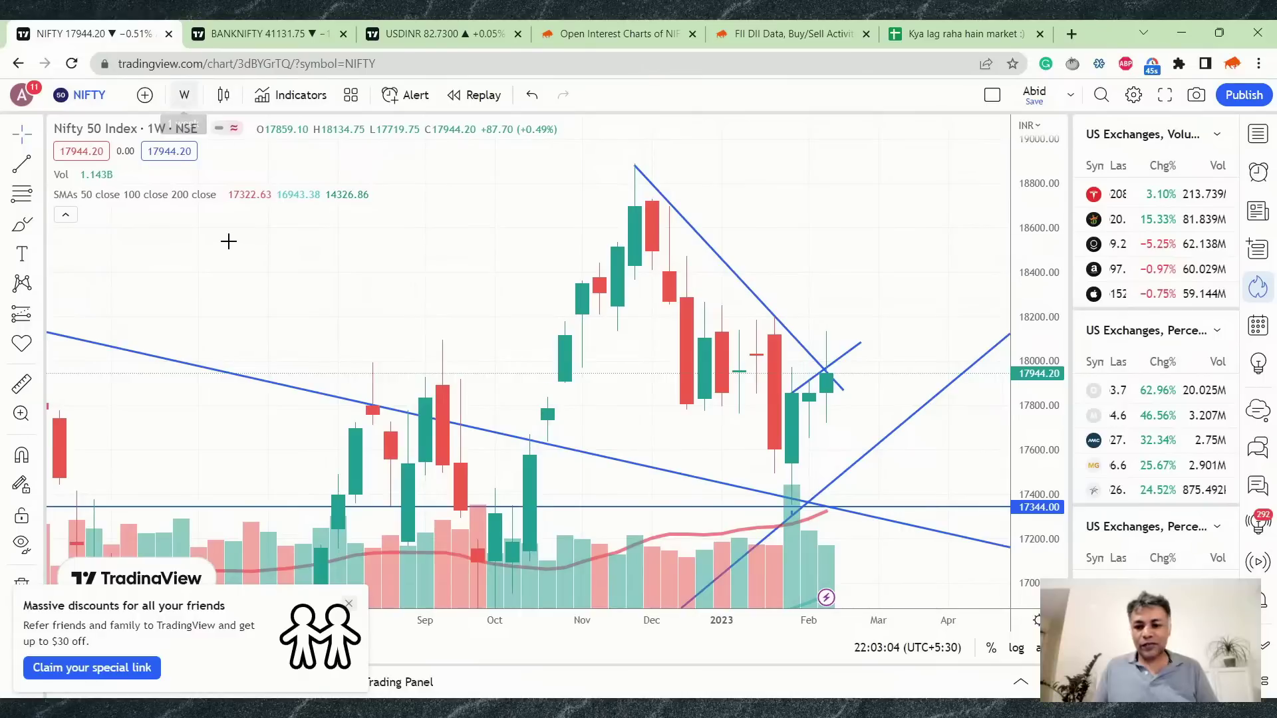
Zoom into the BANKNIFTY weekly candles and stretch its price axis, then zoom around the NIFTY weekly chart.
{"action": "left_click", "coordinate": [257, 34]}
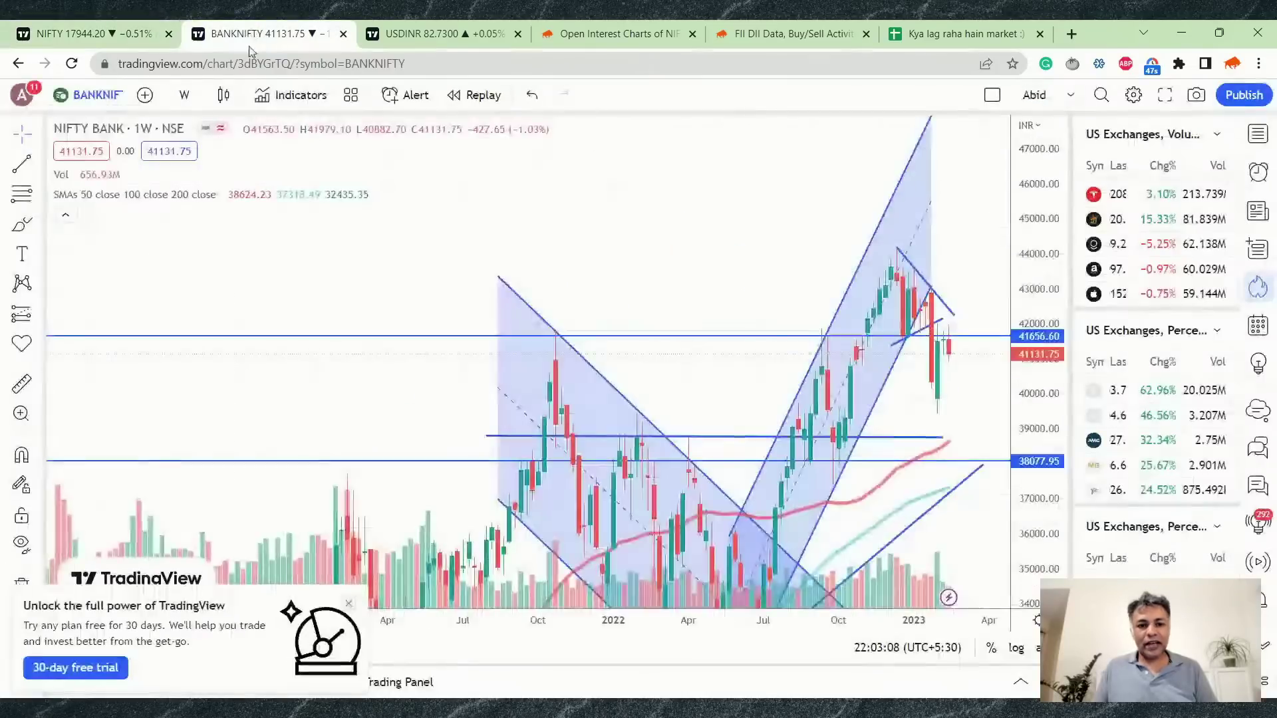
{"action": "scroll", "coordinate": [401, 283], "scroll_direction": "up", "scroll_amount": 2}
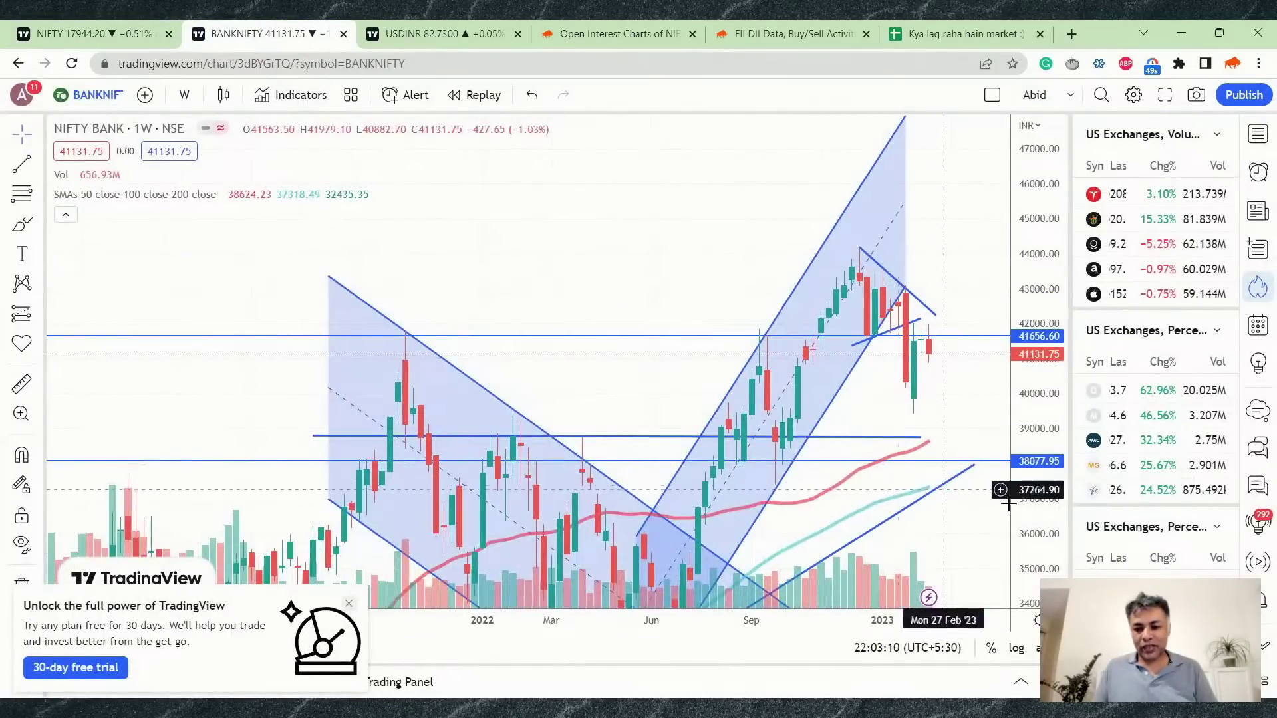
{"action": "left_click_drag", "start_coordinate": [1049, 478], "coordinate": [1048, 465]}
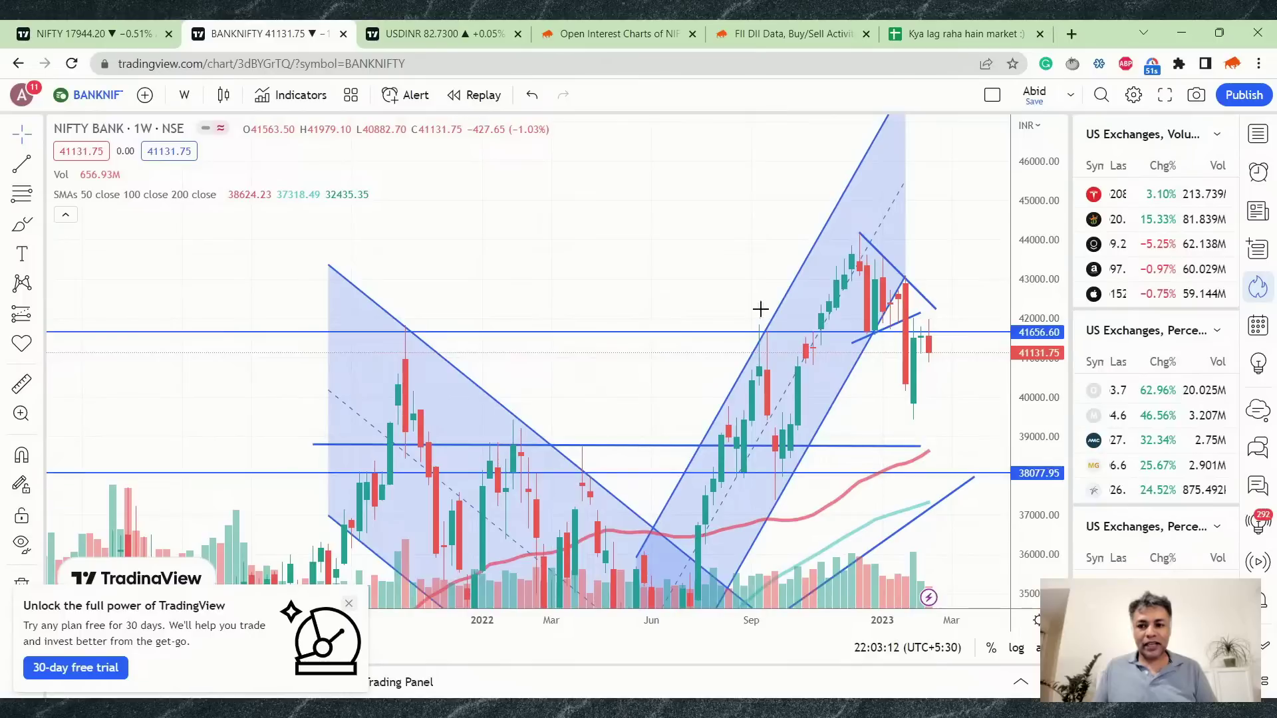
{"action": "left_click", "coordinate": [99, 33]}
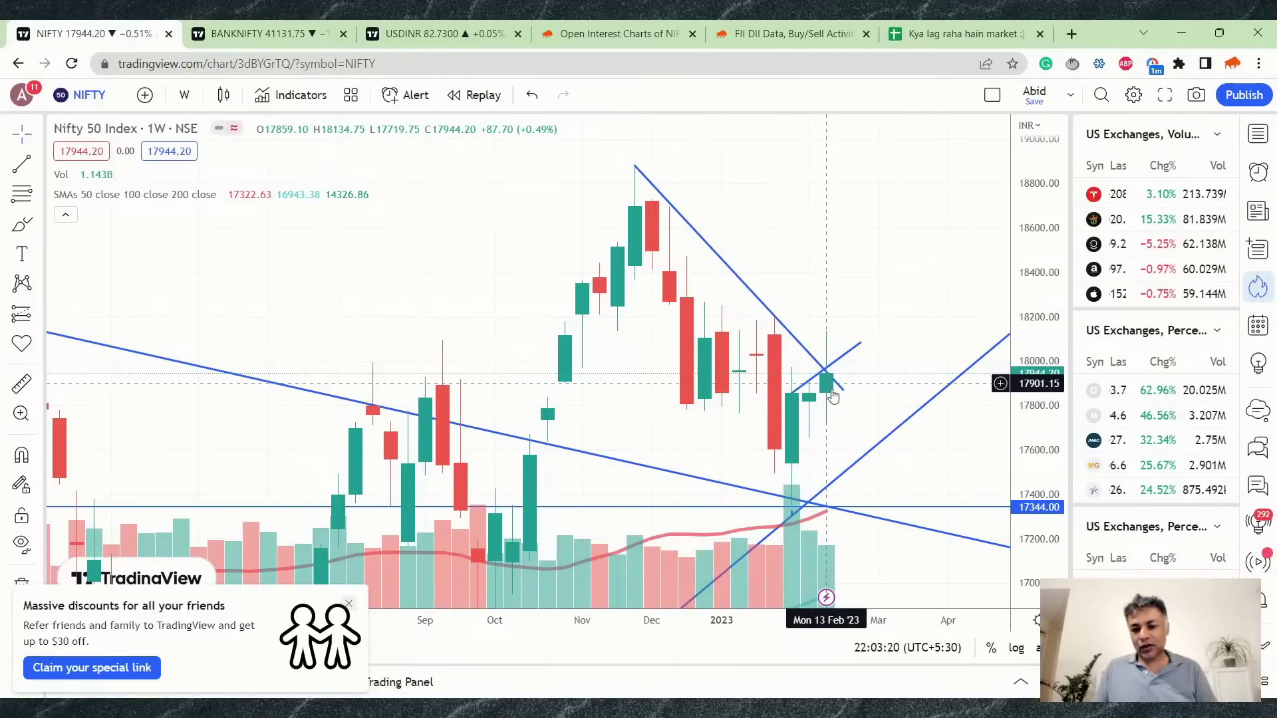
{"action": "scroll", "coordinate": [833, 396], "scroll_direction": "up", "scroll_amount": 2}
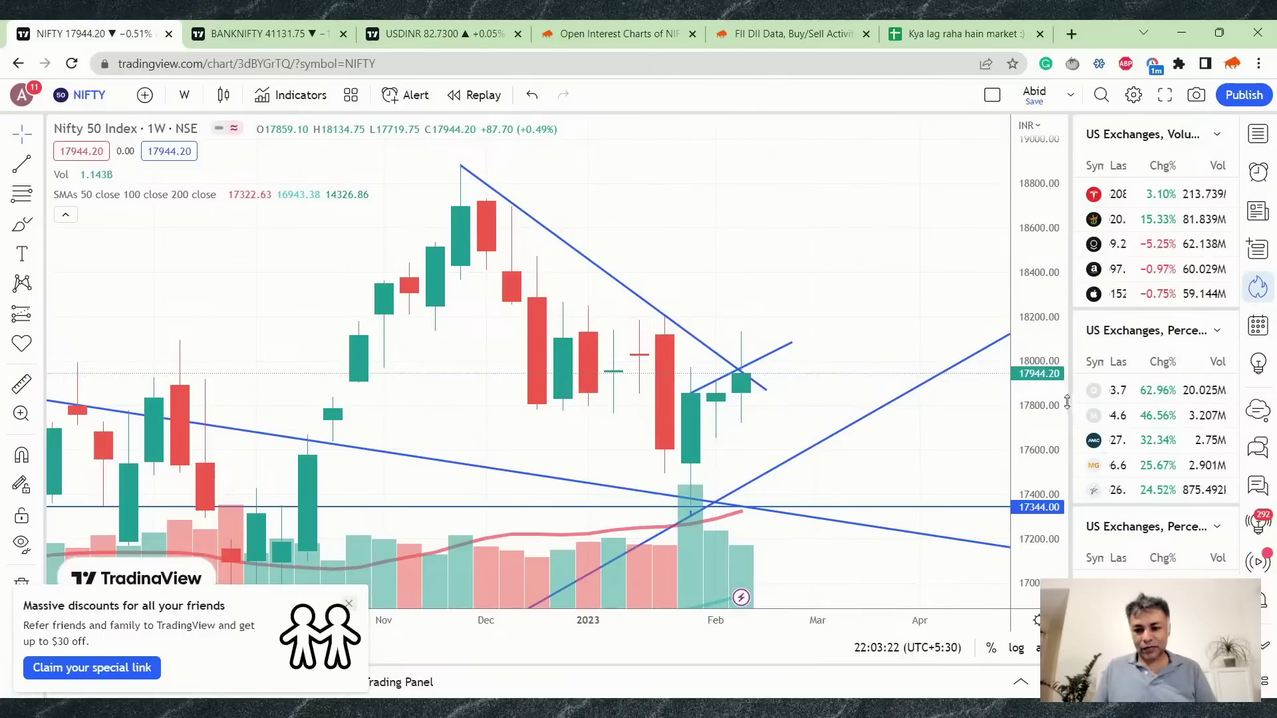
{"action": "scroll", "coordinate": [1039, 410], "scroll_direction": "up", "scroll_amount": 1}
{"action": "scroll", "coordinate": [1039, 411], "scroll_direction": "down", "scroll_amount": 2}
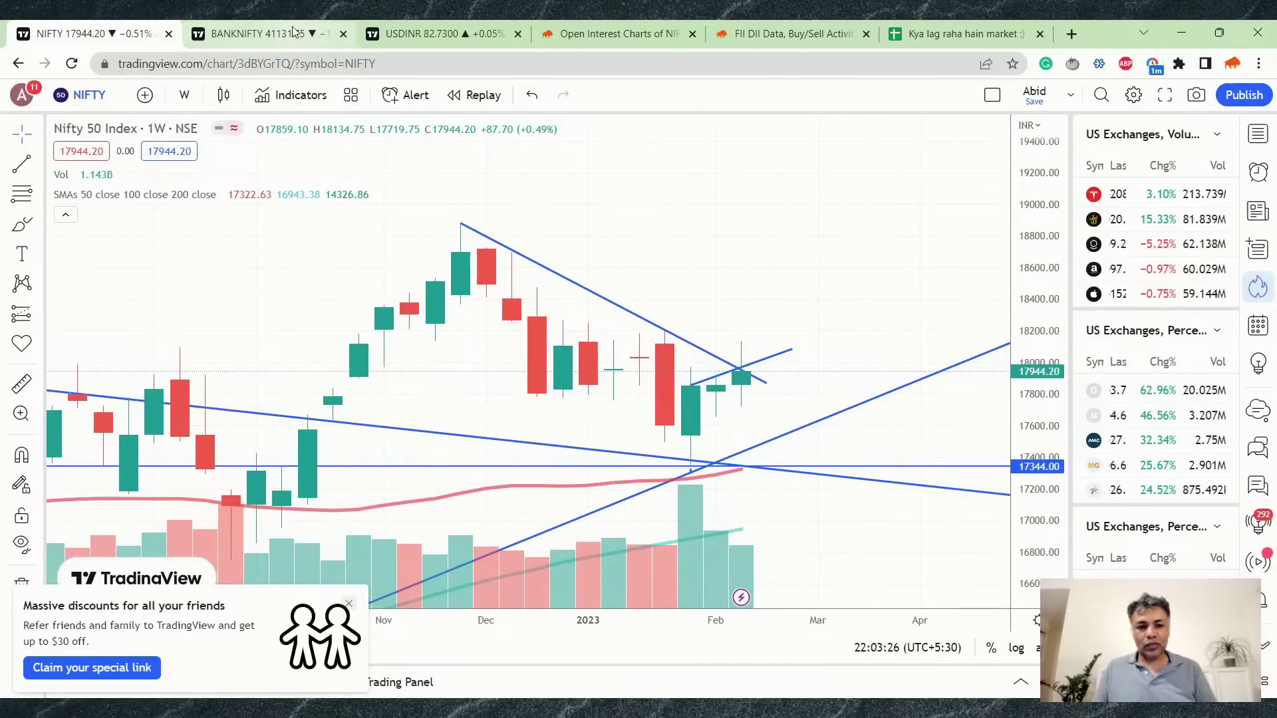
Revisit the BANKNIFTY weekly channels by zooming in and out, then come back to NIFTY.
{"action": "left_click", "coordinate": [259, 34]}
{"action": "scroll", "coordinate": [945, 386], "scroll_direction": "up", "scroll_amount": 3}
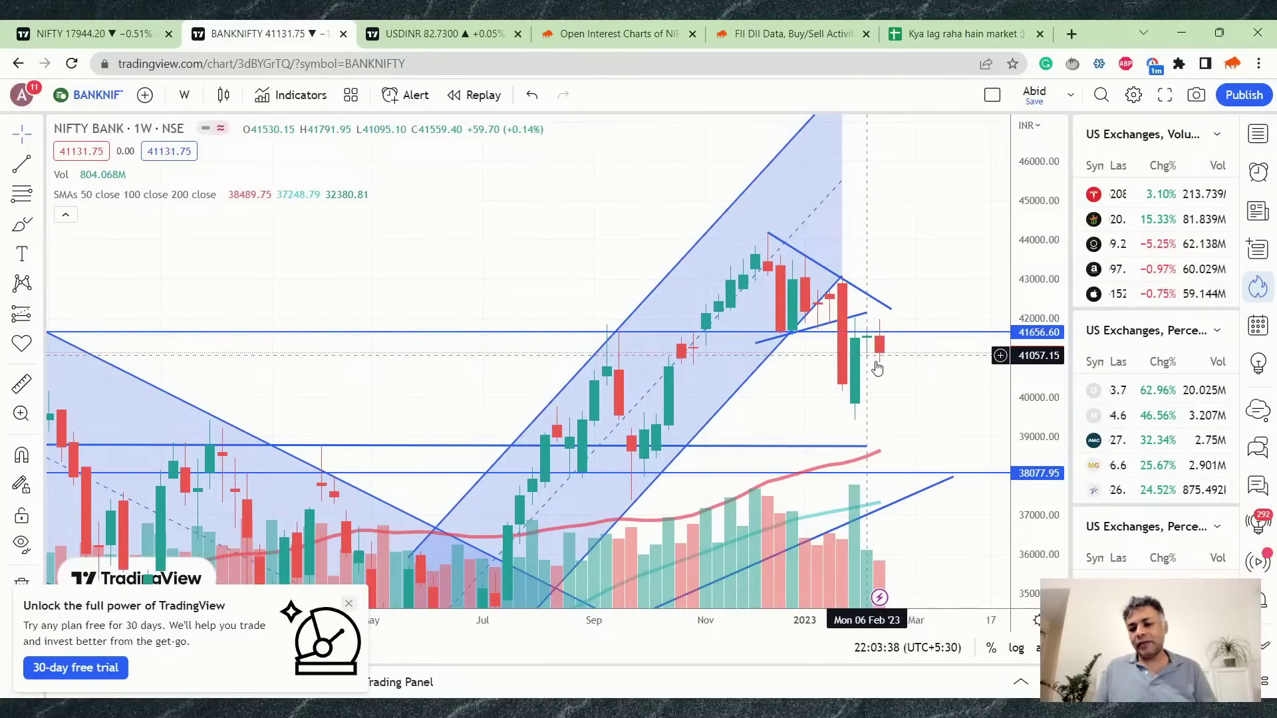
{"action": "scroll", "coordinate": [812, 412], "scroll_direction": "down", "scroll_amount": 5}
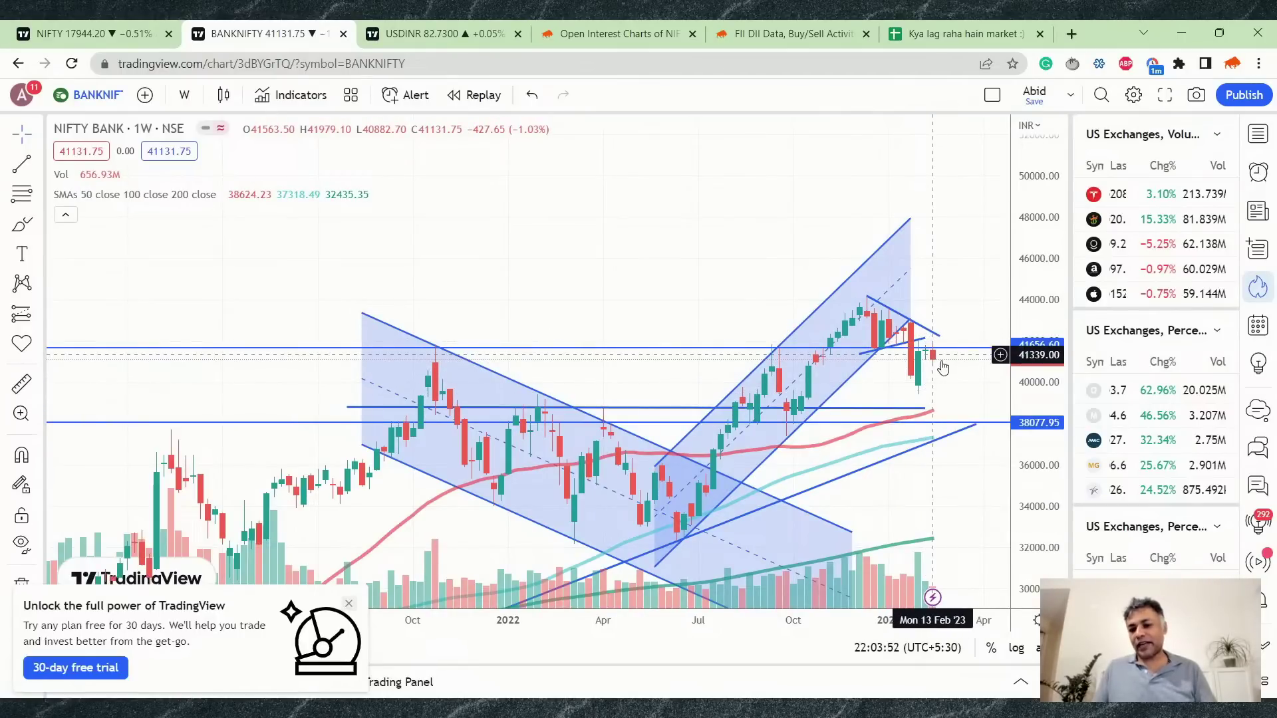
{"action": "scroll", "coordinate": [940, 369], "scroll_direction": "up", "scroll_amount": 4}
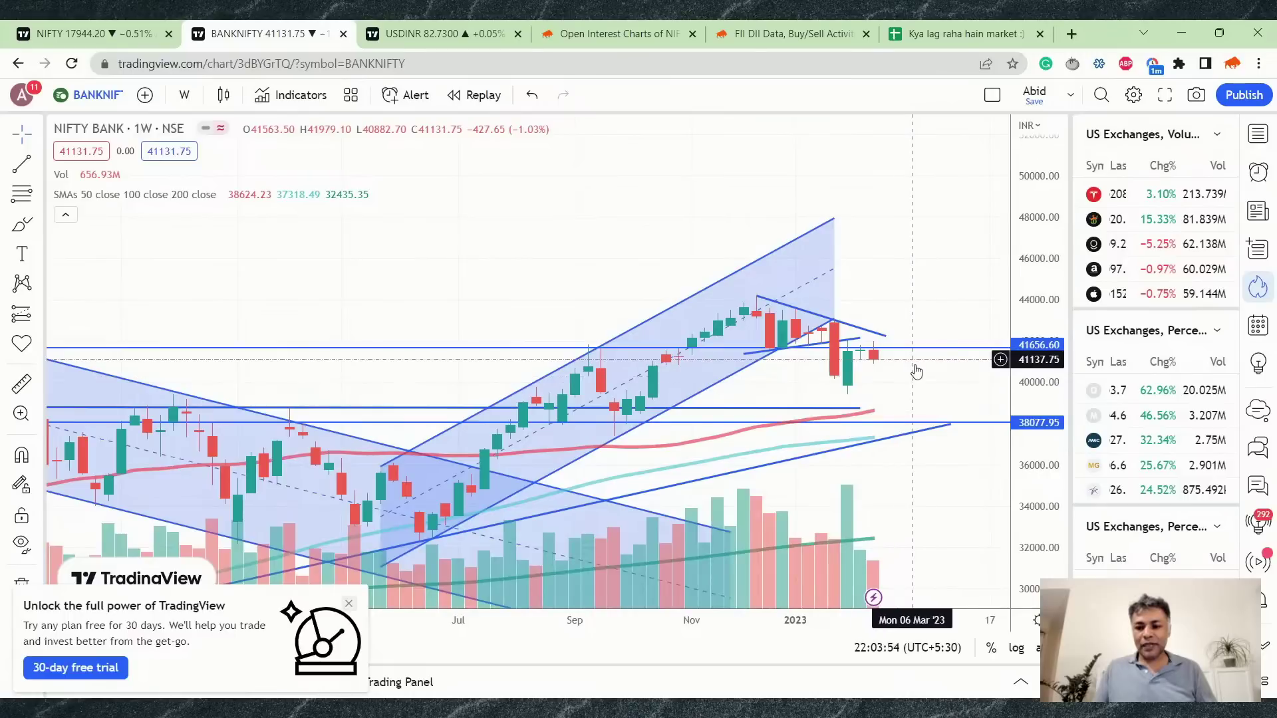
{"action": "scroll", "coordinate": [908, 359], "scroll_direction": "down", "scroll_amount": 4}
{"action": "left_click", "coordinate": [51, 33]}
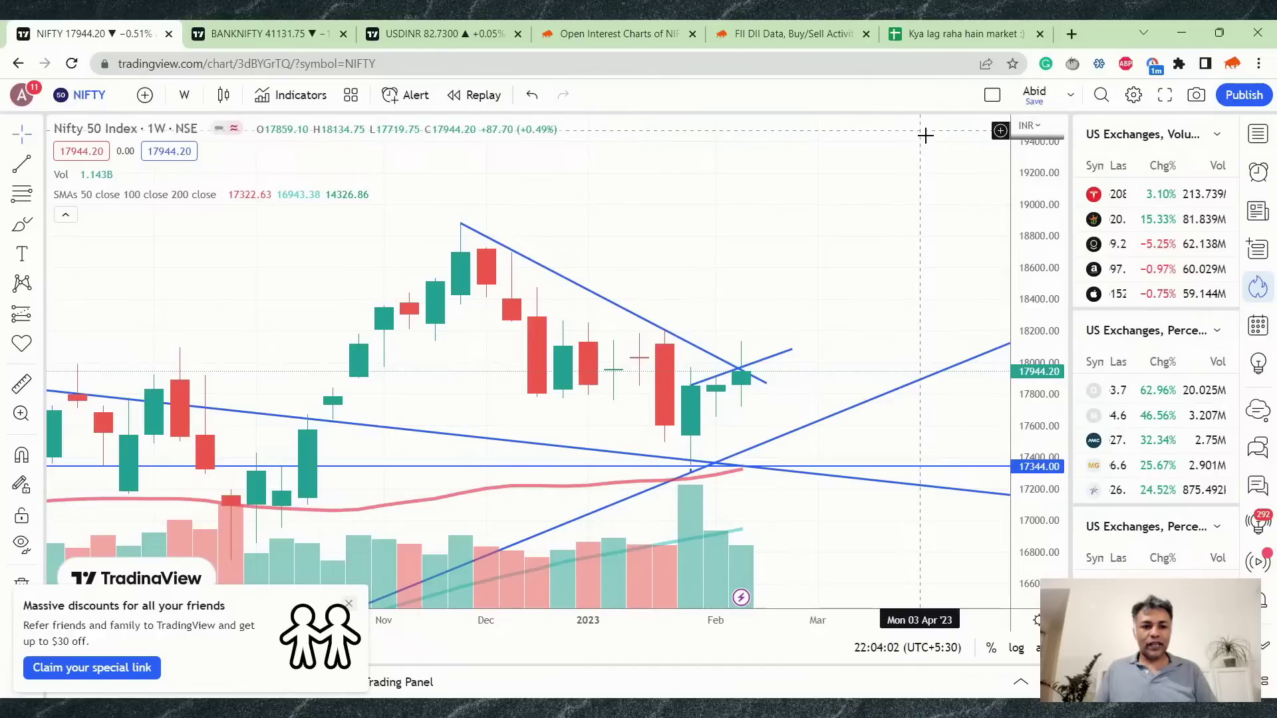
Show NIFTY on 1-day candles with a rescaled price axis, then switch it to 1-hour candles.
{"action": "left_click", "coordinate": [186, 97]}
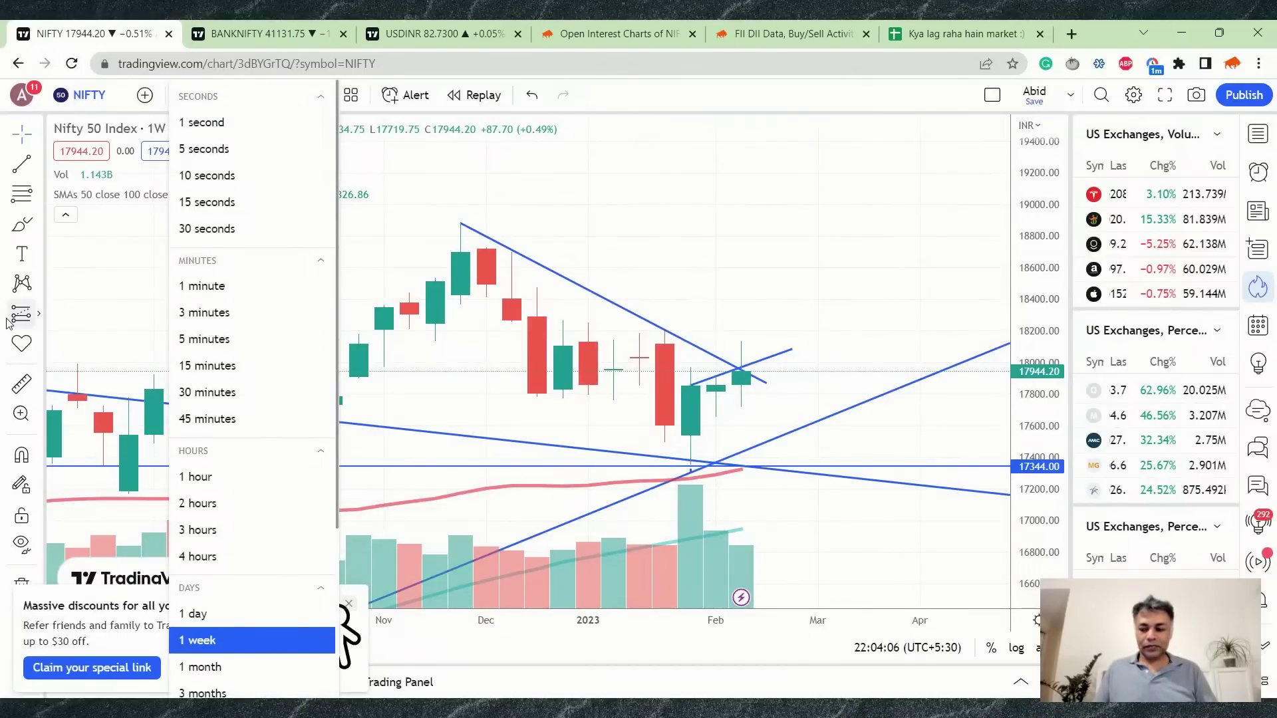
{"action": "left_click", "coordinate": [244, 614]}
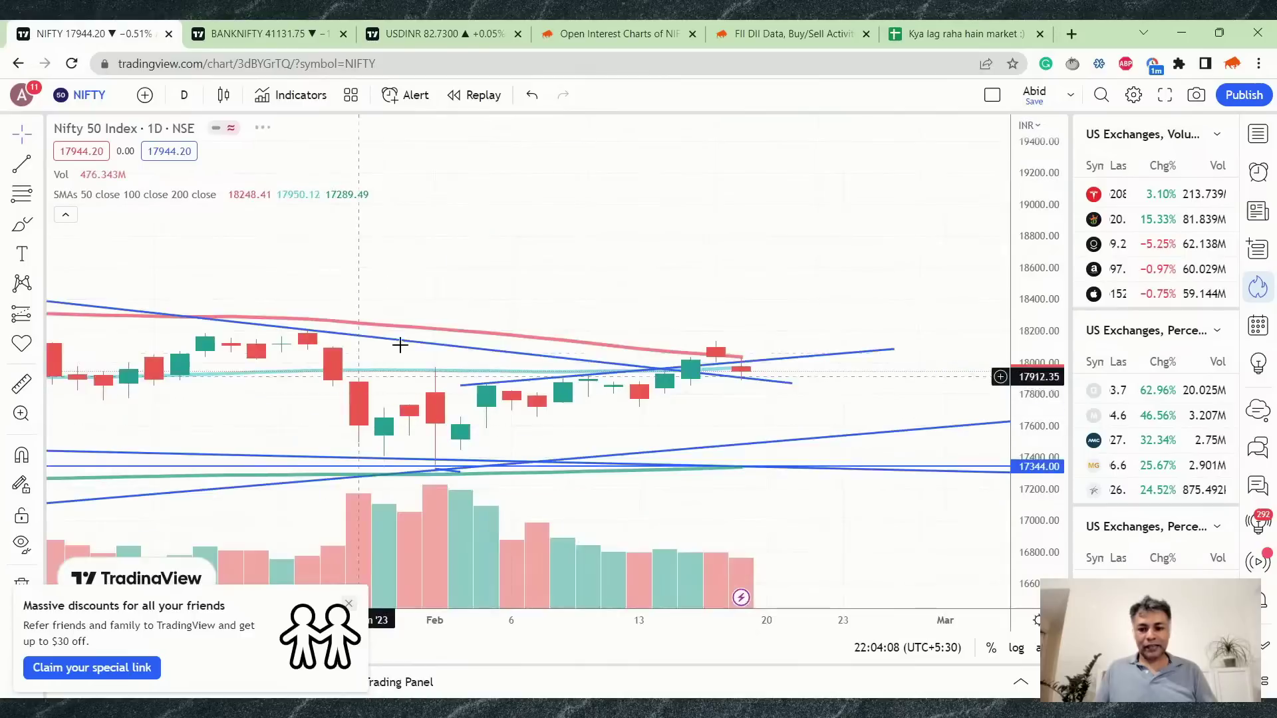
{"action": "scroll", "coordinate": [426, 332], "scroll_direction": "up", "scroll_amount": 3}
{"action": "left_click_drag", "start_coordinate": [1052, 425], "coordinate": [1052, 406]}
{"action": "scroll", "coordinate": [572, 346], "scroll_direction": "down", "scroll_amount": 5}
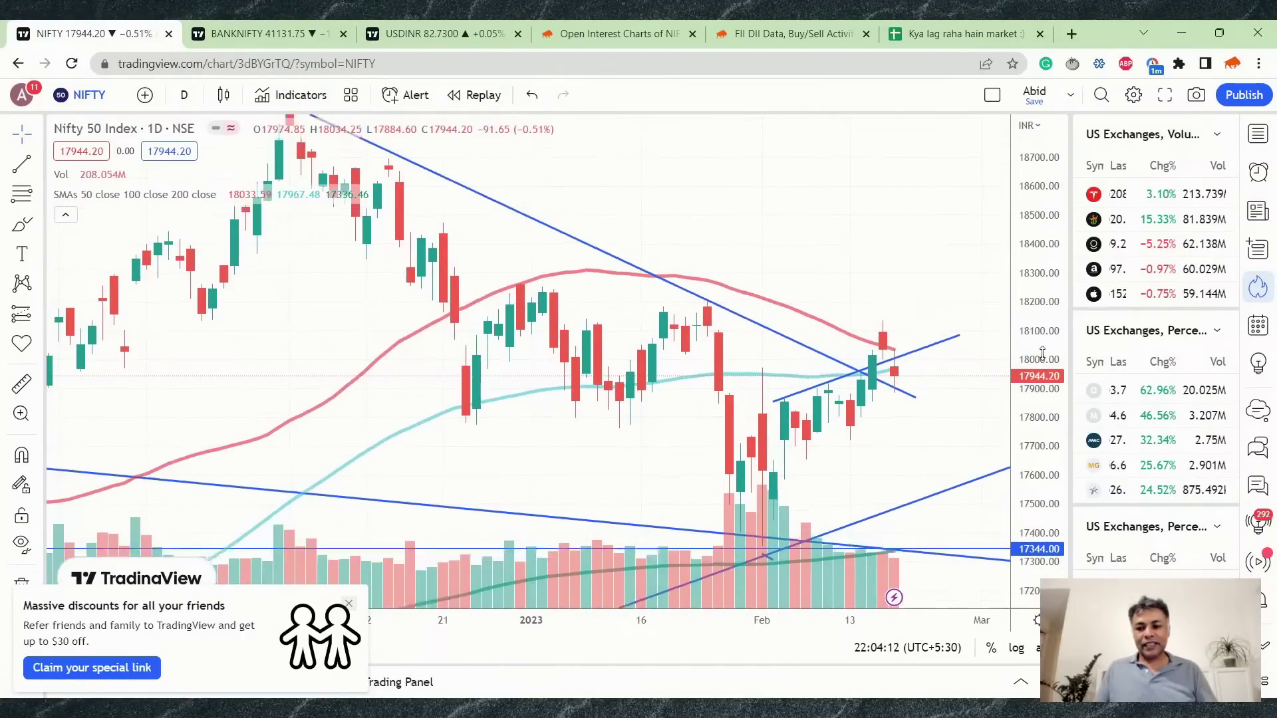
{"action": "left_click_drag", "start_coordinate": [1041, 352], "coordinate": [1042, 372]}
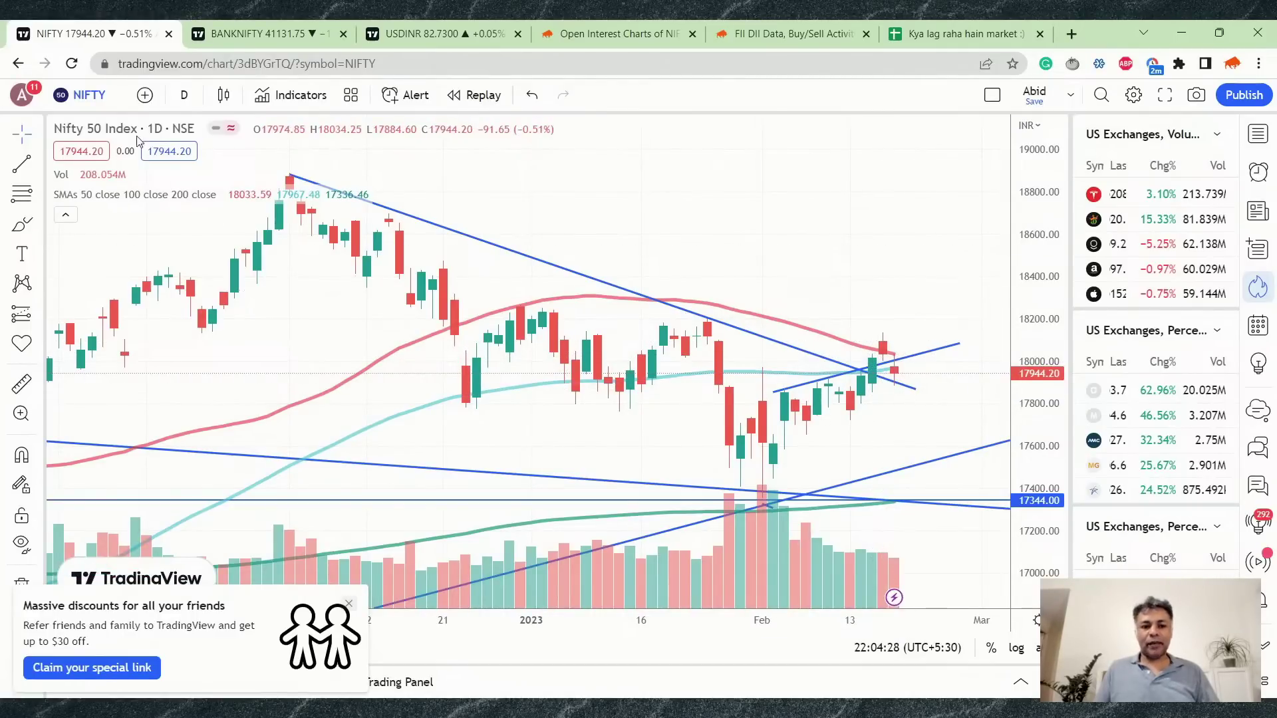
{"action": "left_click", "coordinate": [184, 95]}
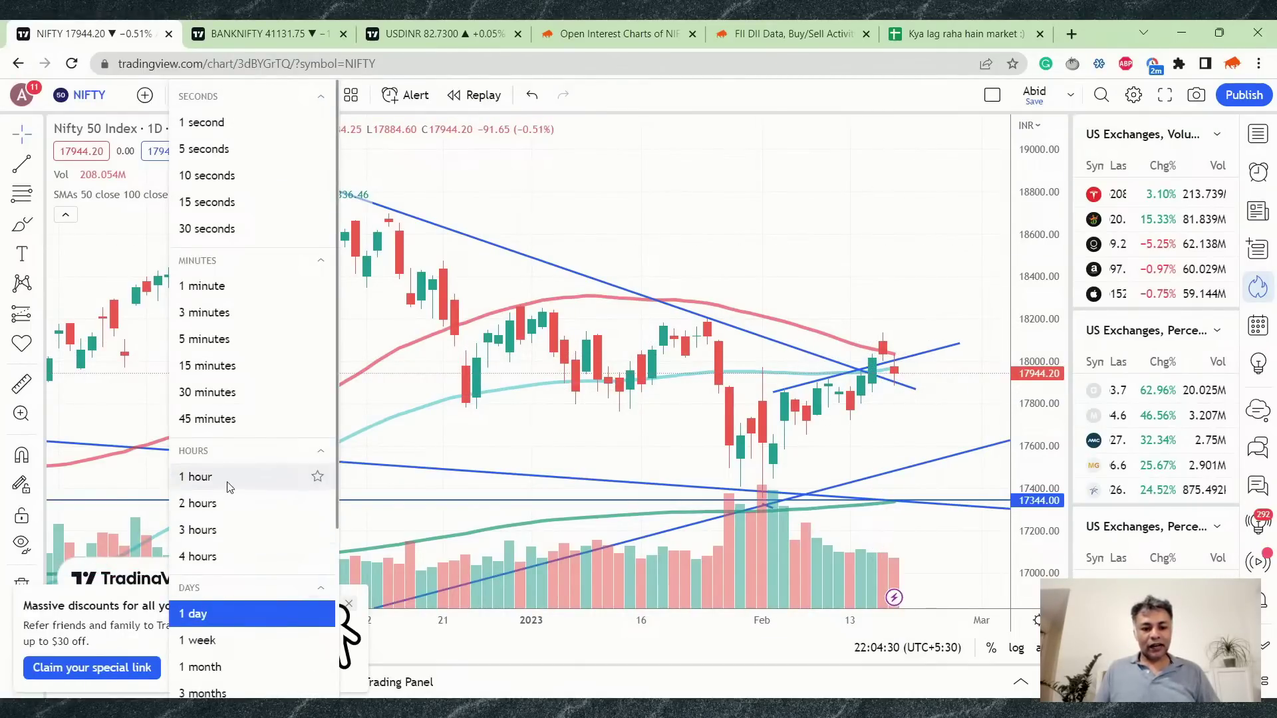
{"action": "left_click", "coordinate": [225, 482]}
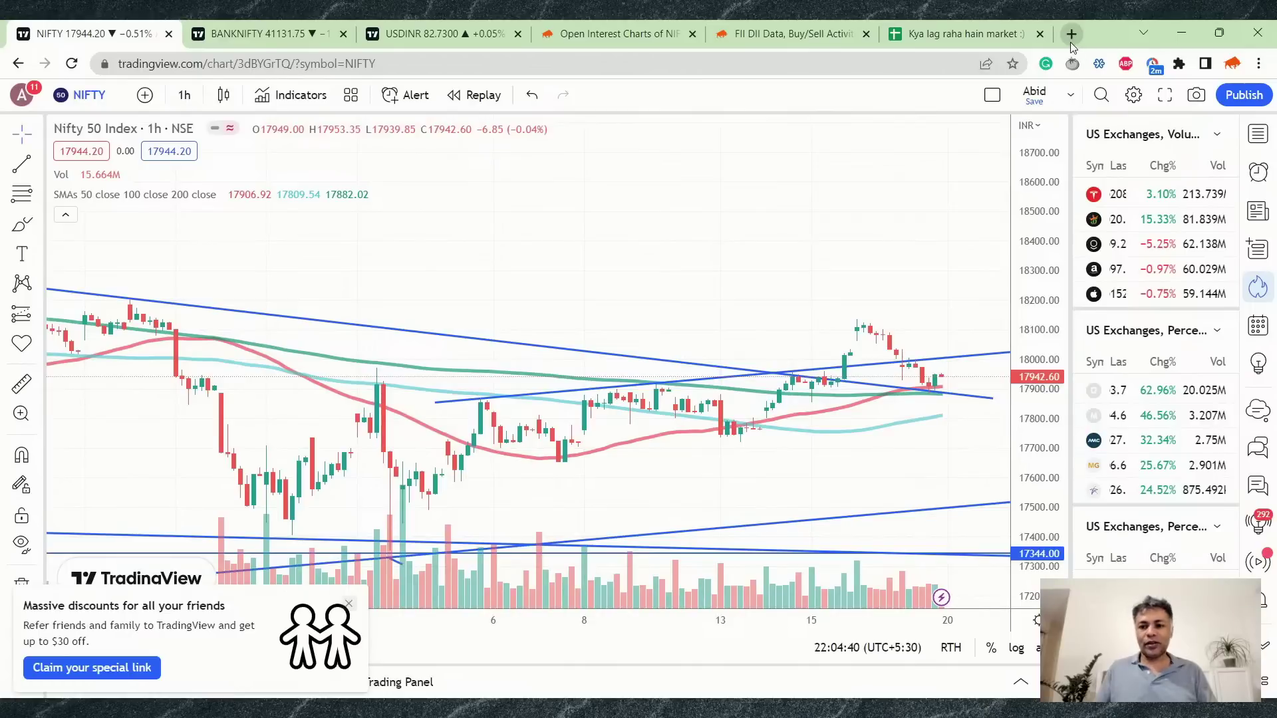
Change the notes heading in A2 to 20-Feb and clear the old entries in B3:B10.
{"action": "left_click", "coordinate": [934, 34]}
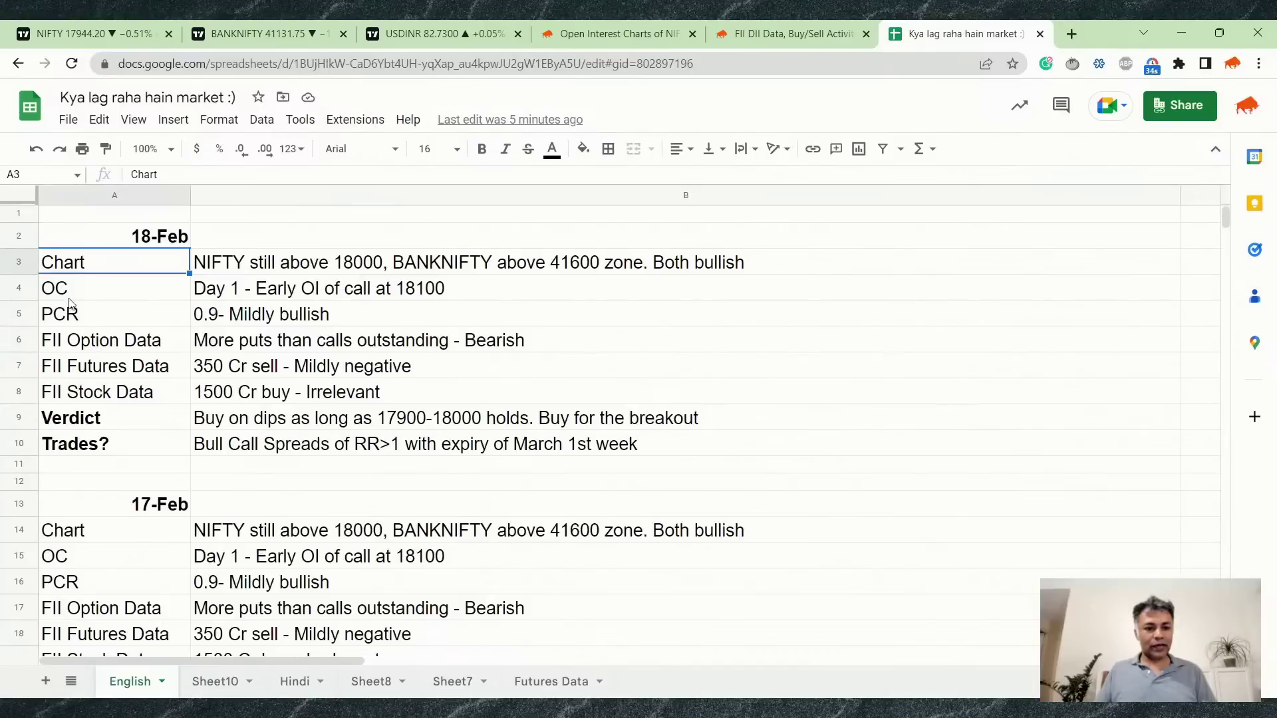
{"action": "left_click", "coordinate": [170, 245]}
{"action": "type", "text": "20"}
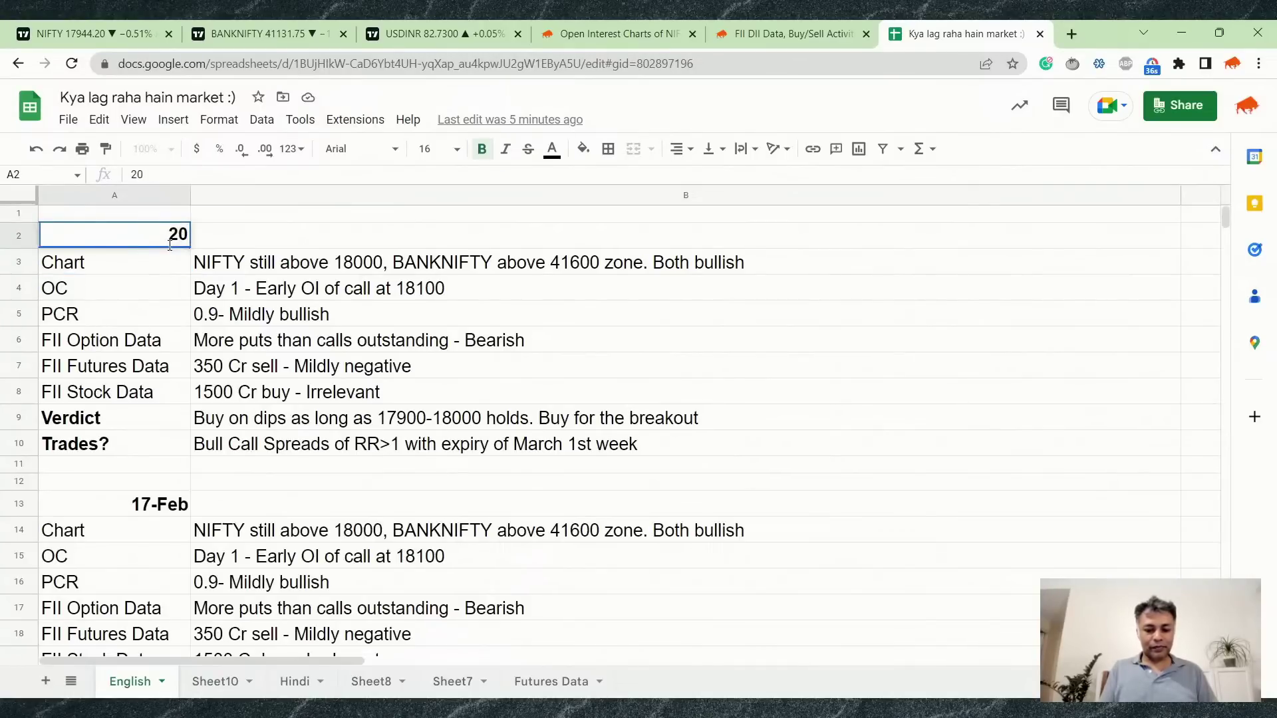
{"action": "key", "text": "Return"}
{"action": "key", "text": "Right"}
{"action": "key", "text": "ctrl+shift+Down"}
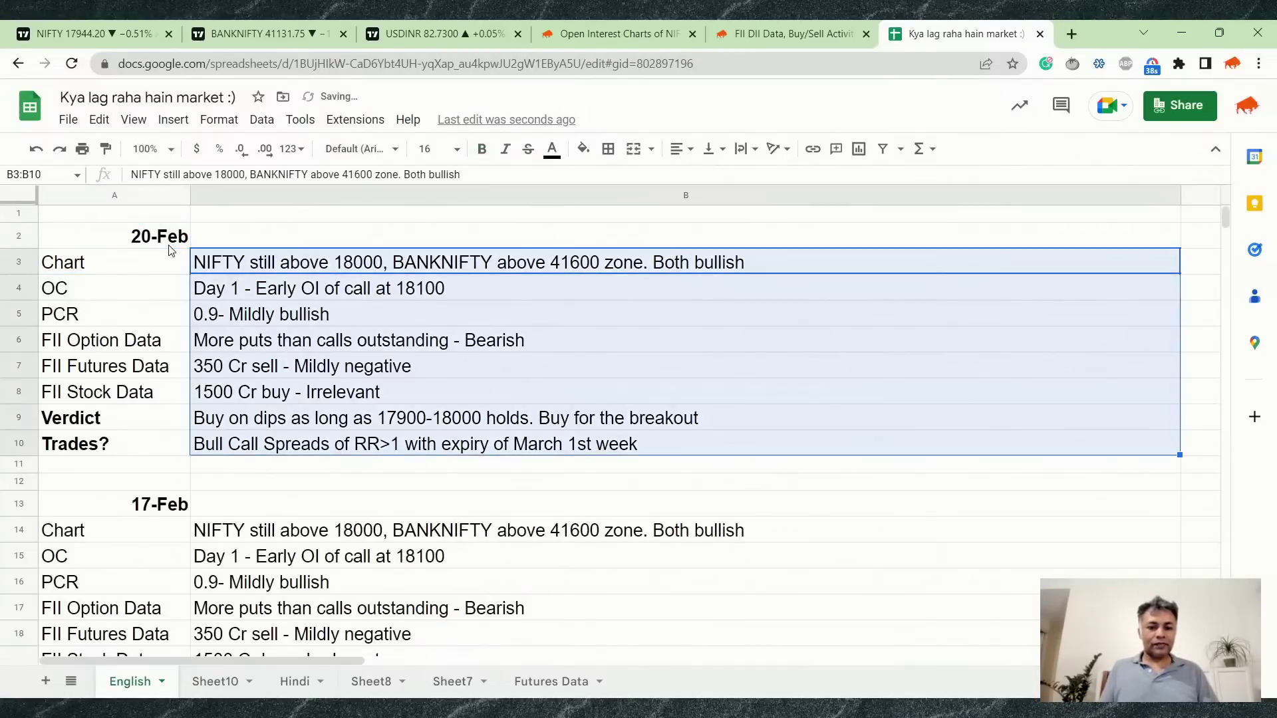
{"action": "key", "text": "Delete"}
Write the B3 Chart note '17900 is a support for NIFTY. BANKNIFTY under 41600 zone…'.
{"action": "type", "text": "1"}
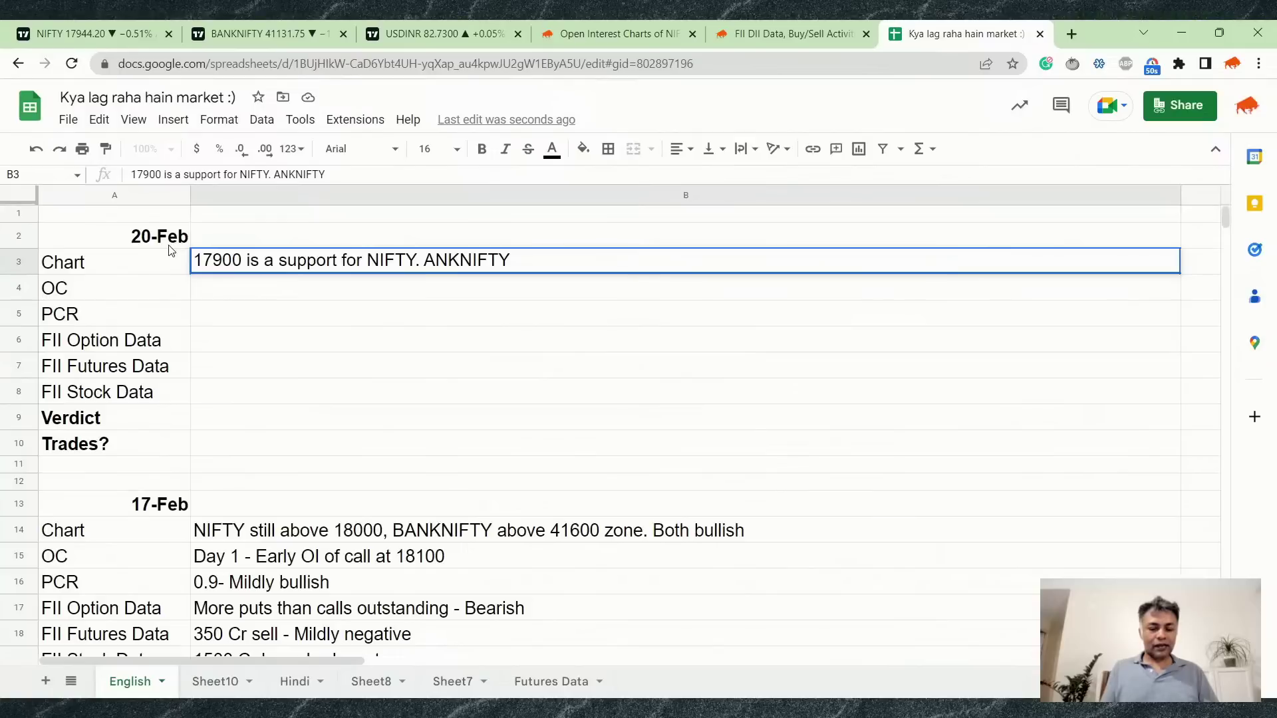
{"action": "key", "text": "ctrl+Left"}
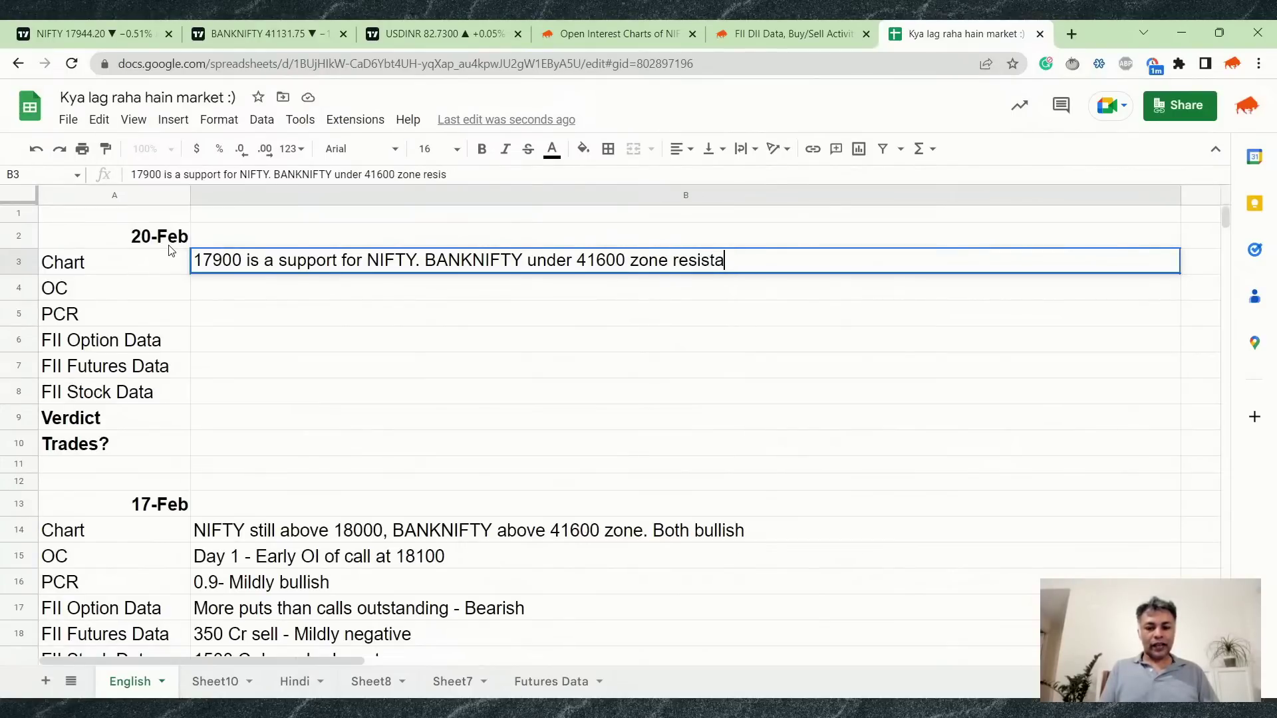
{"action": "key", "text": "Return"}
Review the NIFTY, BANKNIFTY and USDINR charts, then bring up Sensibull's 23 Feb OI-change chart.
{"action": "left_click", "coordinate": [67, 33]}
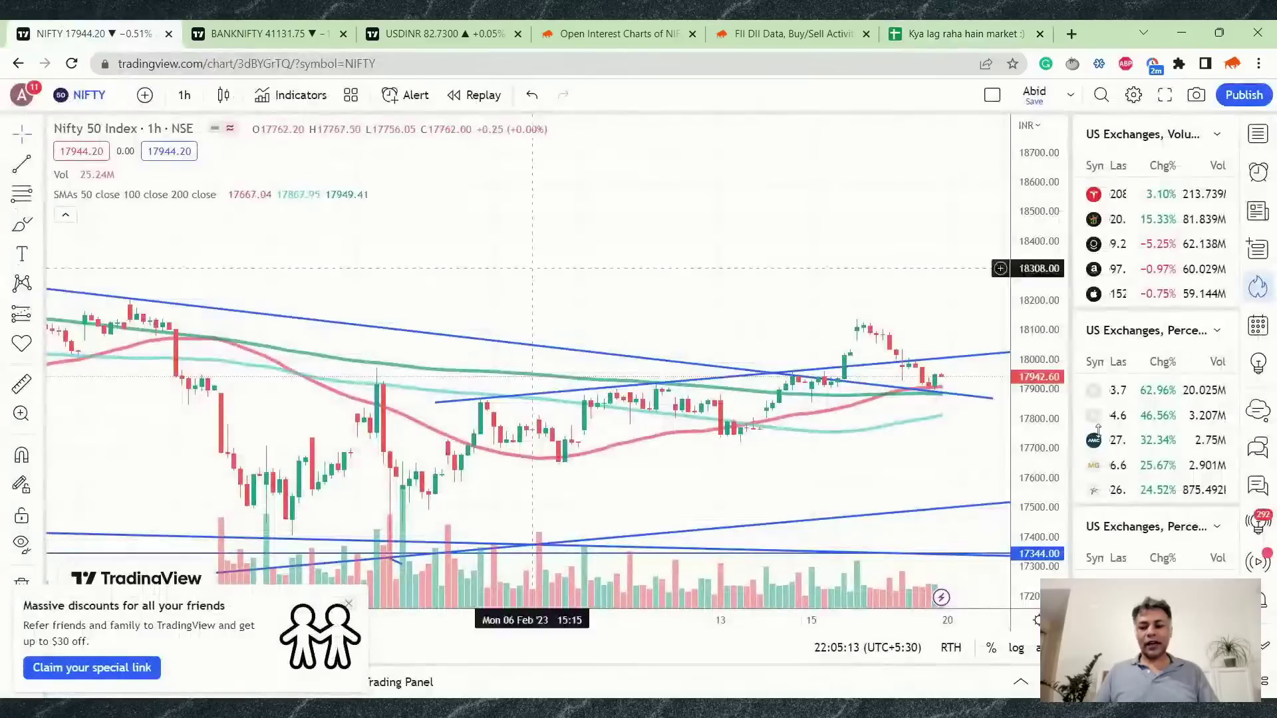
{"action": "scroll", "coordinate": [948, 399], "scroll_direction": "down", "scroll_amount": 1}
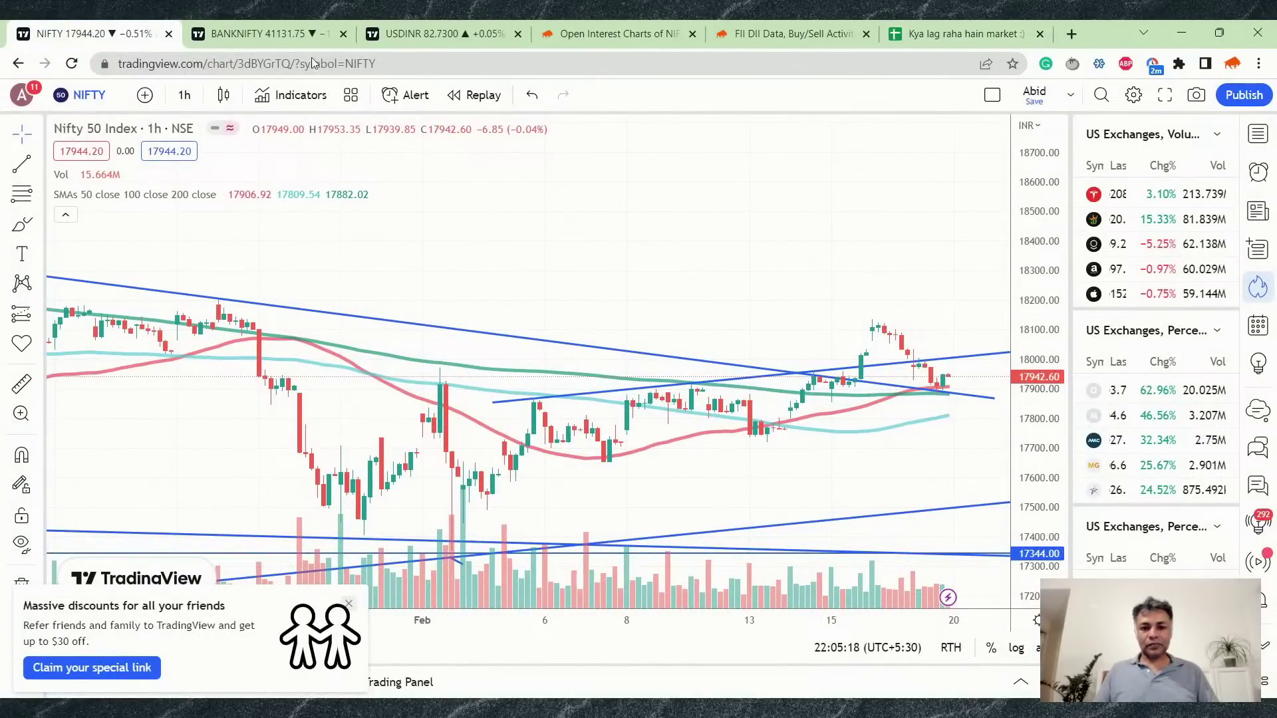
{"action": "left_click", "coordinate": [315, 31]}
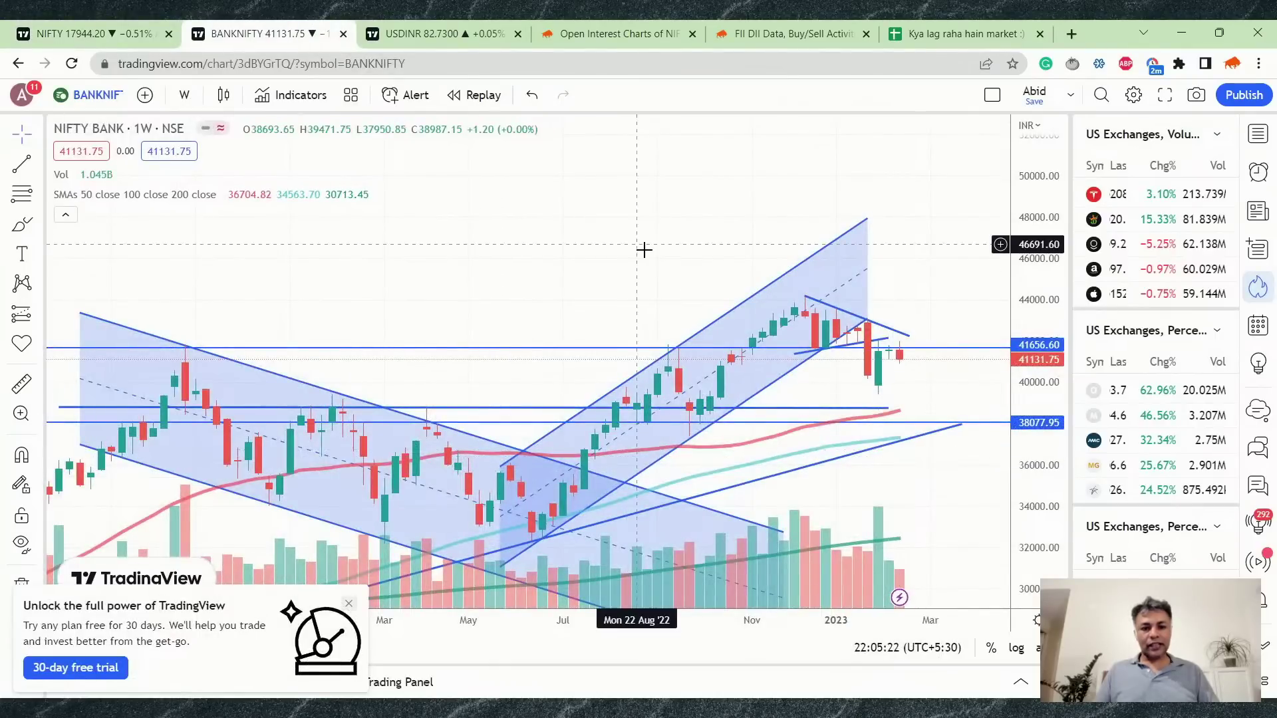
{"action": "left_click", "coordinate": [444, 34]}
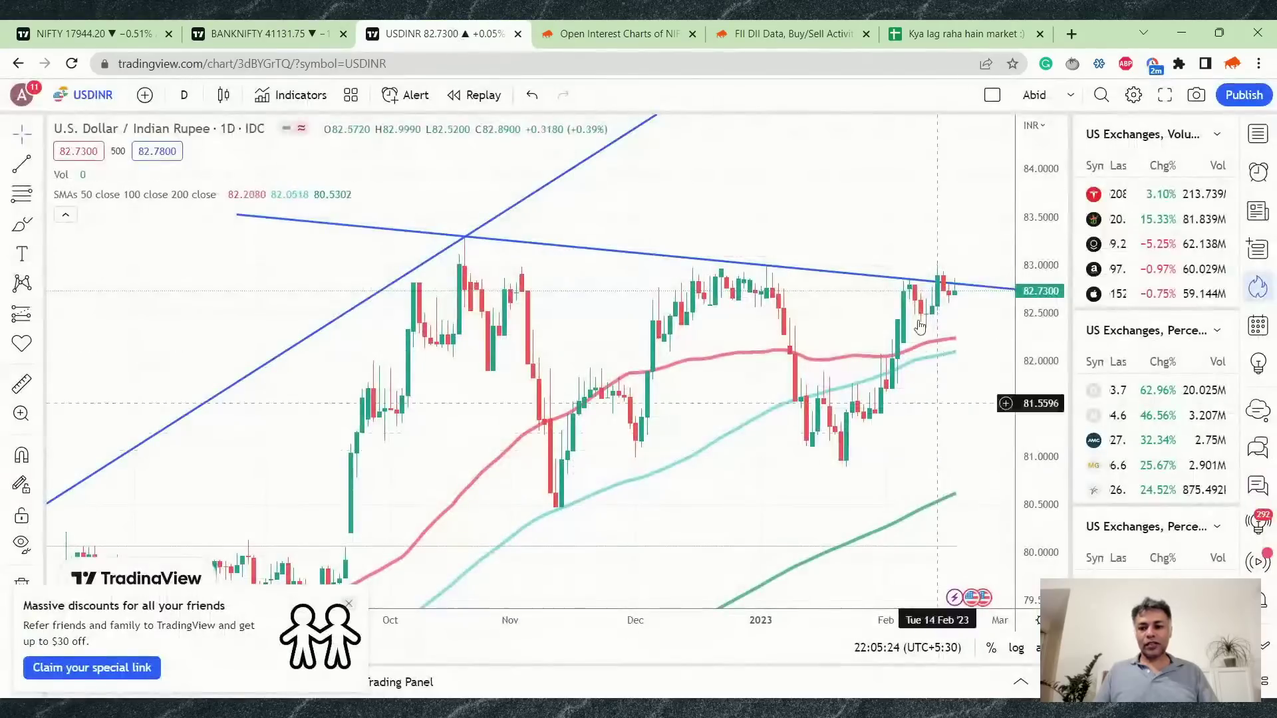
{"action": "left_click", "coordinate": [964, 309]}
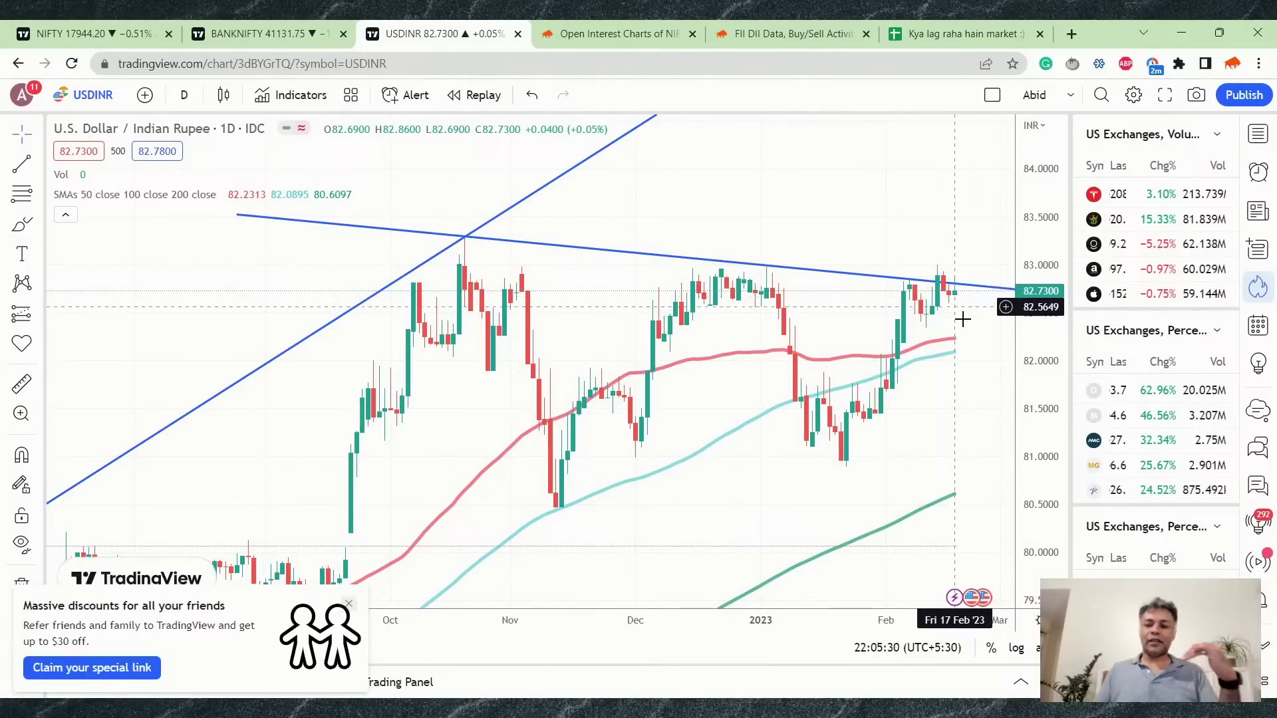
{"action": "left_click", "coordinate": [549, 34]}
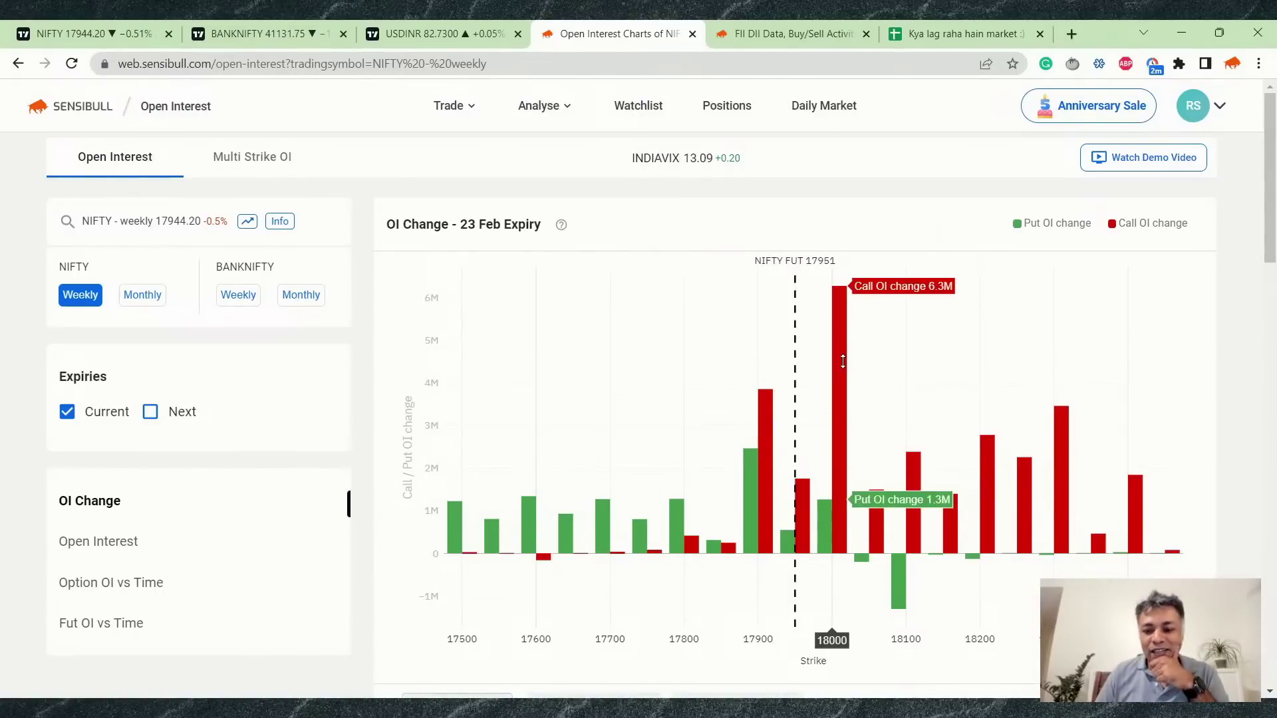
Scroll between the 23 Feb OI Change and total Open Interest charts around the 18000 strike.
{"action": "scroll", "coordinate": [845, 361], "scroll_direction": "down", "scroll_amount": 1}
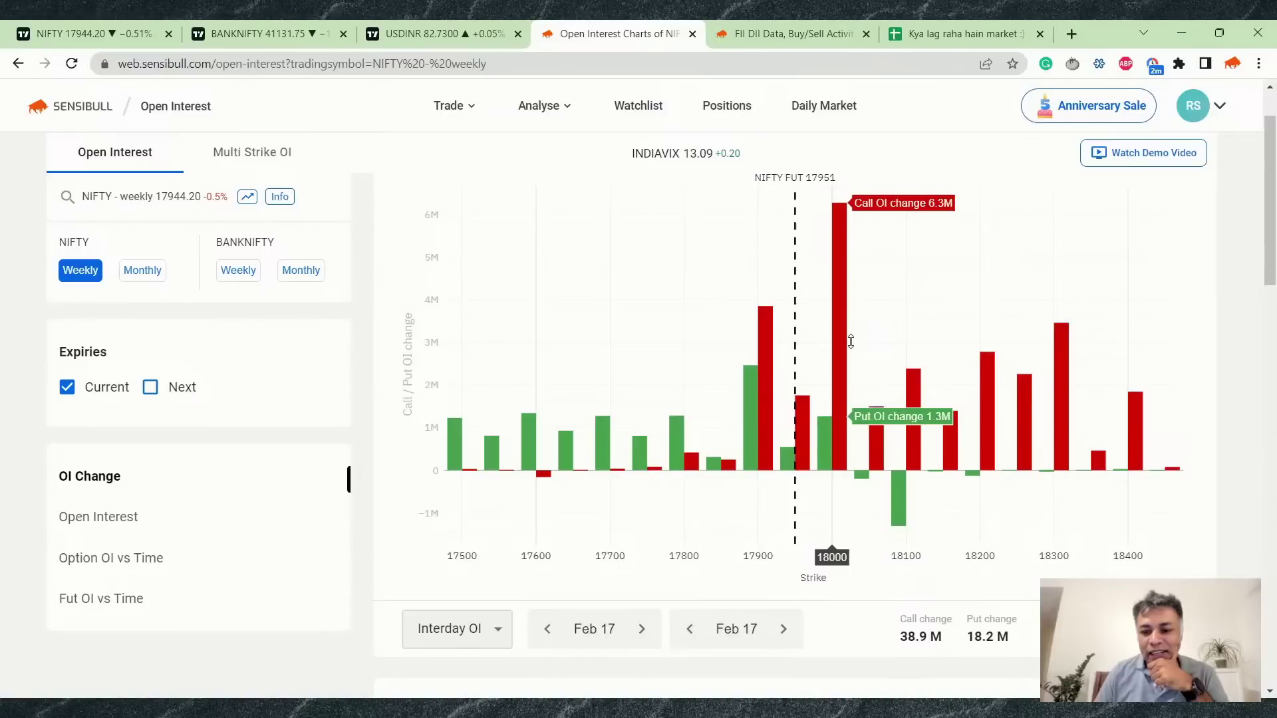
{"action": "scroll", "coordinate": [851, 342], "scroll_direction": "down", "scroll_amount": 1}
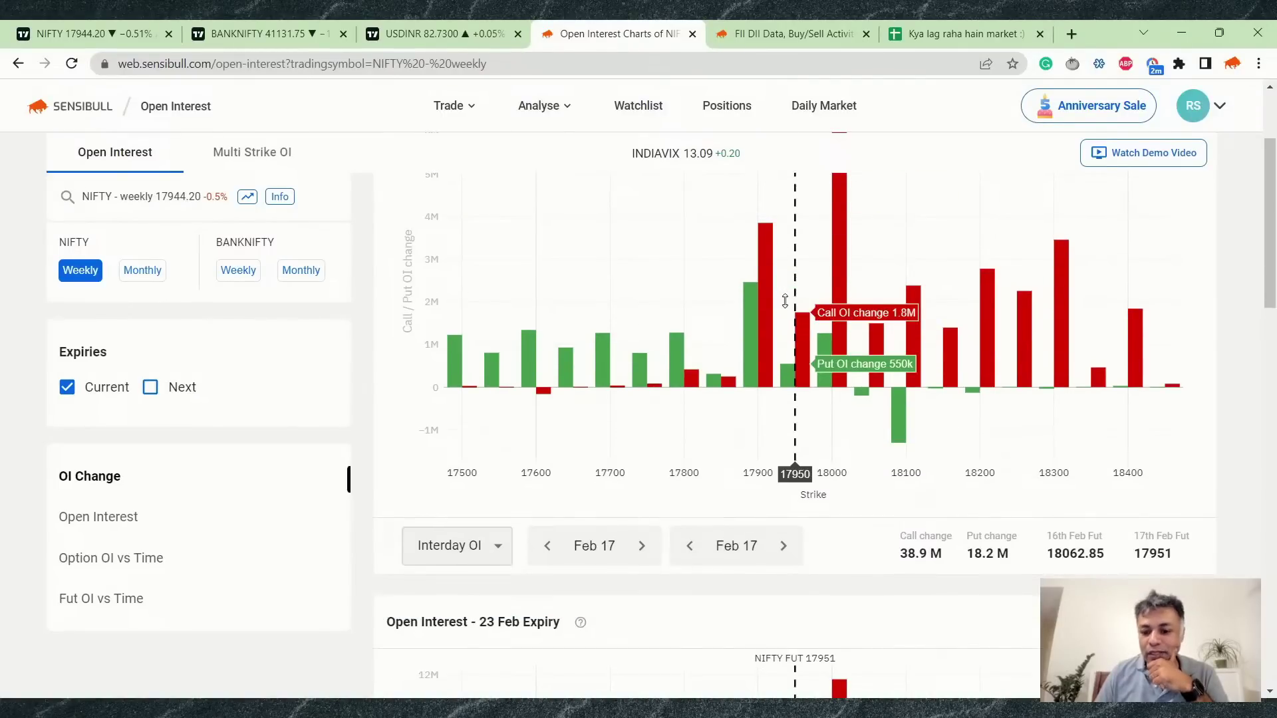
{"action": "scroll", "coordinate": [785, 300], "scroll_direction": "down", "scroll_amount": 5}
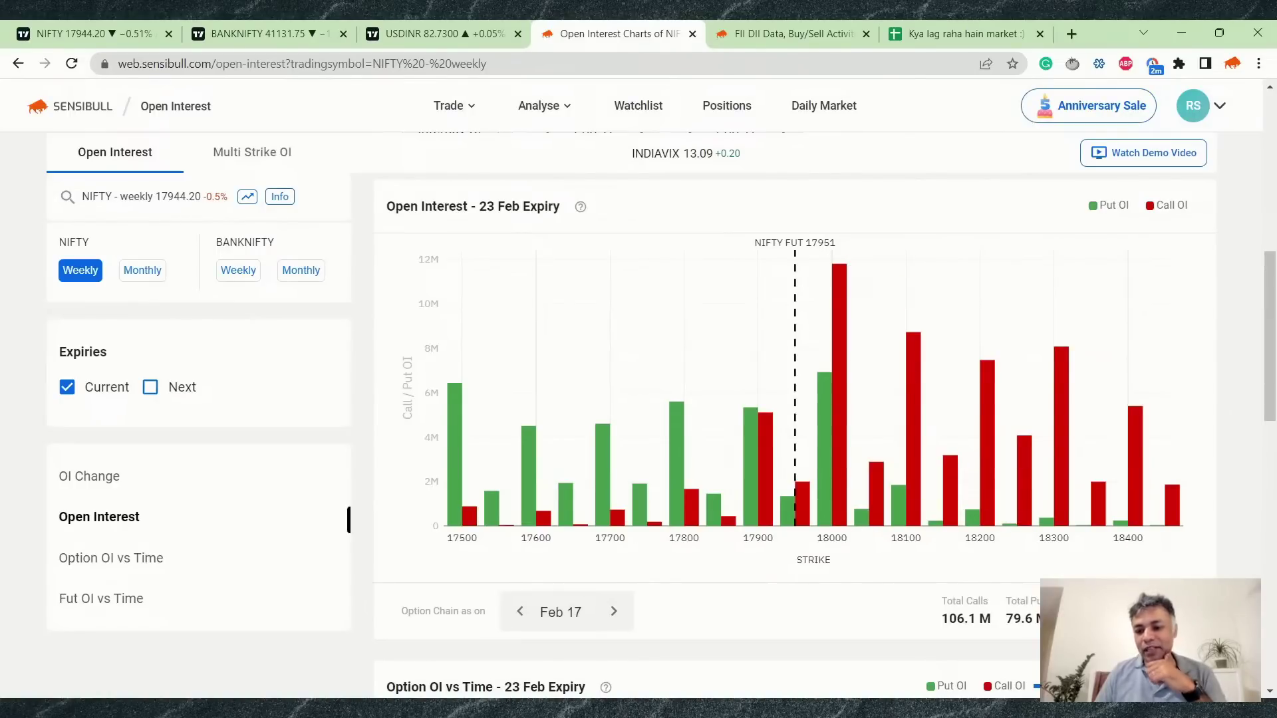
{"action": "scroll", "coordinate": [1072, 470], "scroll_direction": "up", "scroll_amount": 6}
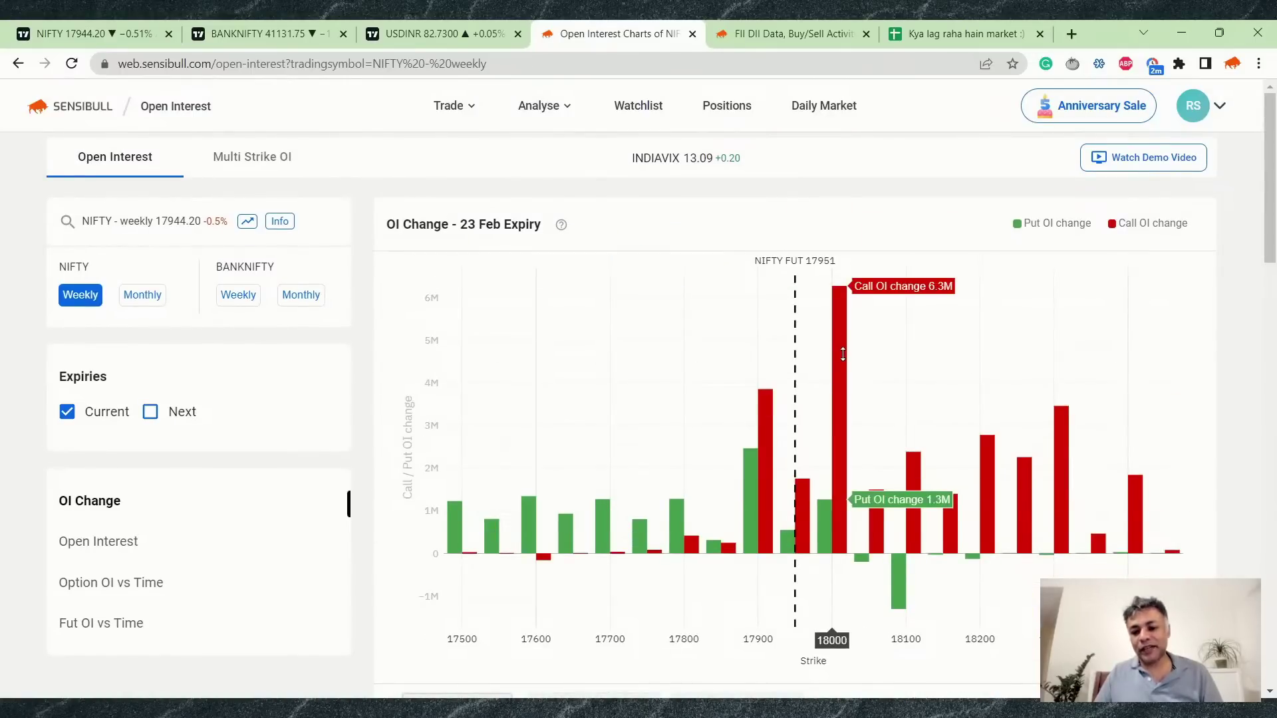
{"action": "scroll", "coordinate": [843, 353], "scroll_direction": "down", "scroll_amount": 6}
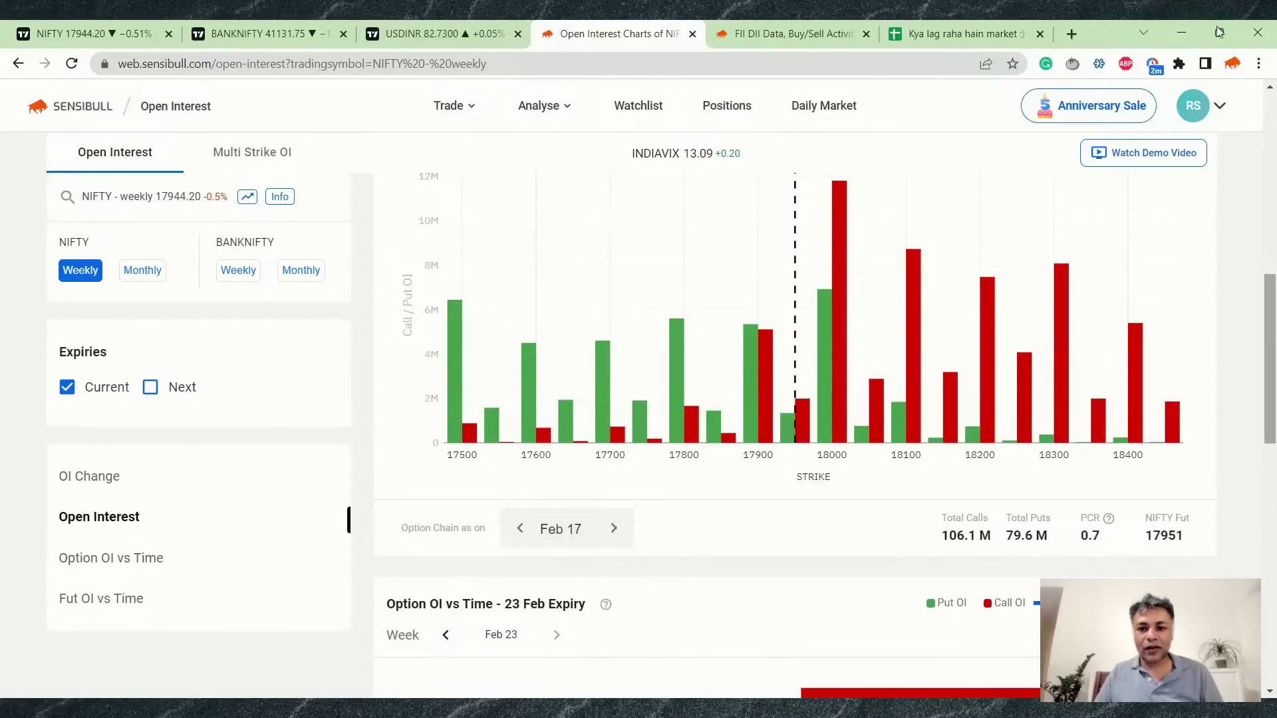
Enter the OC note '18000 is a resistance' in B4.
{"action": "left_click", "coordinate": [954, 32]}
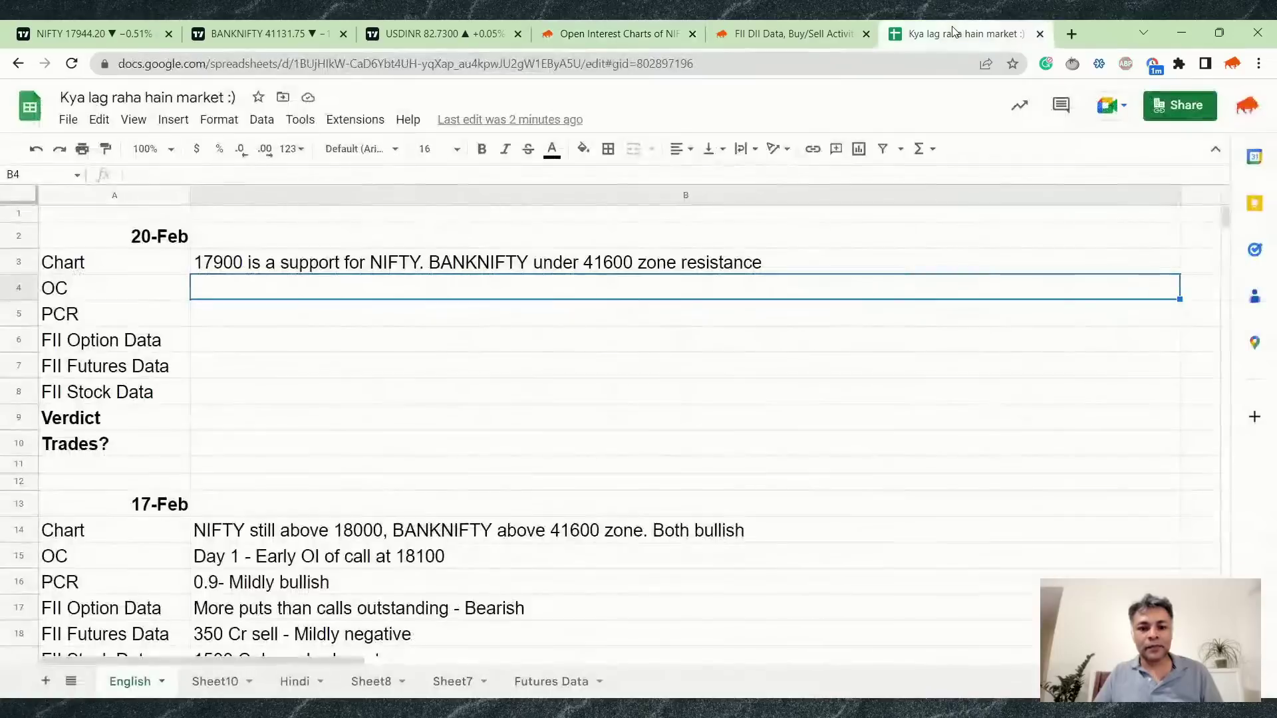
{"action": "type", "text": "18000 is a resiatnce"}
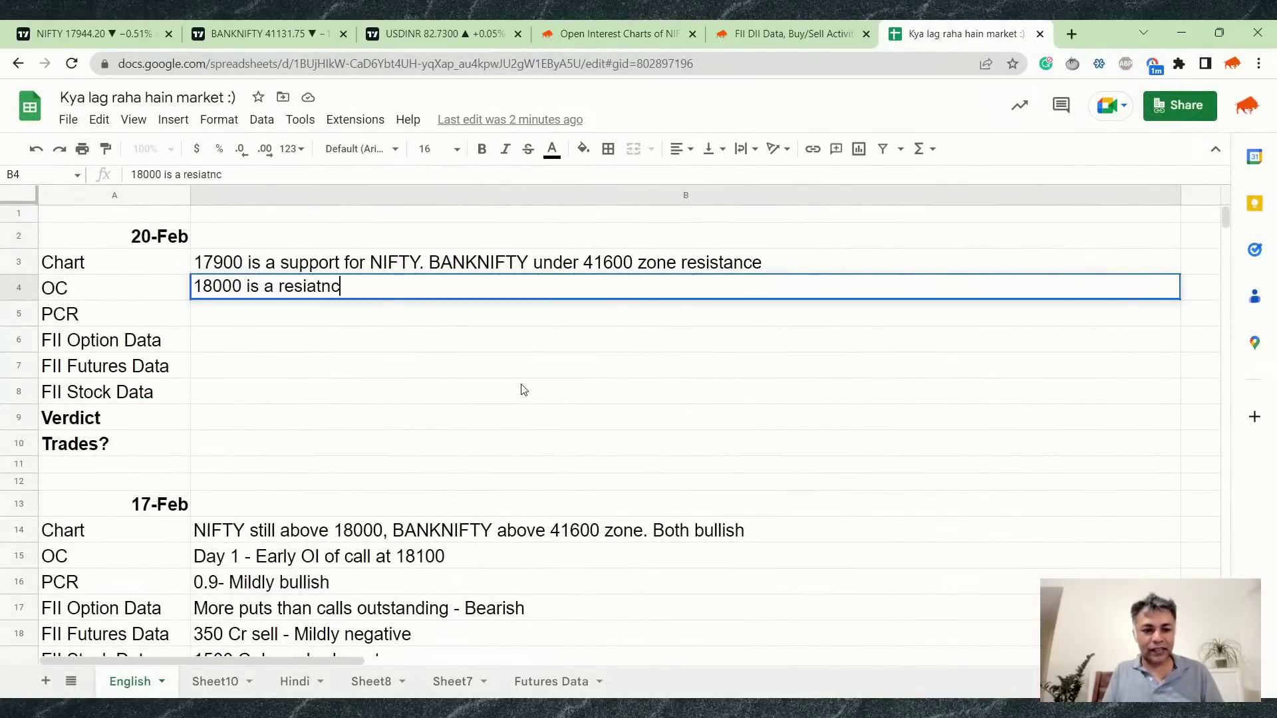
{"action": "key", "text": "BackSpace"}
{"action": "key", "text": "BackSpace"}
{"action": "key", "text": "BackSpace"}
{"action": "key", "text": "BackSpace"}
{"action": "key", "text": "BackSpace"}
{"action": "type", "text": "stance"}
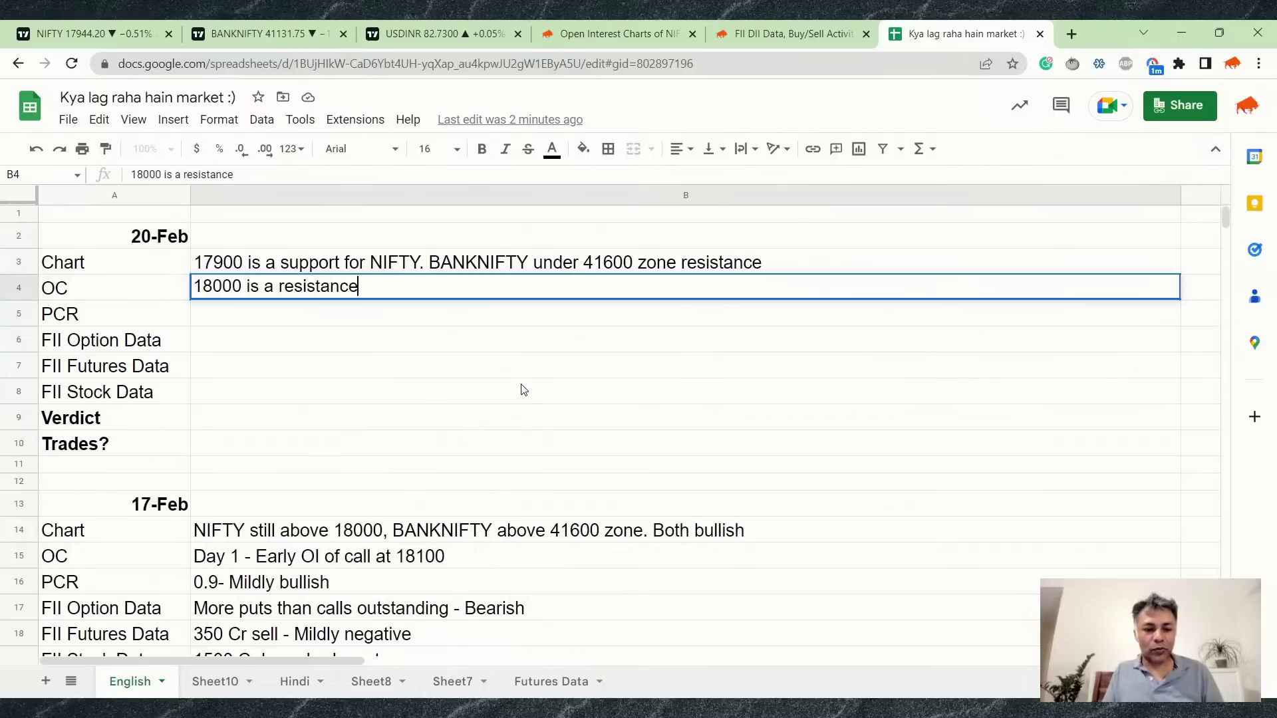
{"action": "key", "text": "Return"}
Enter the PCR note '0.7 - Neutral' in B5.
{"action": "type", "text": "0.7 "}
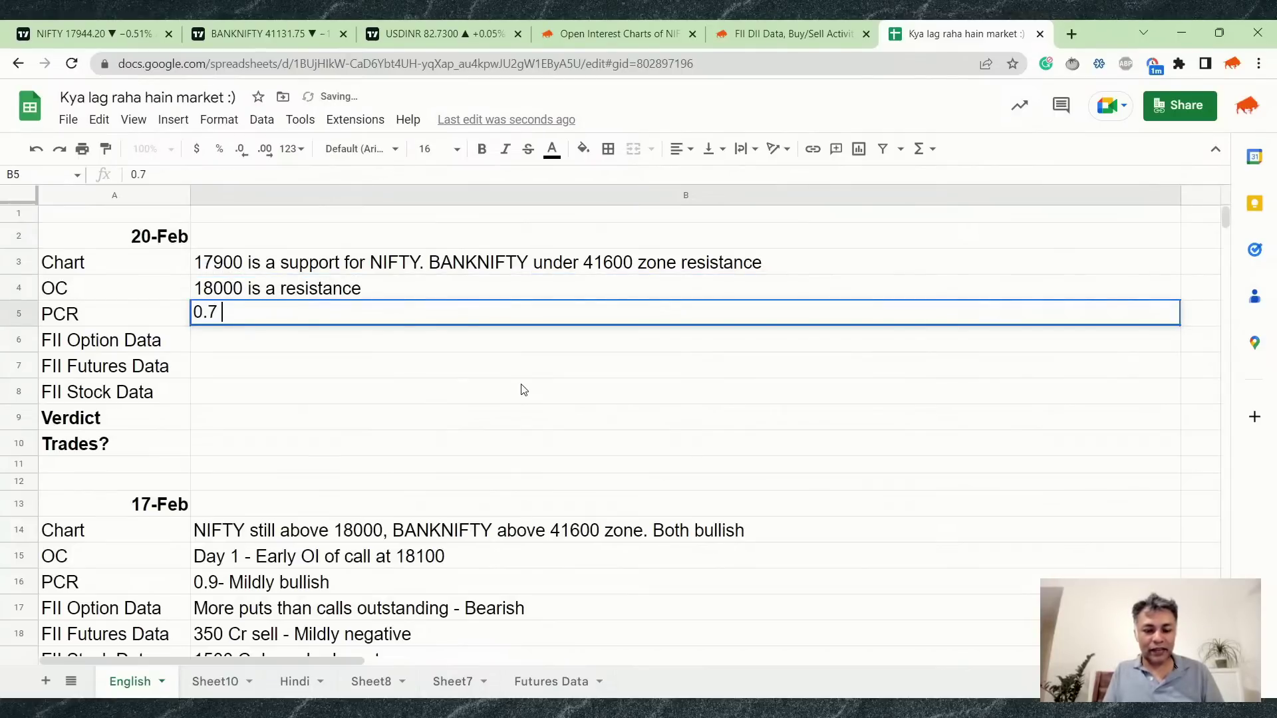
{"action": "type", "text": "- Neutrak"}
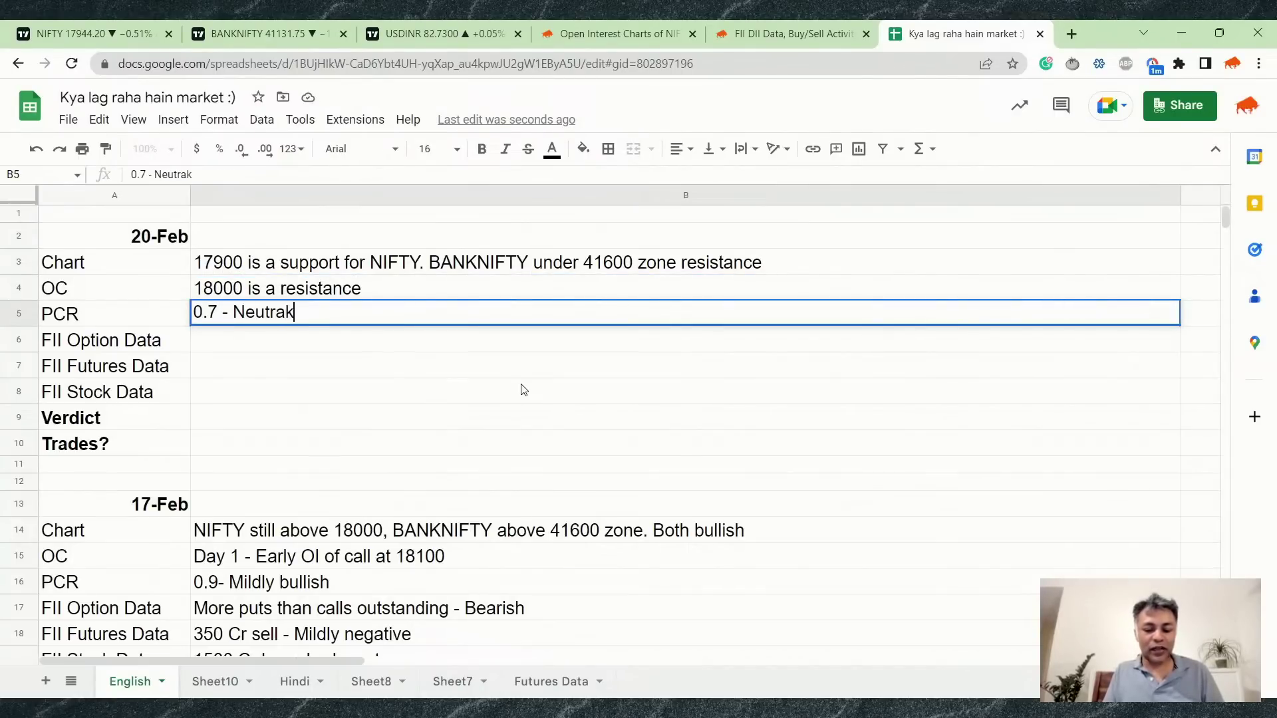
{"action": "key", "text": "BackSpace"}
{"action": "type", "text": "l"}
{"action": "key", "text": "Return"}
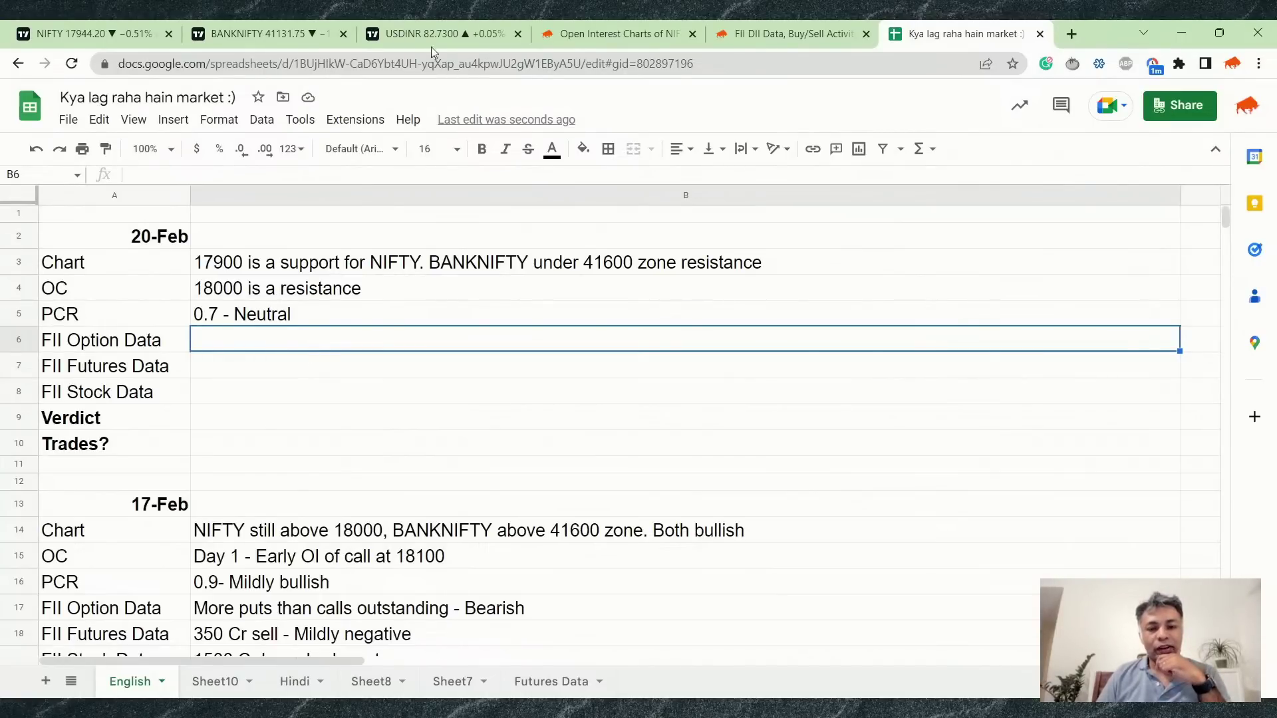
Scroll through Sensibull's FII DII page: the OI chart plus 17 Feb options, futures and stock activity.
{"action": "left_click", "coordinate": [794, 33]}
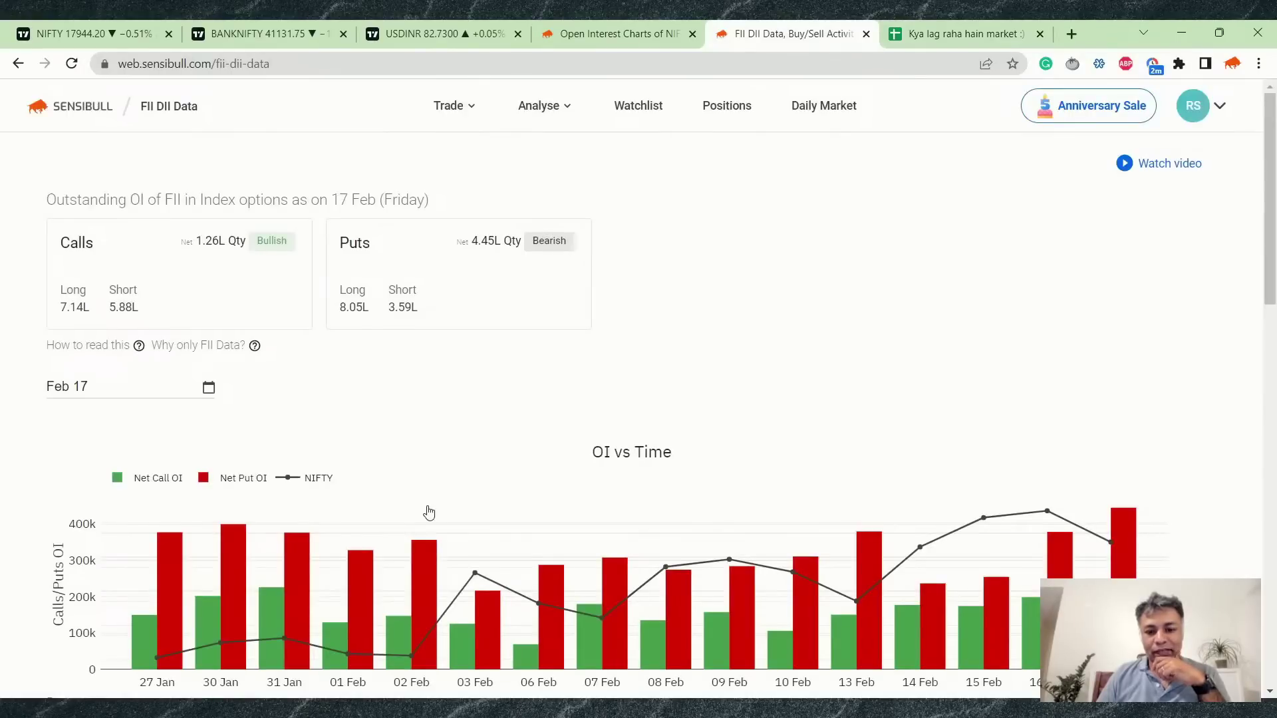
{"action": "scroll", "coordinate": [428, 513], "scroll_direction": "down", "scroll_amount": 3}
{"action": "scroll", "coordinate": [427, 513], "scroll_direction": "up", "scroll_amount": 3}
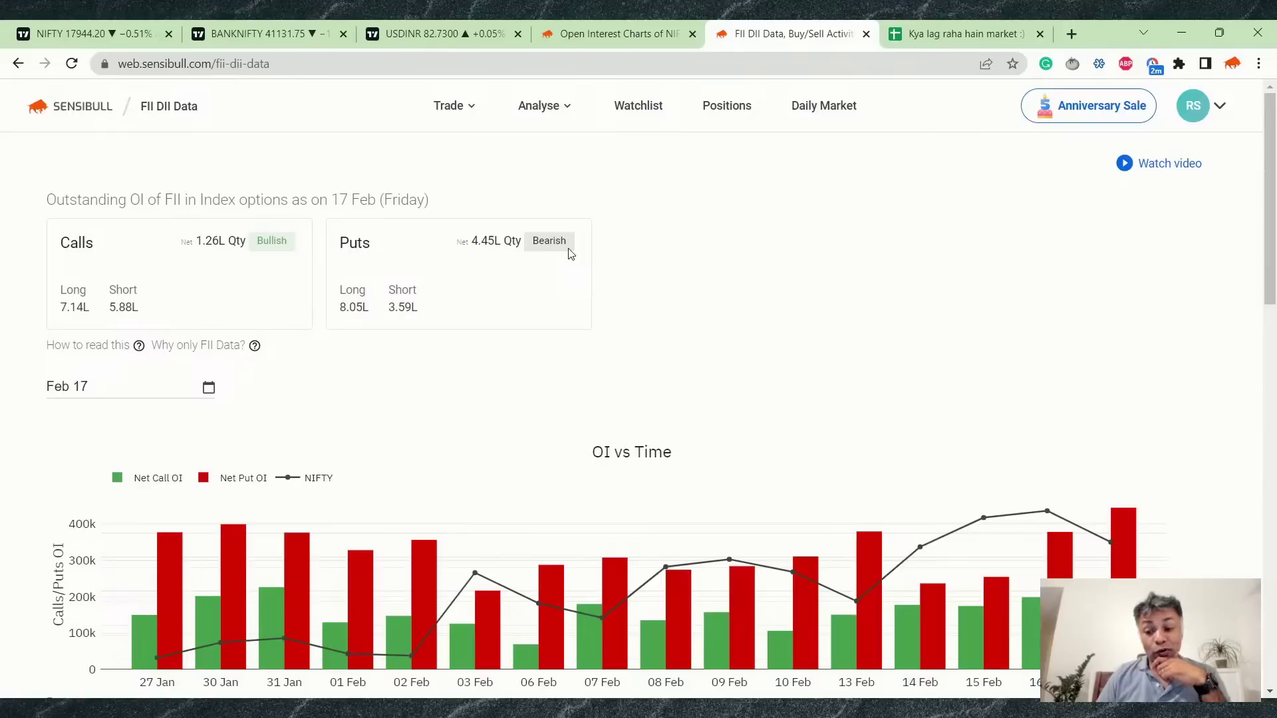
{"action": "scroll", "coordinate": [570, 254], "scroll_direction": "down", "scroll_amount": 4}
{"action": "mouse_move", "coordinate": [1148, 274]}
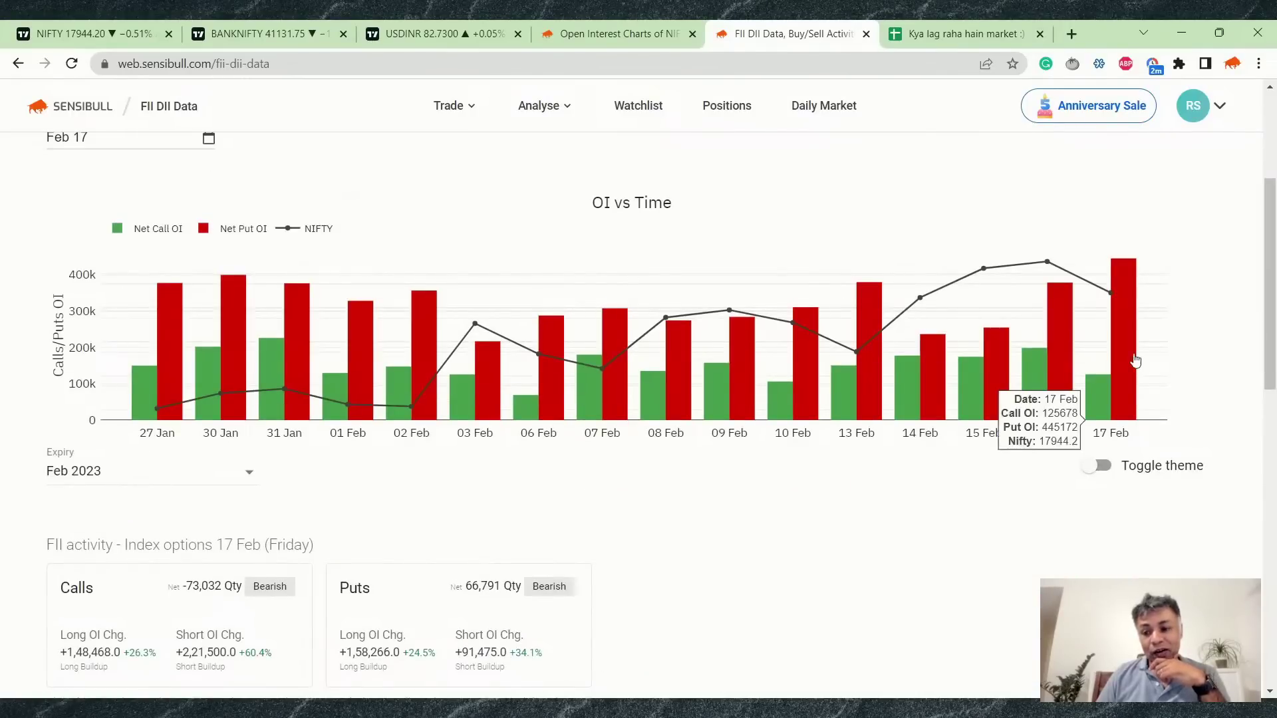
{"action": "scroll", "coordinate": [1045, 310], "scroll_direction": "down", "scroll_amount": 4}
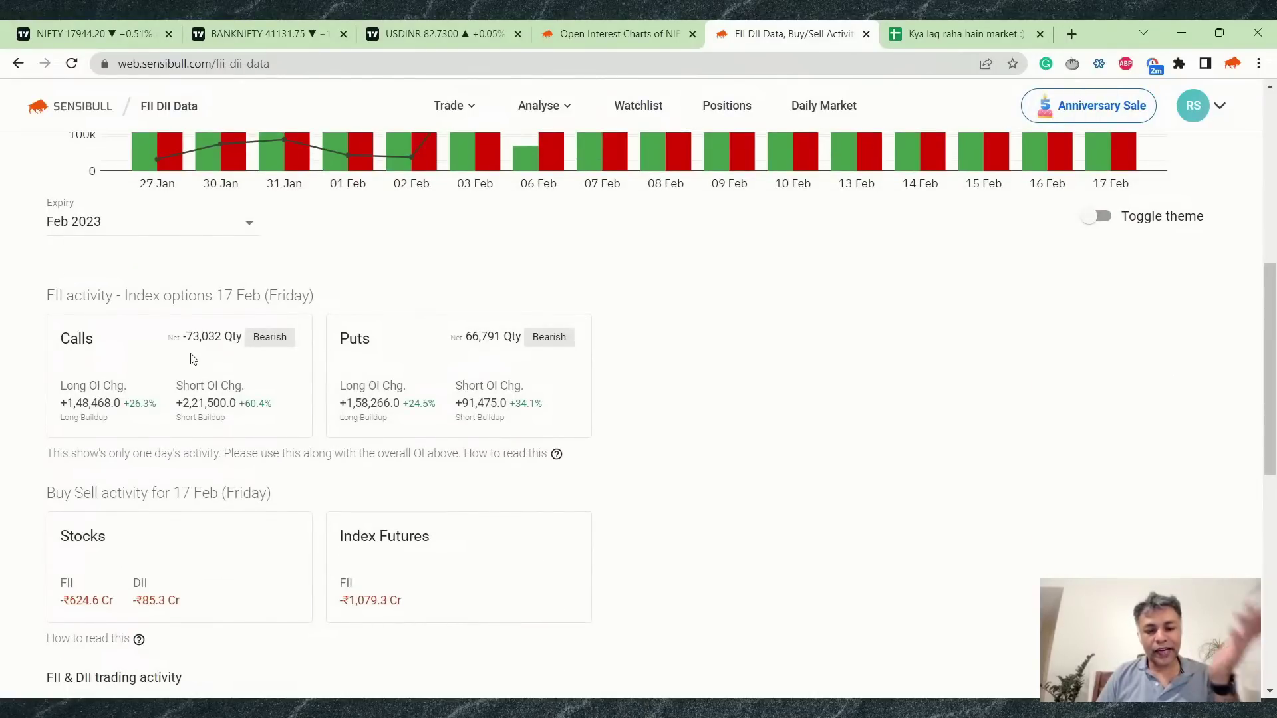
{"action": "scroll", "coordinate": [492, 353], "scroll_direction": "down", "scroll_amount": 2}
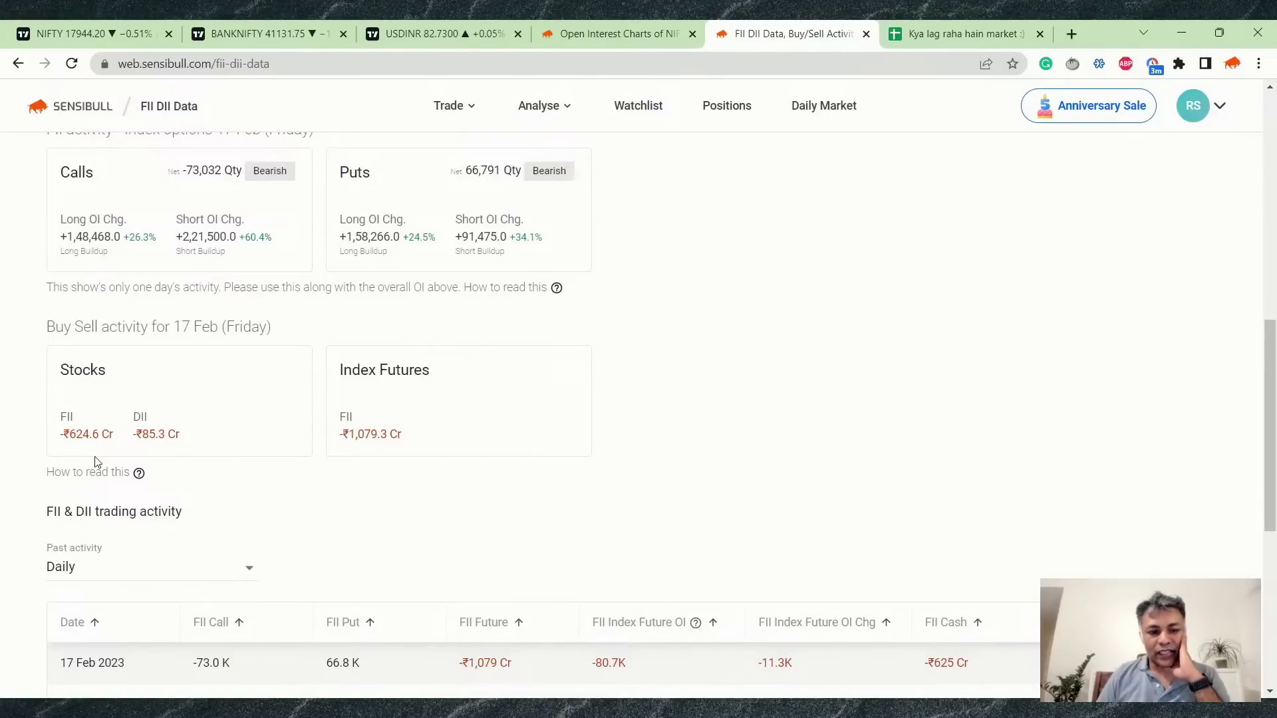
{"action": "scroll", "coordinate": [96, 462], "scroll_direction": "down", "scroll_amount": 2}
{"action": "scroll", "coordinate": [97, 463], "scroll_direction": "up", "scroll_amount": 2}
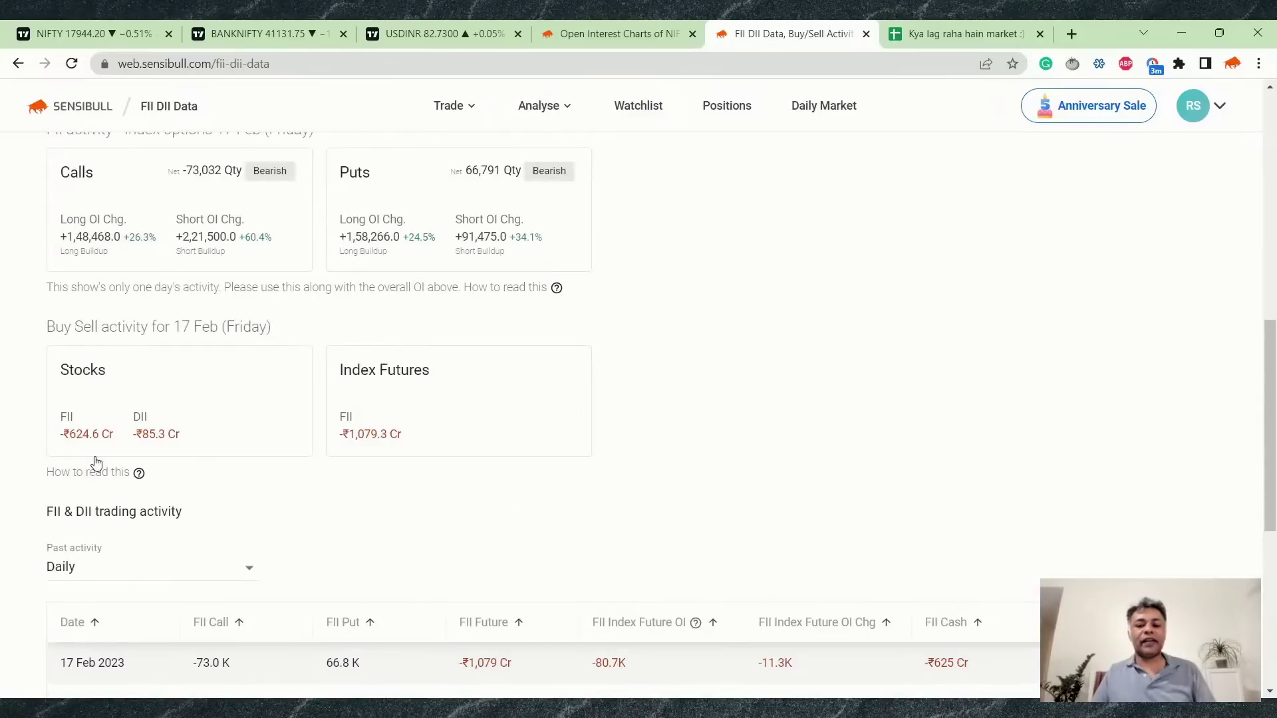
Cross-check the FII figures once more before returning to the market notes spreadsheet.
{"action": "left_click", "coordinate": [961, 33]}
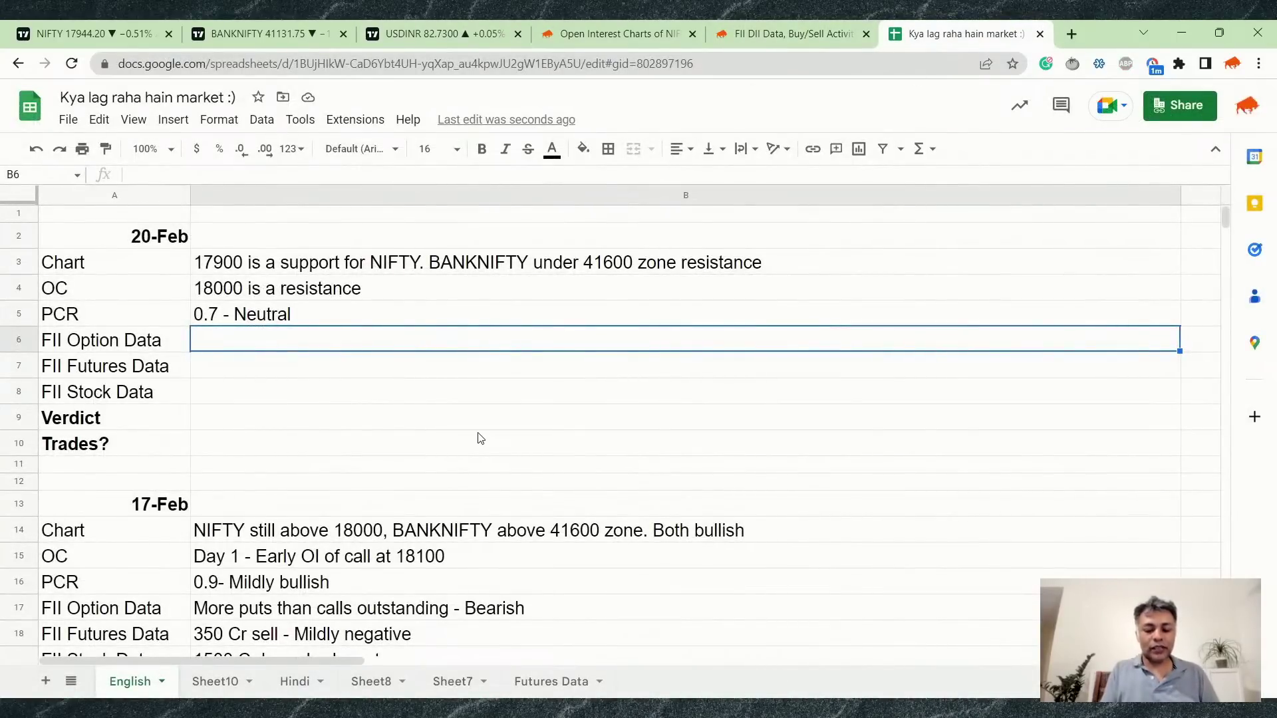
{"action": "left_click", "coordinate": [785, 35]}
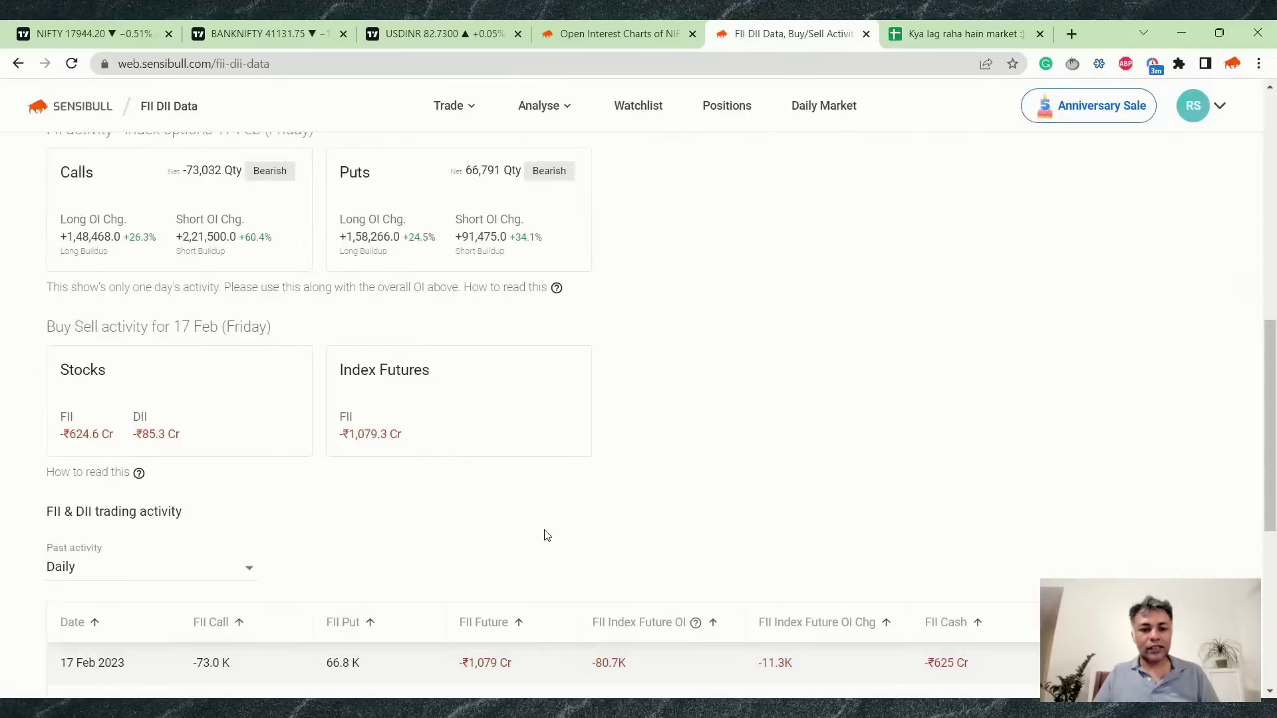
{"action": "scroll", "coordinate": [432, 558], "scroll_direction": "up", "scroll_amount": 5}
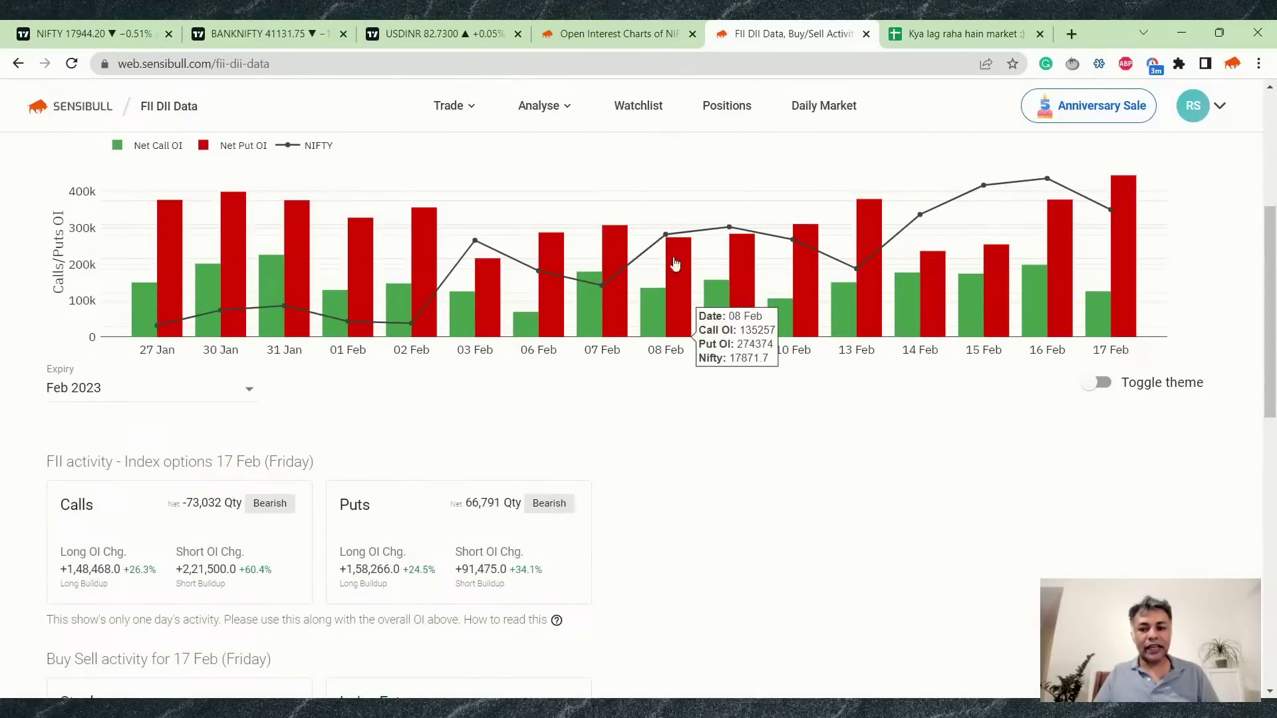
{"action": "scroll", "coordinate": [738, 193], "scroll_direction": "down", "scroll_amount": 2}
{"action": "left_click", "coordinate": [934, 33]}
Enter the FII option note '70 k calls sell, 70k puts buy' in B6.
{"action": "type", "text": "70 k calls sell, 70k puts uy"}
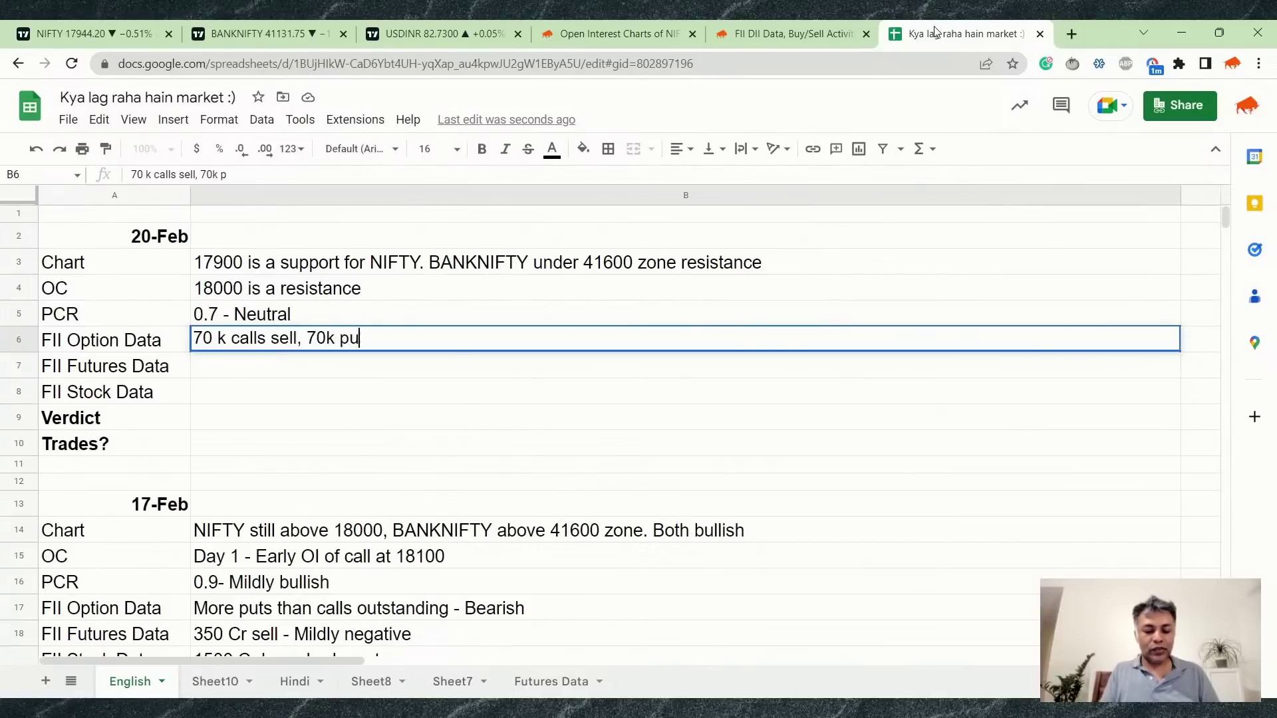
{"action": "key", "text": "BackSpace"}
{"action": "key", "text": "BackSpace"}
{"action": "type", "text": "but"}
{"action": "type", "text": "y"}
{"action": "key", "text": "Return"}
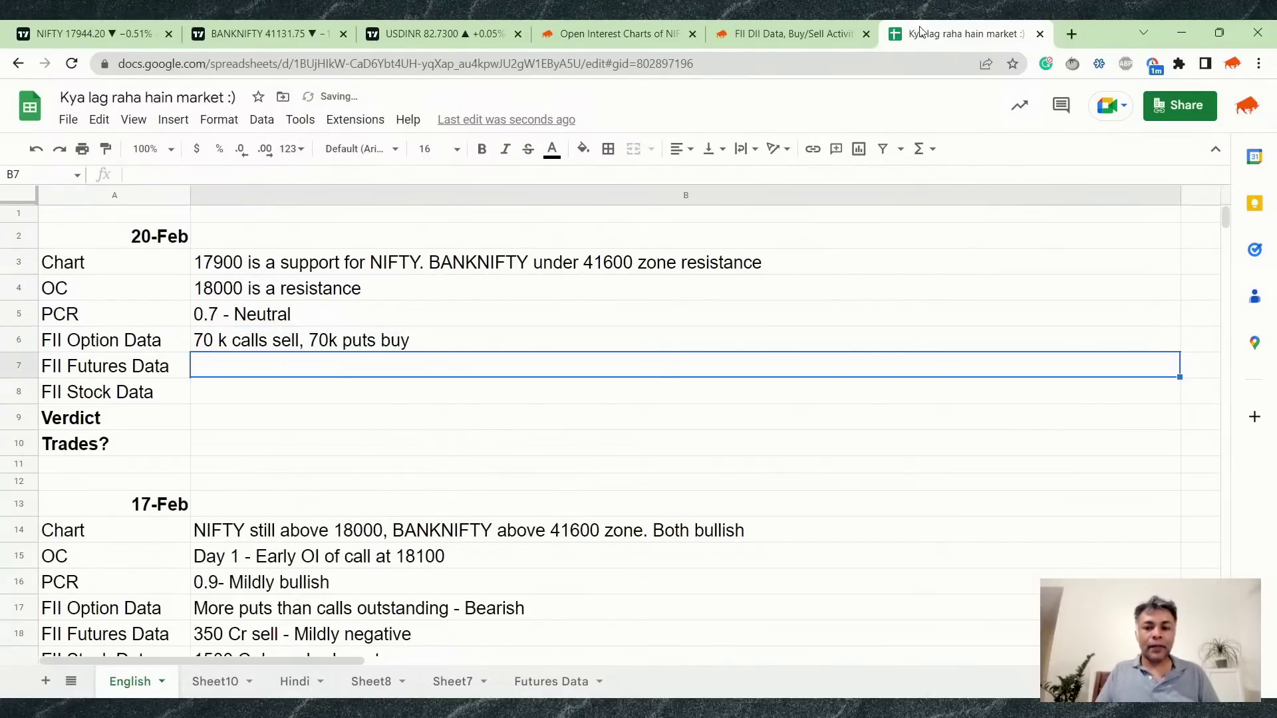
{"action": "left_click", "coordinate": [797, 33]}
{"action": "left_click", "coordinate": [957, 33]}
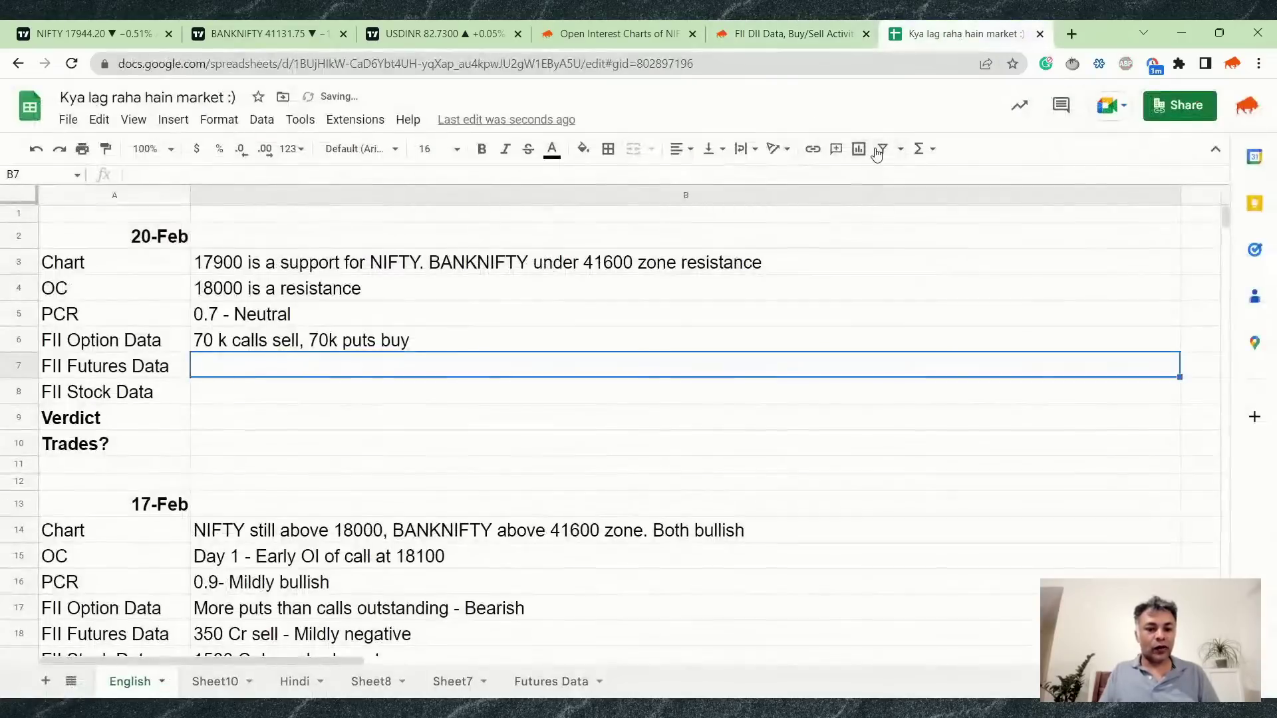
Fill B7–B9 with '1000 Cr Fut sell', '600 Cr Stocks sell' and the verdict 'Mixed signals'.
{"action": "type", "text": "1000 C"}
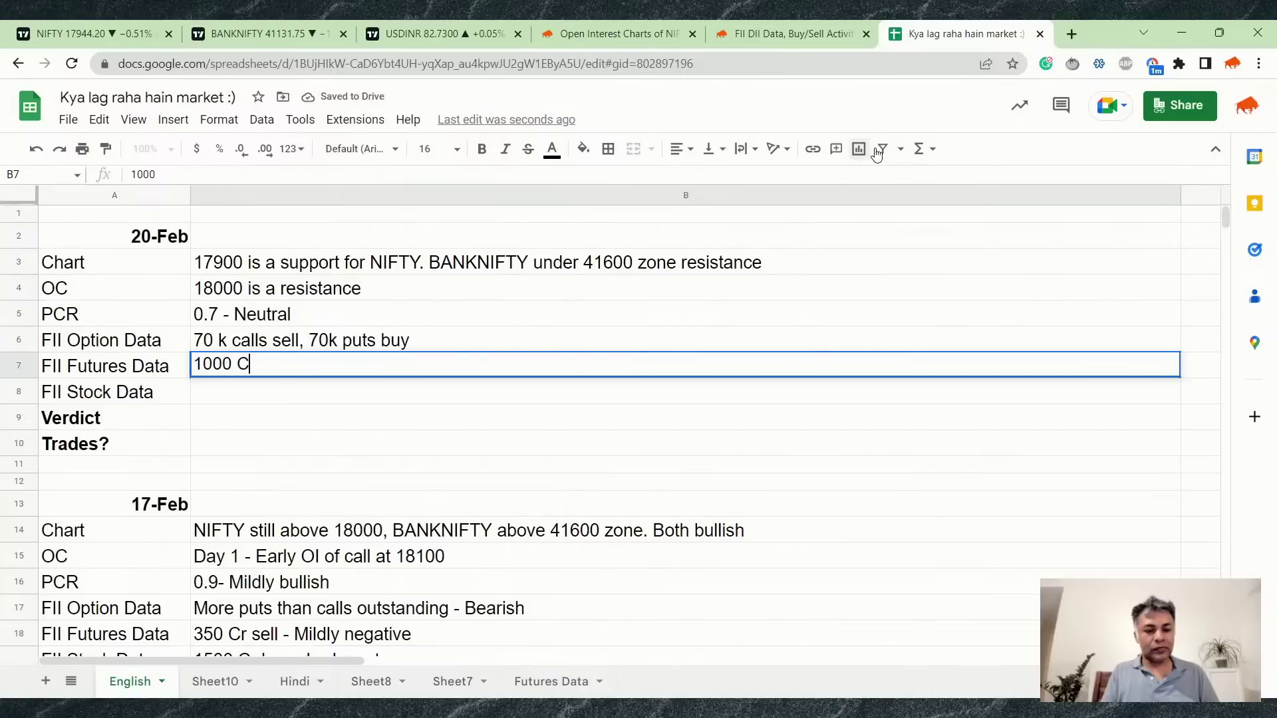
{"action": "type", "text": "r fu"}
{"action": "key", "text": "BackSpace"}
{"action": "key", "text": "BackSpace"}
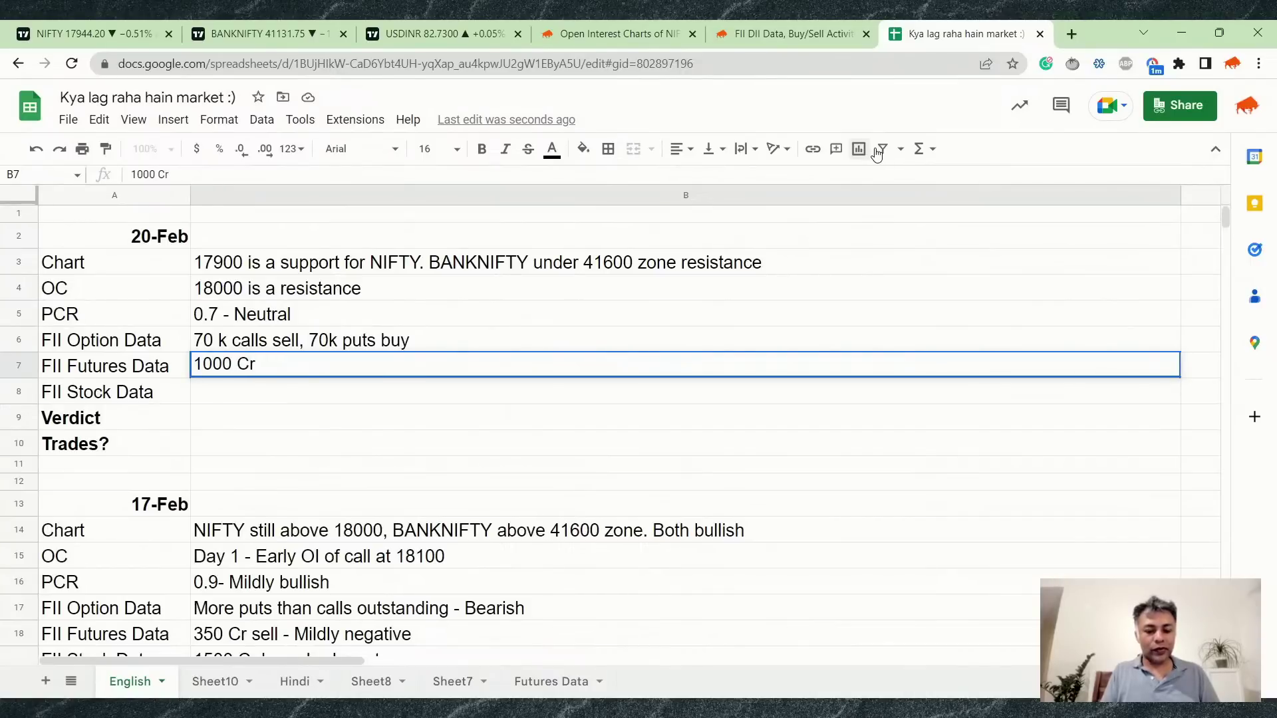
{"action": "type", "text": "Fut sell"}
{"action": "key", "text": "Return"}
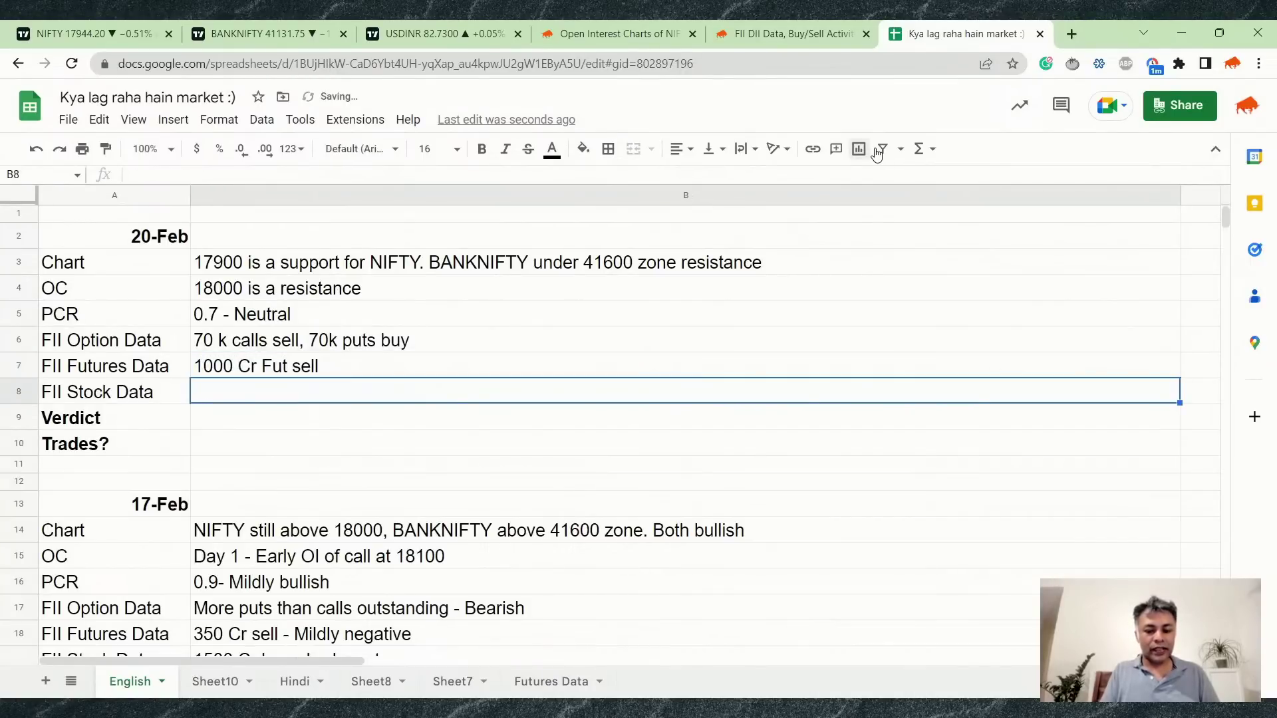
{"action": "type", "text": "600 Cr Stock"}
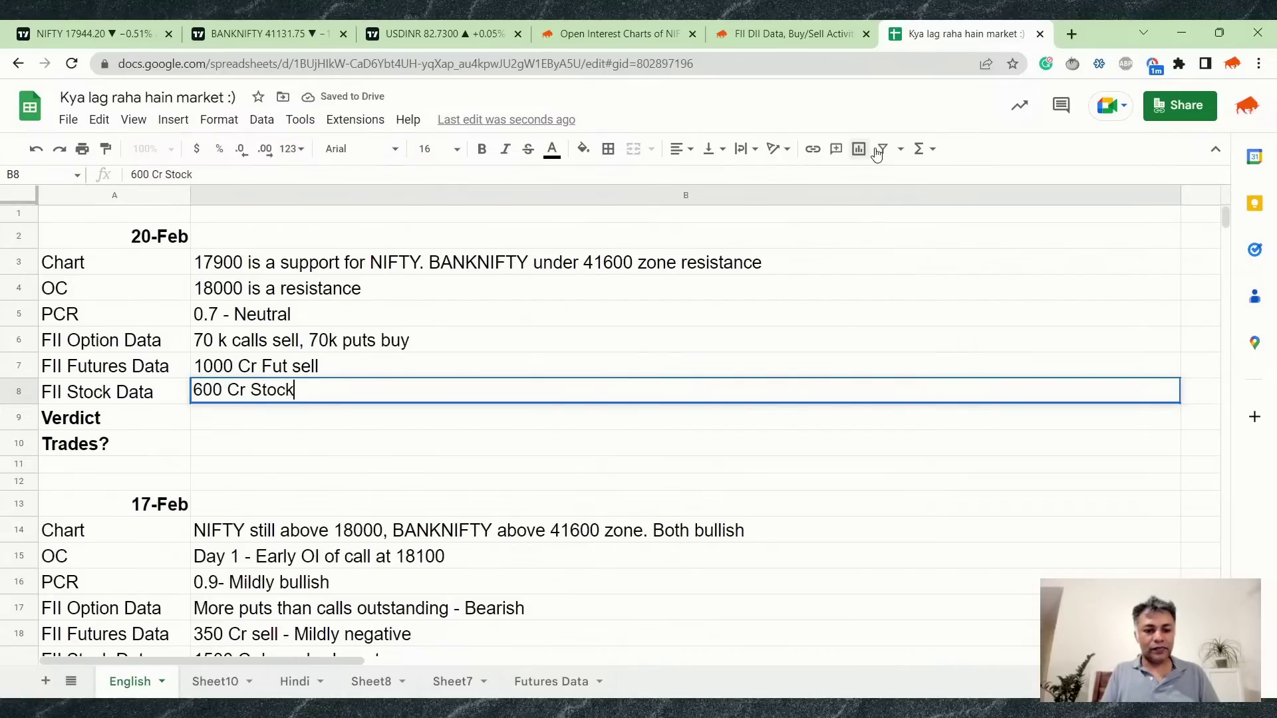
{"action": "type", "text": "s sell"}
{"action": "key", "text": "Return"}
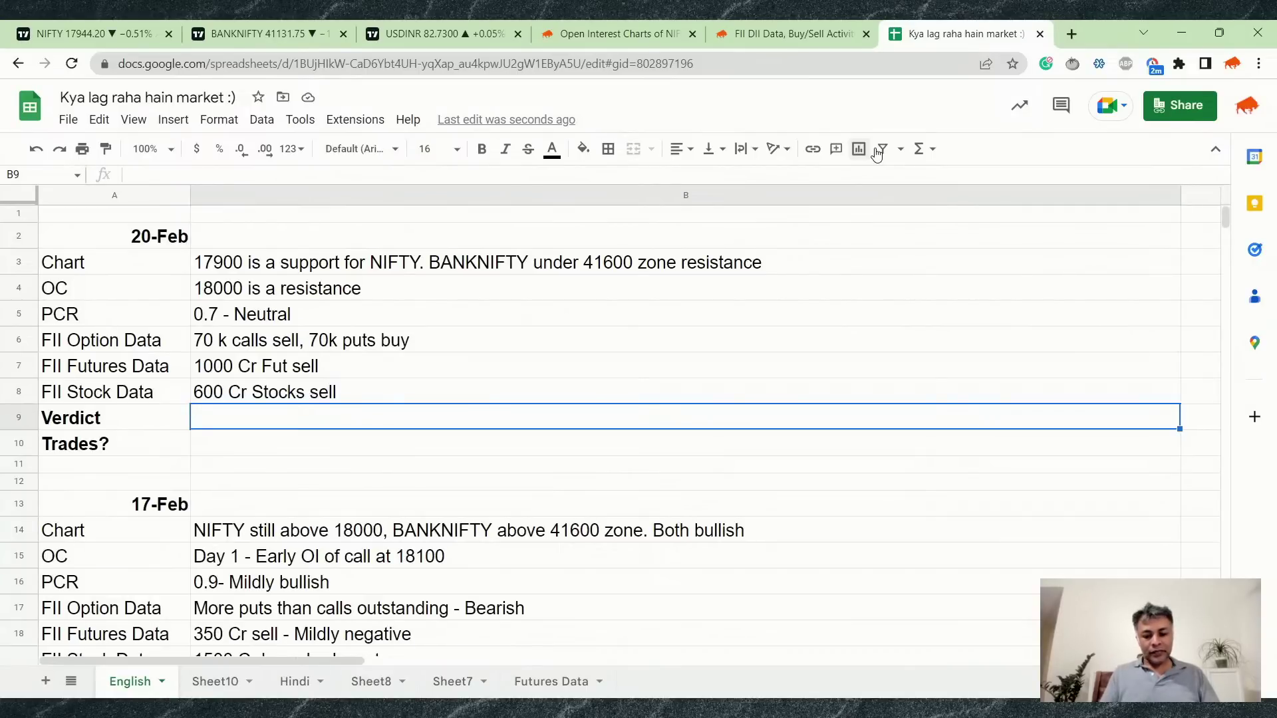
{"action": "type", "text": "Mixed signals"}
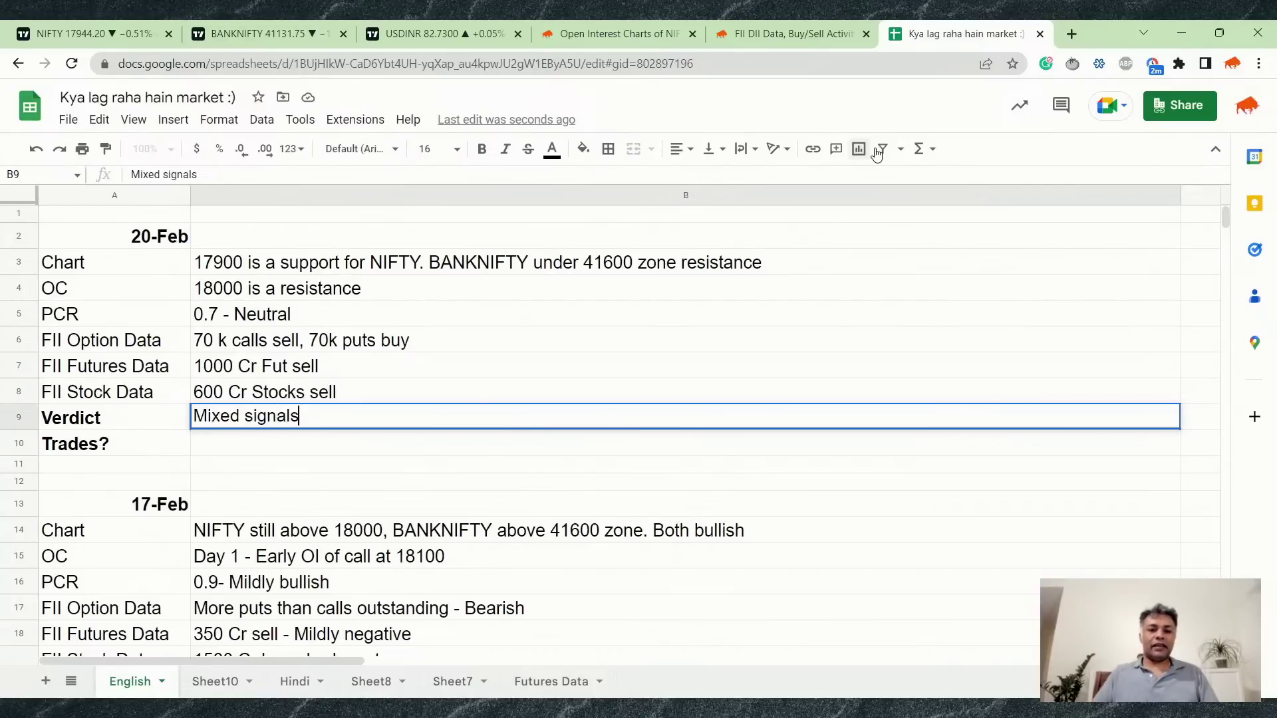
{"action": "key", "text": "Return"}
Zoom the NIFTY 1-hour chart out to span late January through 20 Feb.
{"action": "left_click", "coordinate": [85, 32]}
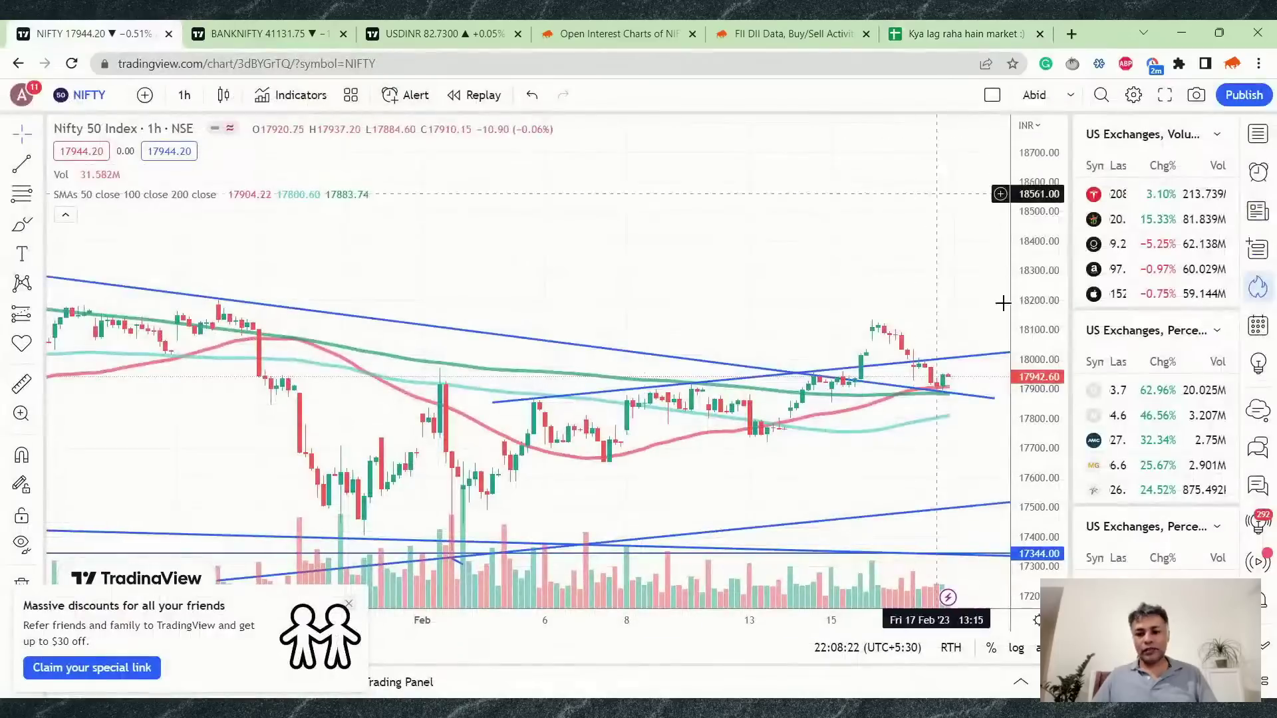
{"action": "scroll", "coordinate": [876, 449], "scroll_direction": "up", "scroll_amount": 3}
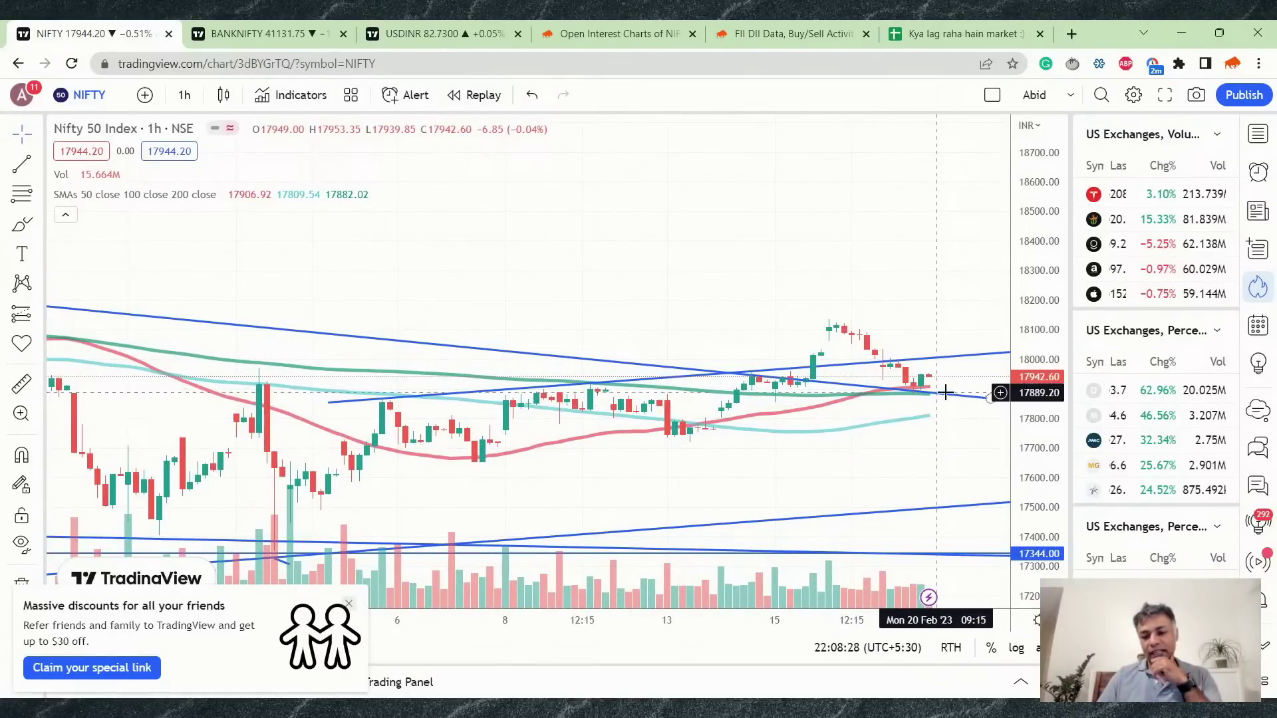
{"action": "scroll", "coordinate": [932, 401], "scroll_direction": "down", "scroll_amount": 2}
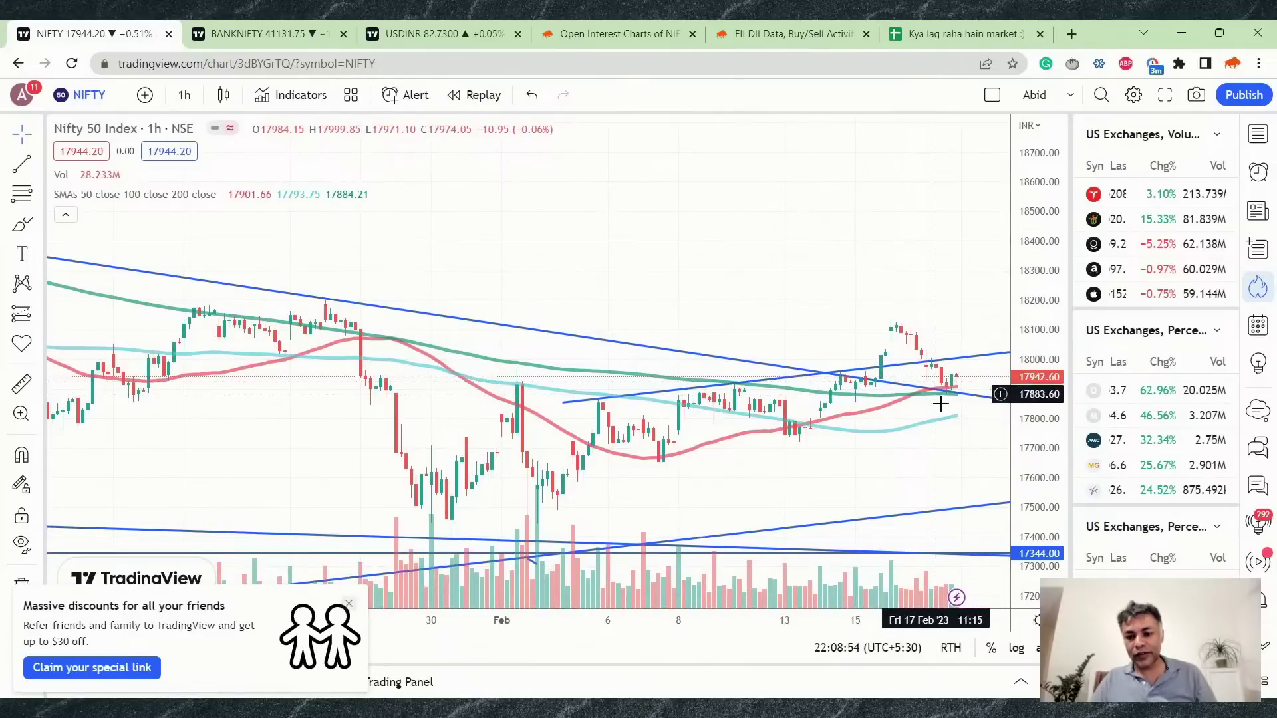
Step NIFTY through 1-day candles and zoom into recent bars, then set it to 1-week candles.
{"action": "left_click", "coordinate": [185, 97]}
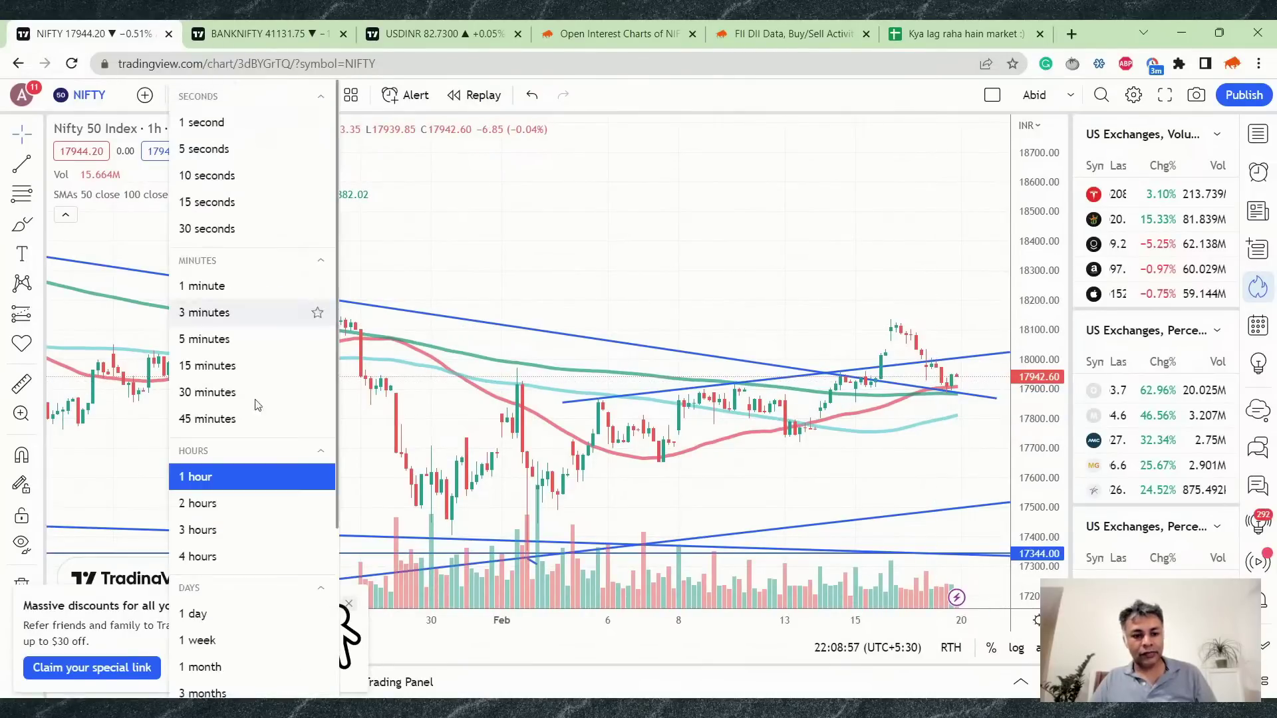
{"action": "left_click", "coordinate": [249, 627]}
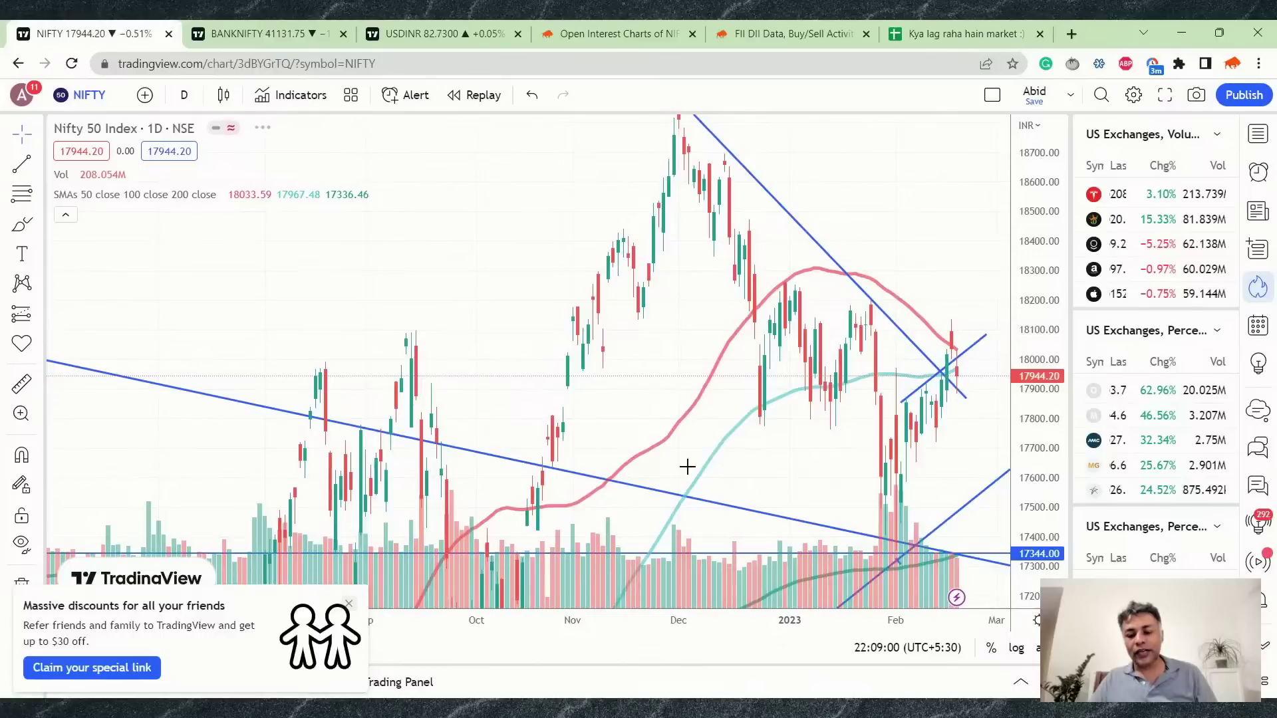
{"action": "left_click", "coordinate": [954, 380]}
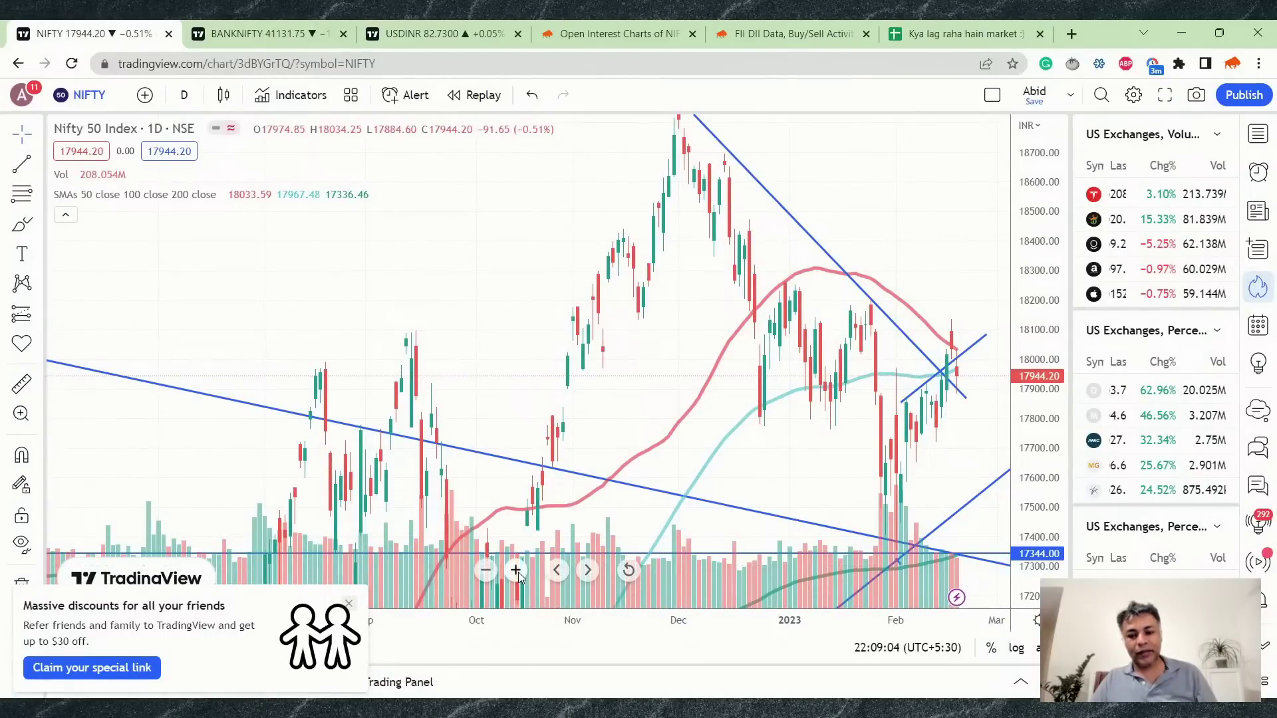
{"action": "left_click", "coordinate": [516, 570]}
{"action": "left_click", "coordinate": [516, 570]}
{"action": "left_click", "coordinate": [516, 570]}
{"action": "left_click", "coordinate": [516, 571]}
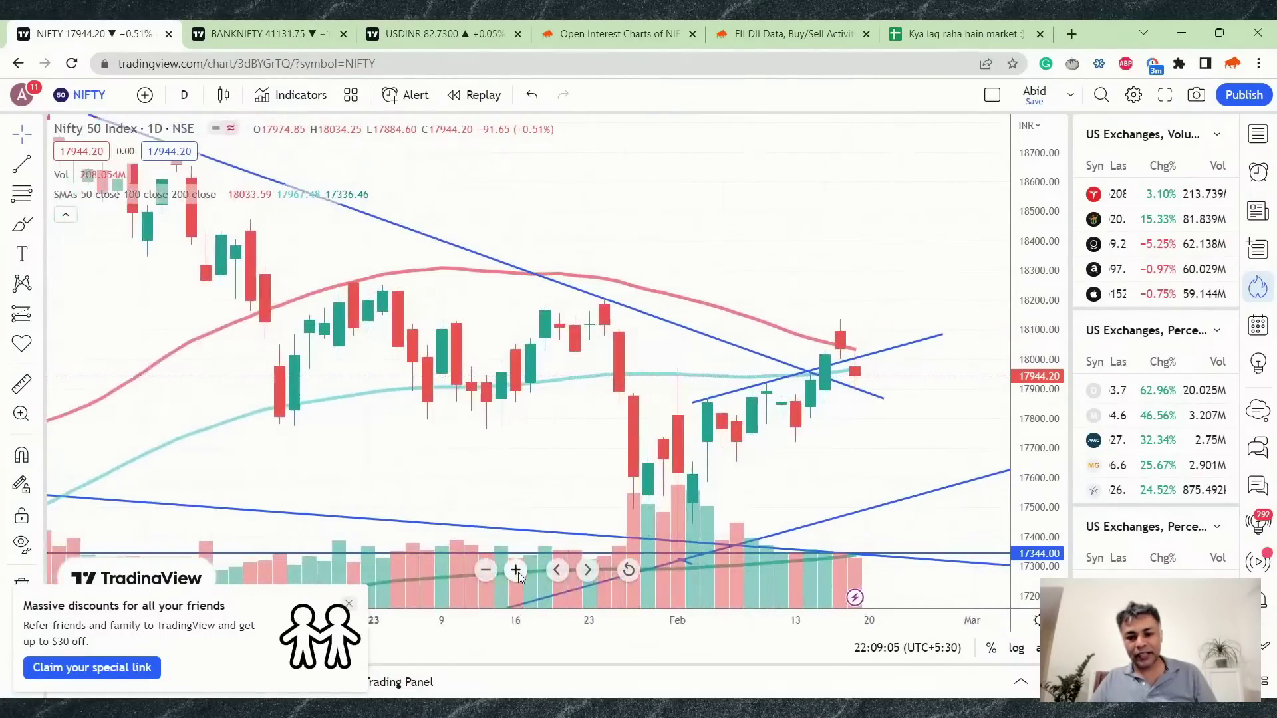
{"action": "left_click", "coordinate": [516, 570]}
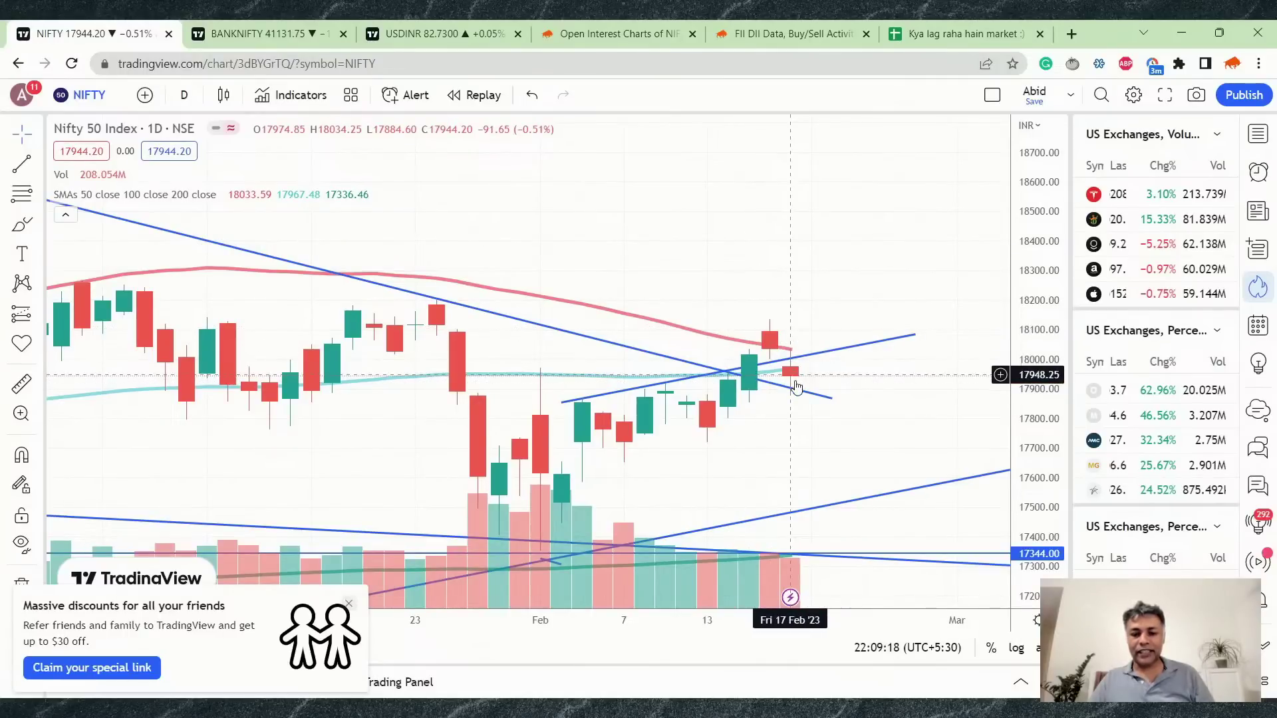
{"action": "left_click", "coordinate": [184, 95]}
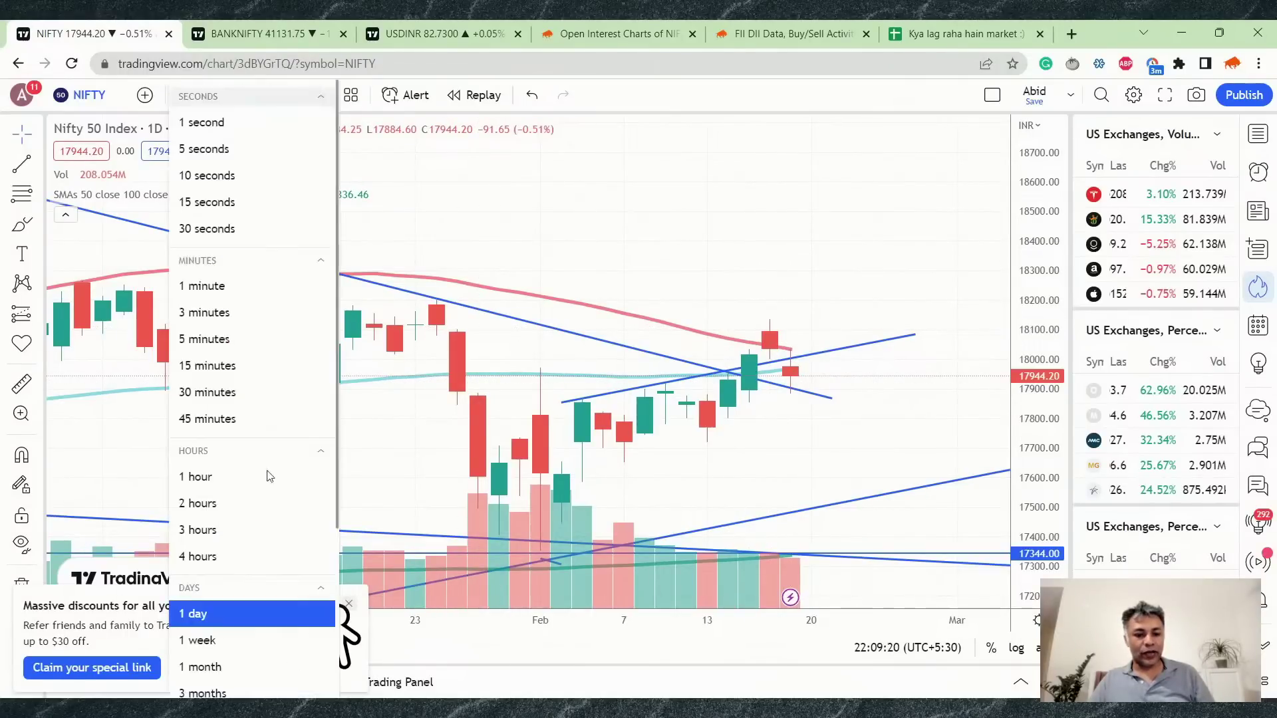
{"action": "left_click", "coordinate": [249, 642]}
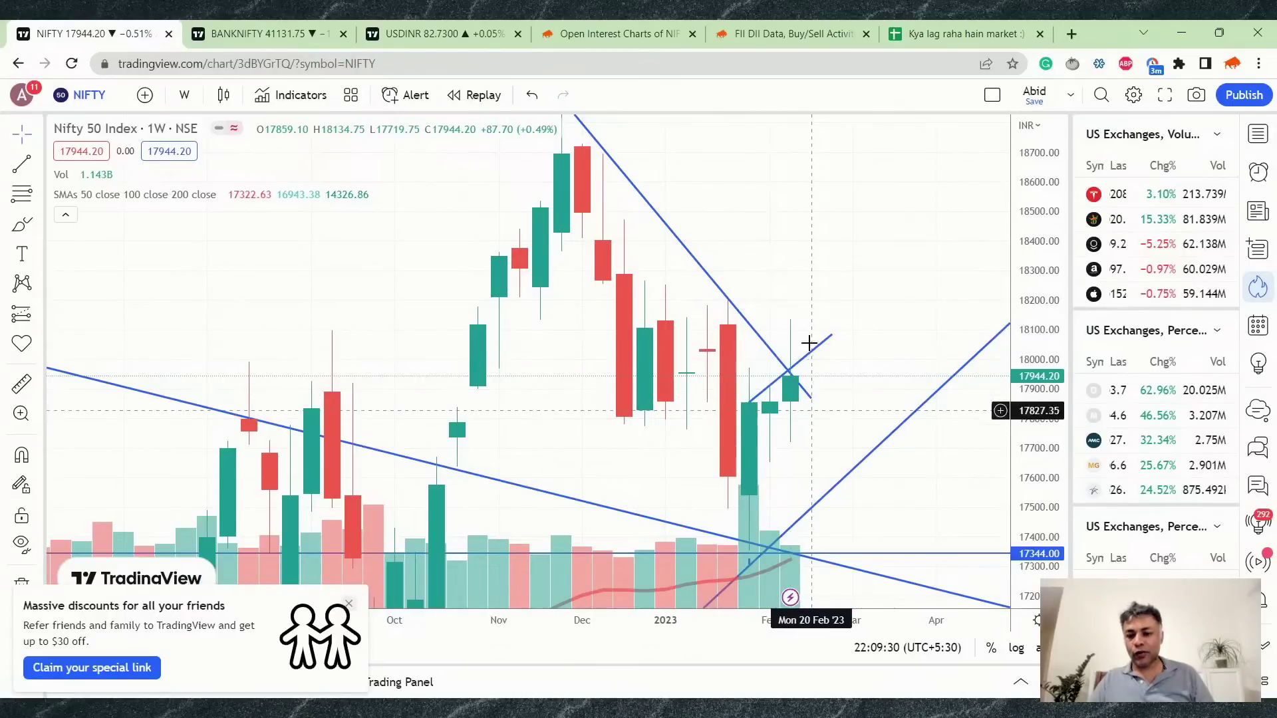
Switch the NIFTY chart to 1-month candles and zoom in on the recent candles.
{"action": "left_click", "coordinate": [184, 94]}
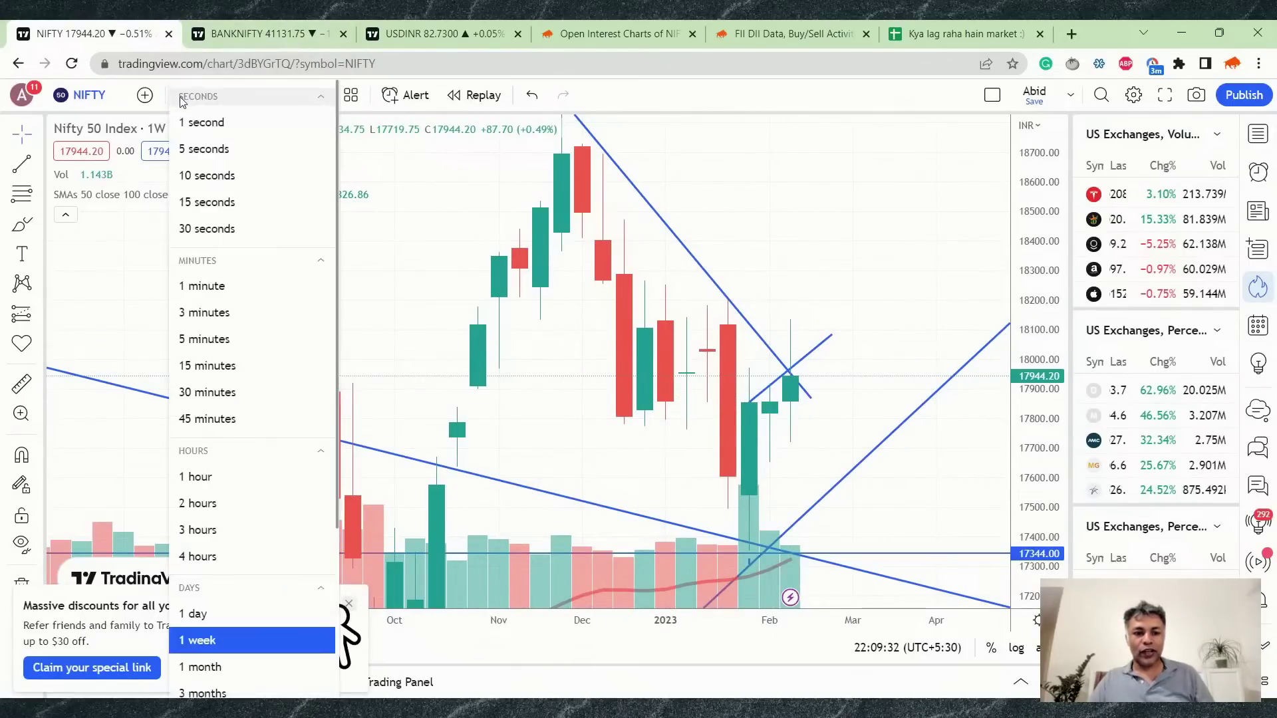
{"action": "left_click", "coordinate": [229, 668]}
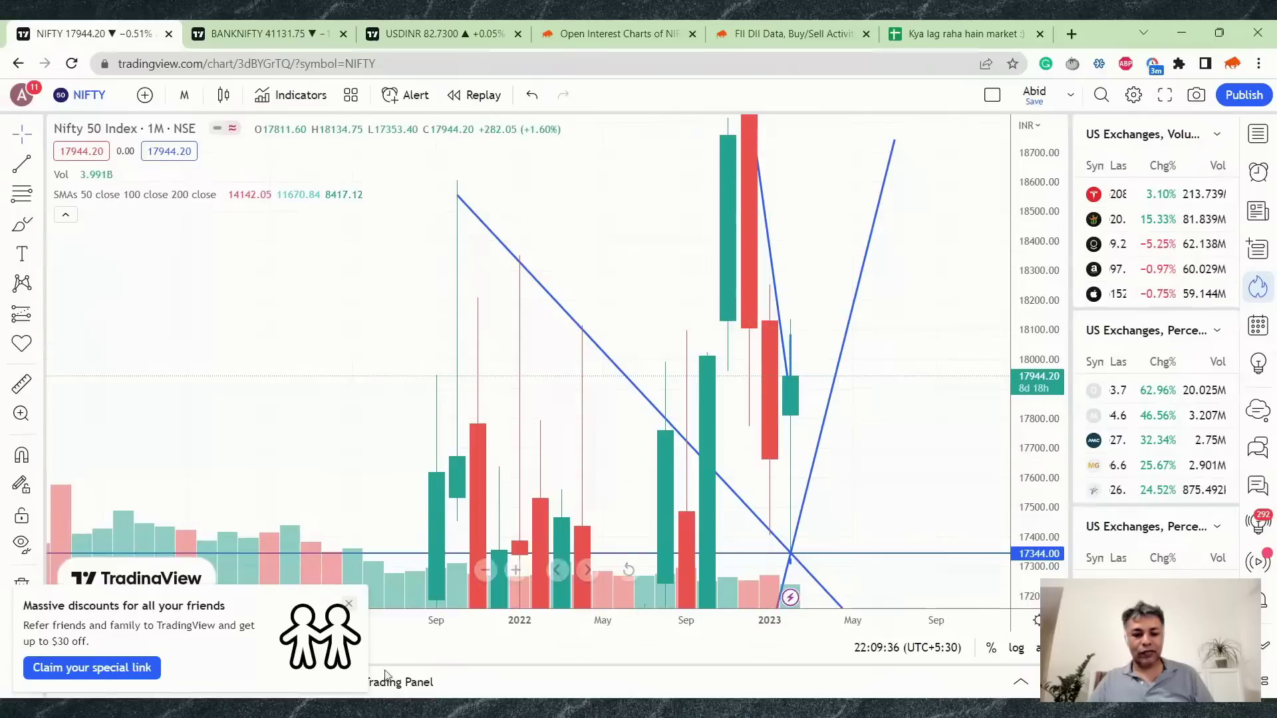
{"action": "left_click", "coordinate": [516, 571]}
{"action": "left_click", "coordinate": [516, 571]}
{"action": "scroll", "coordinate": [732, 376], "scroll_direction": "left", "scroll_amount": 3}
{"action": "scroll", "coordinate": [670, 208], "scroll_direction": "down", "scroll_amount": 3}
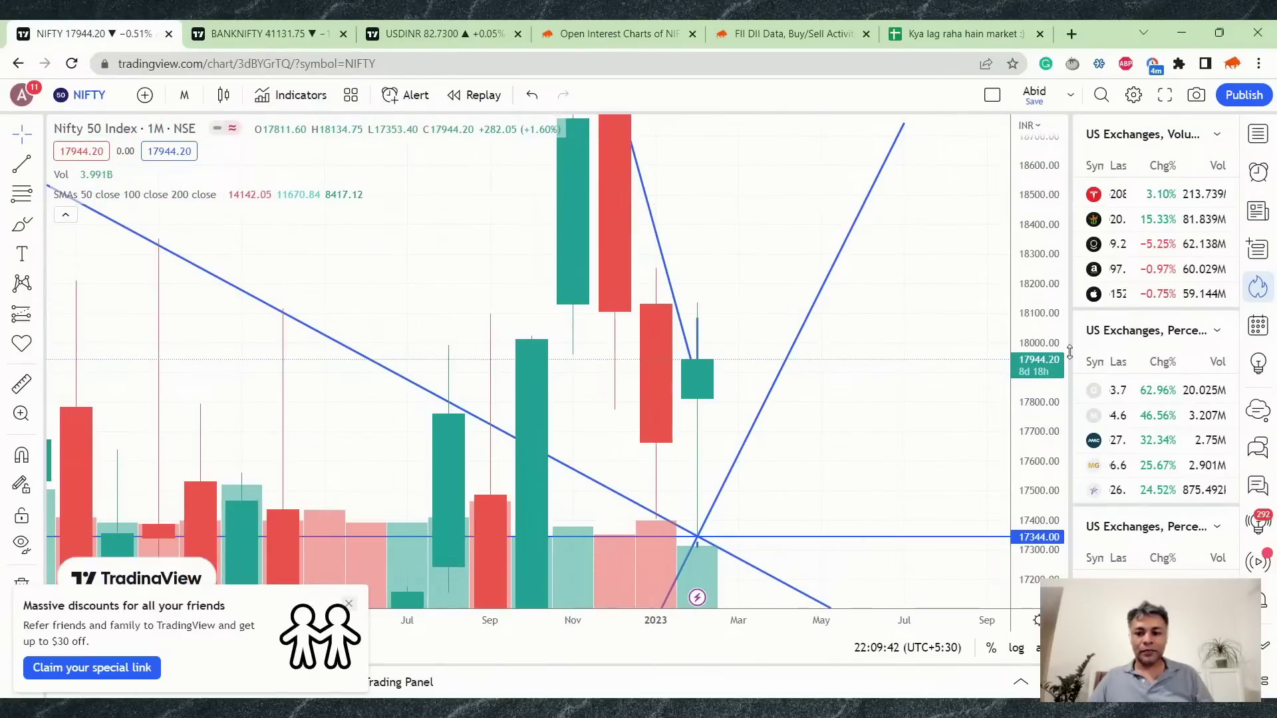
{"action": "left_click_drag", "start_coordinate": [1047, 325], "coordinate": [1046, 359]}
{"action": "scroll", "coordinate": [807, 356], "scroll_direction": "down", "scroll_amount": 2}
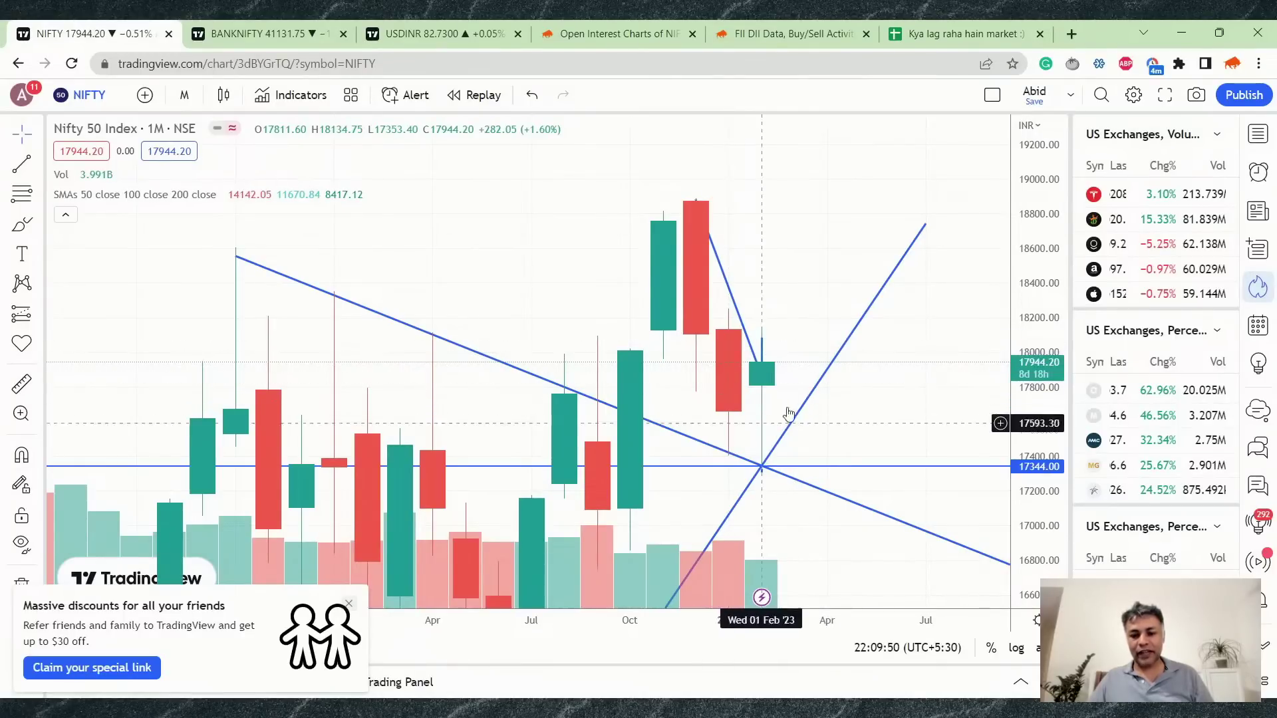
{"action": "scroll", "coordinate": [729, 401], "scroll_direction": "up", "scroll_amount": 2}
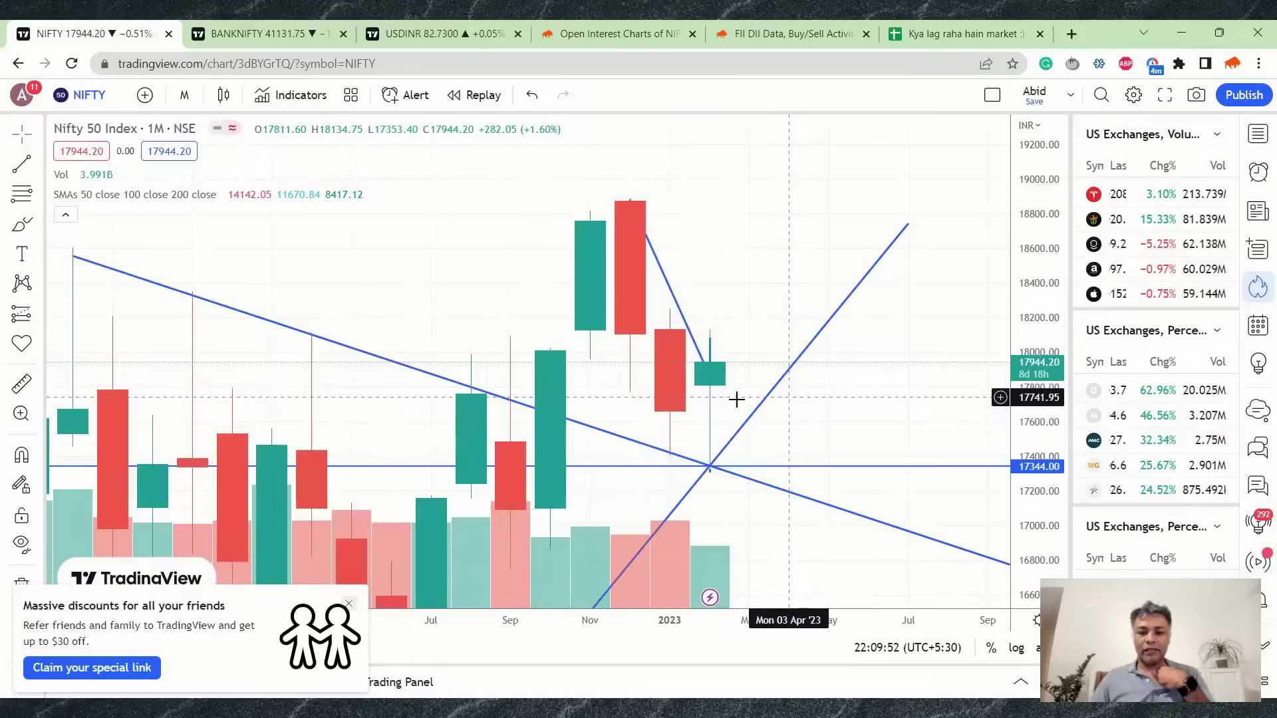
{"action": "scroll", "coordinate": [736, 376], "scroll_direction": "up", "scroll_amount": 1}
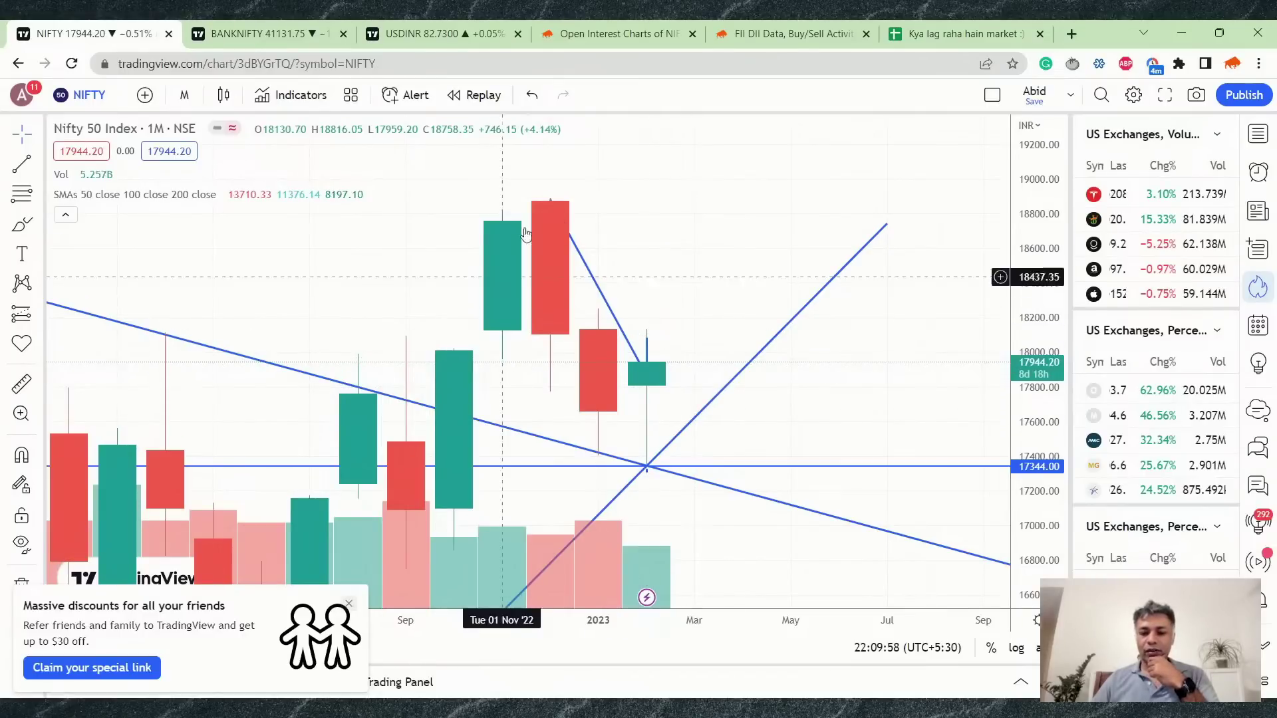
Set the BANKNIFTY chart to 1-month candles, then return to the NIFTY monthly chart.
{"action": "left_click", "coordinate": [207, 34]}
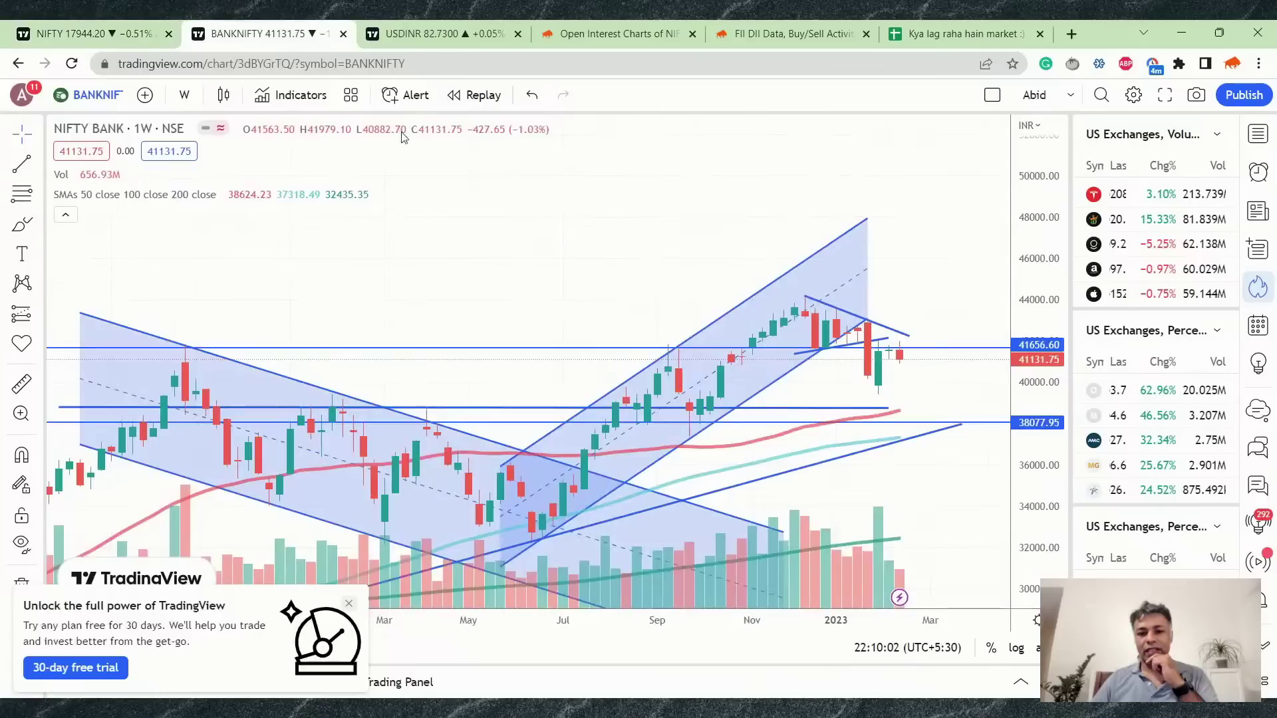
{"action": "left_click", "coordinate": [186, 95]}
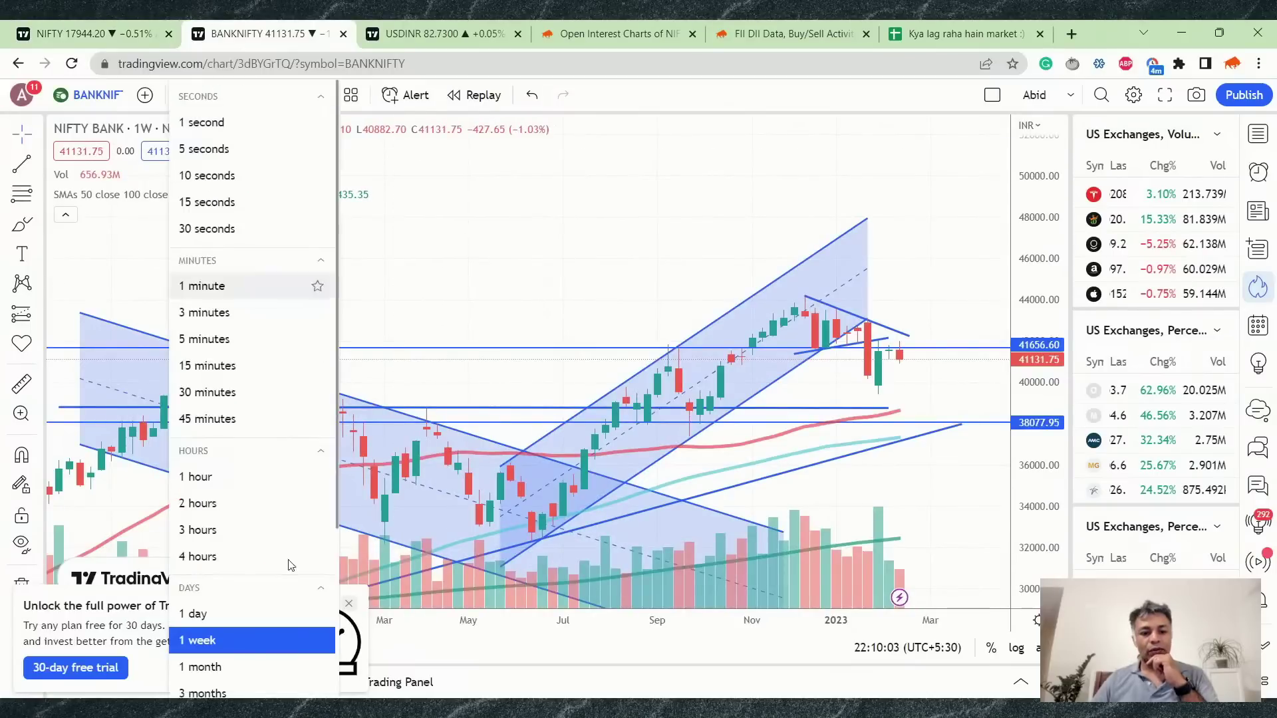
{"action": "left_click", "coordinate": [259, 665]}
{"action": "left_click", "coordinate": [107, 33]}
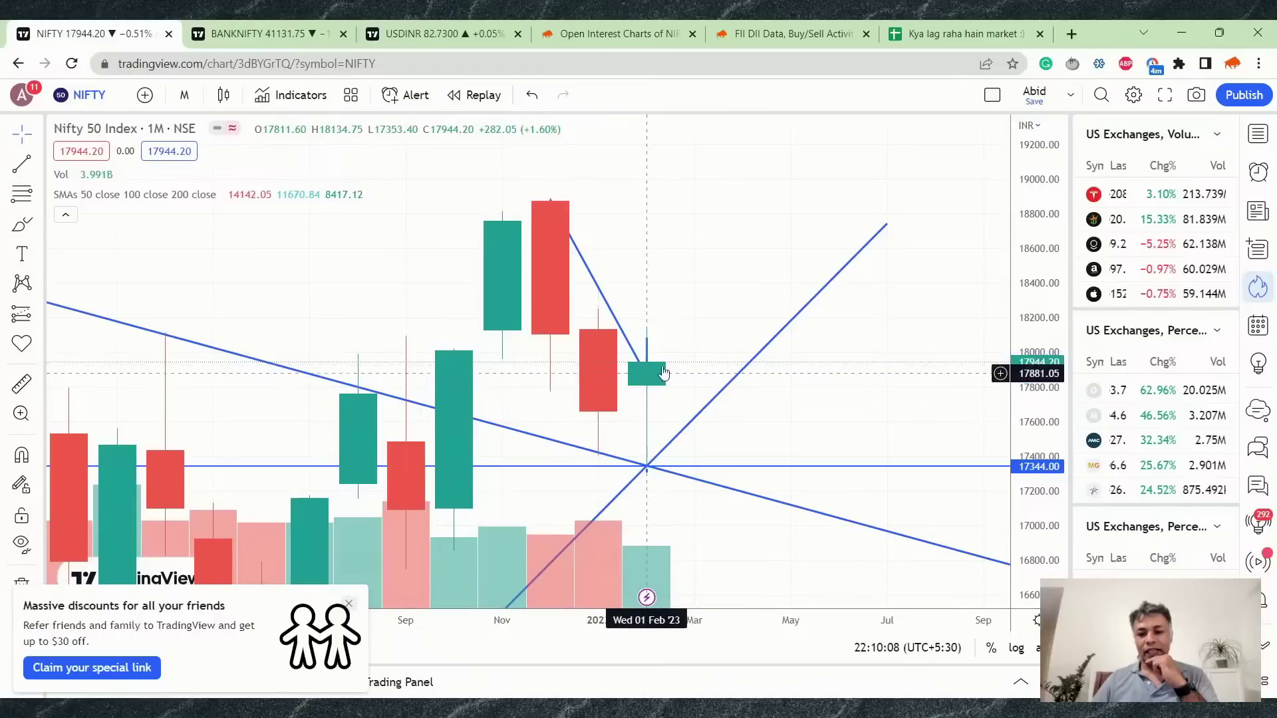
{"action": "left_click", "coordinate": [221, 33]}
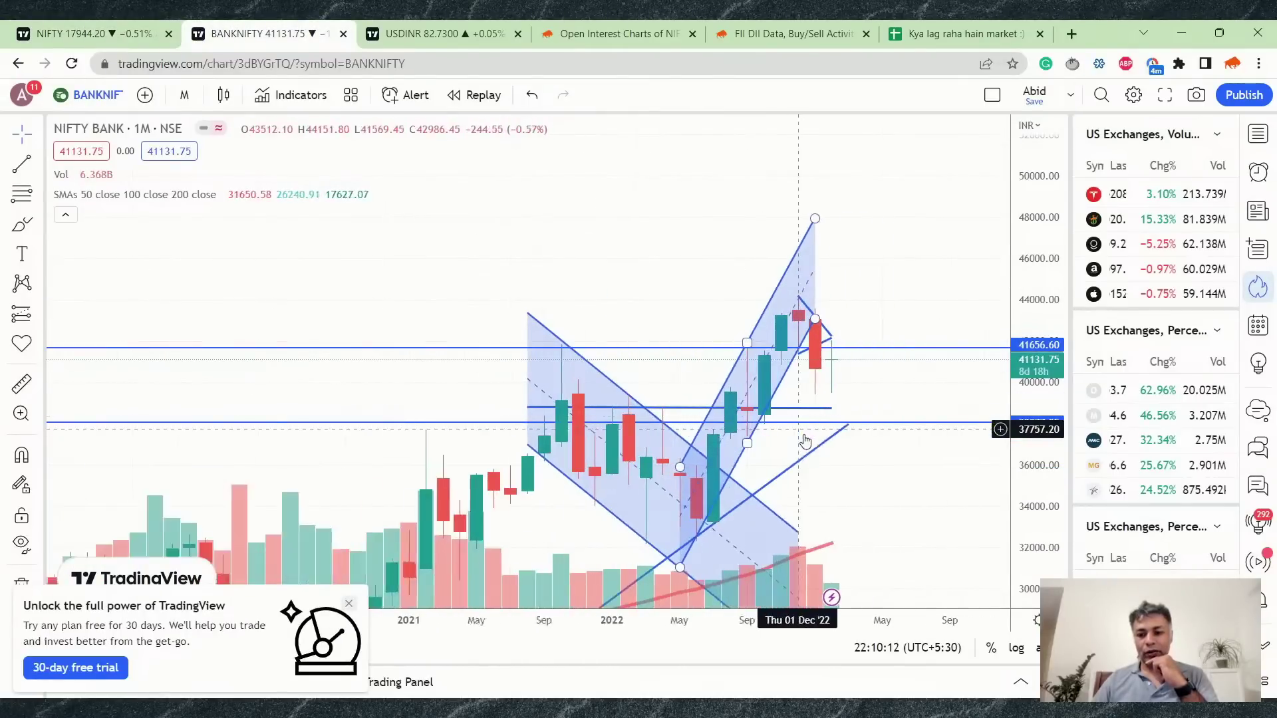
{"action": "scroll", "coordinate": [775, 343], "scroll_direction": "up", "scroll_amount": 1}
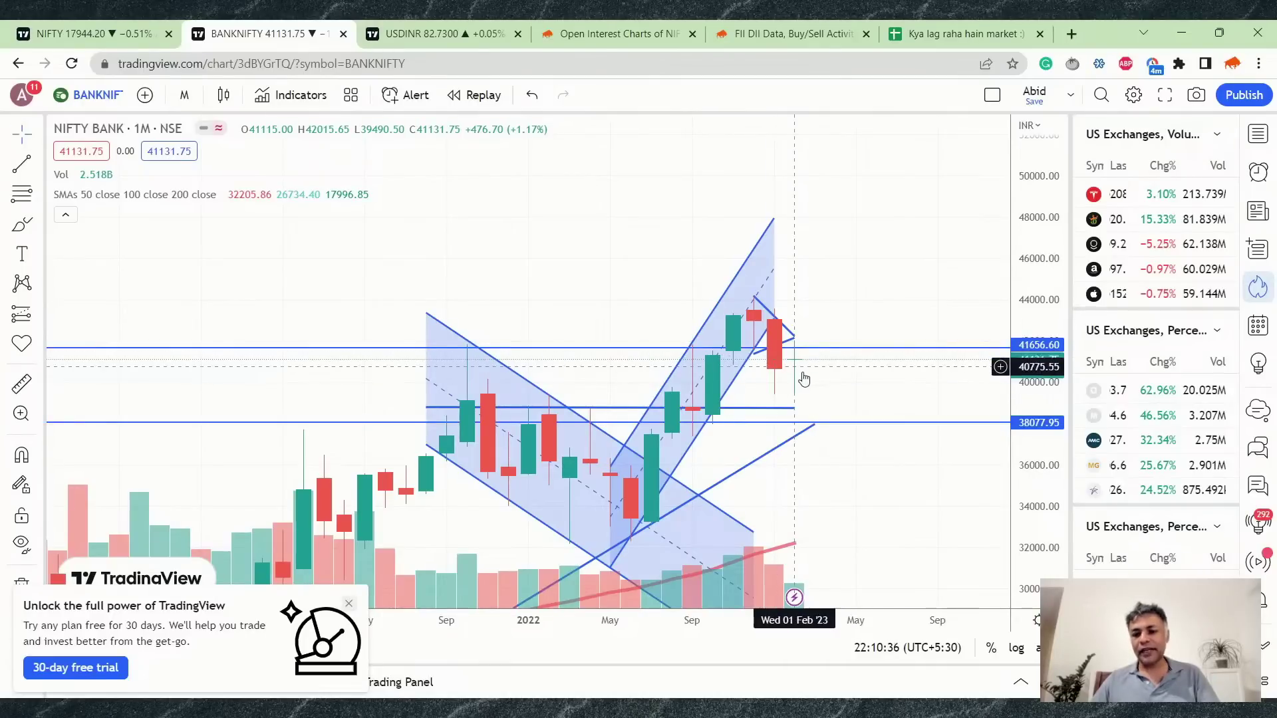
{"action": "left_click", "coordinate": [97, 32]}
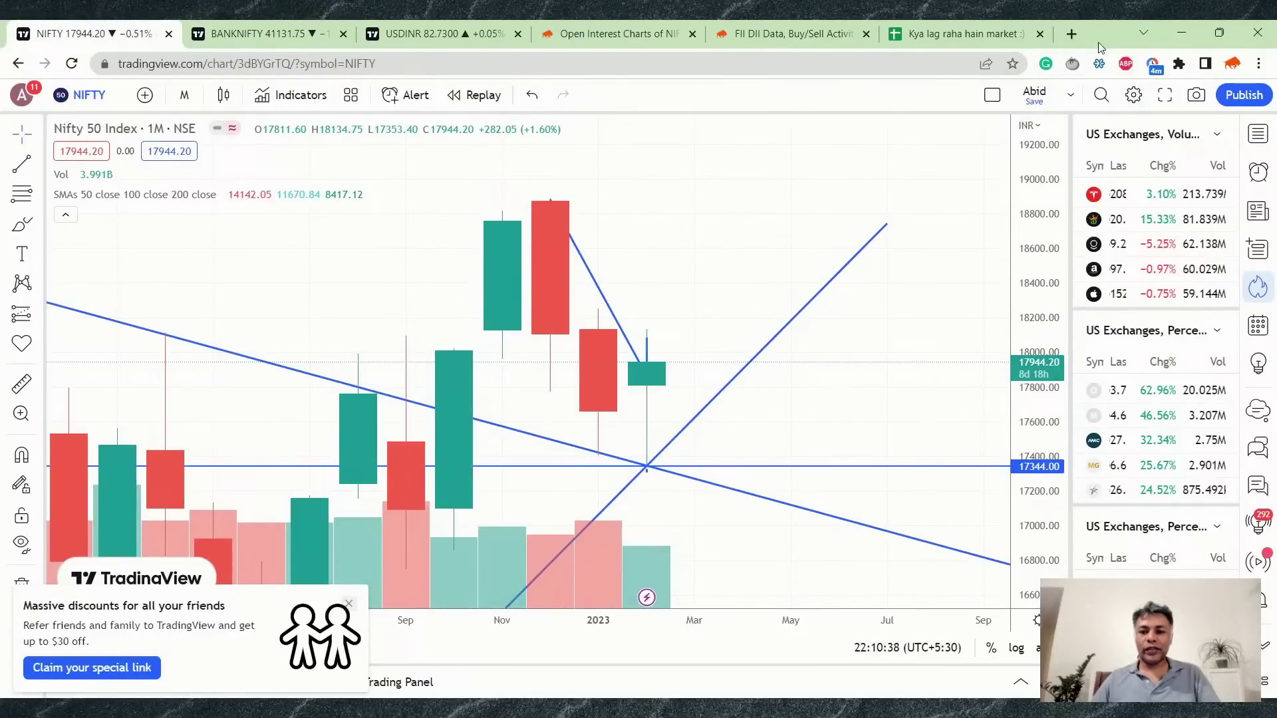
Enter 'Mixed signals. If 17900 holds, we are still bullish' in the Verdict cell B9.
{"action": "left_click", "coordinate": [956, 32]}
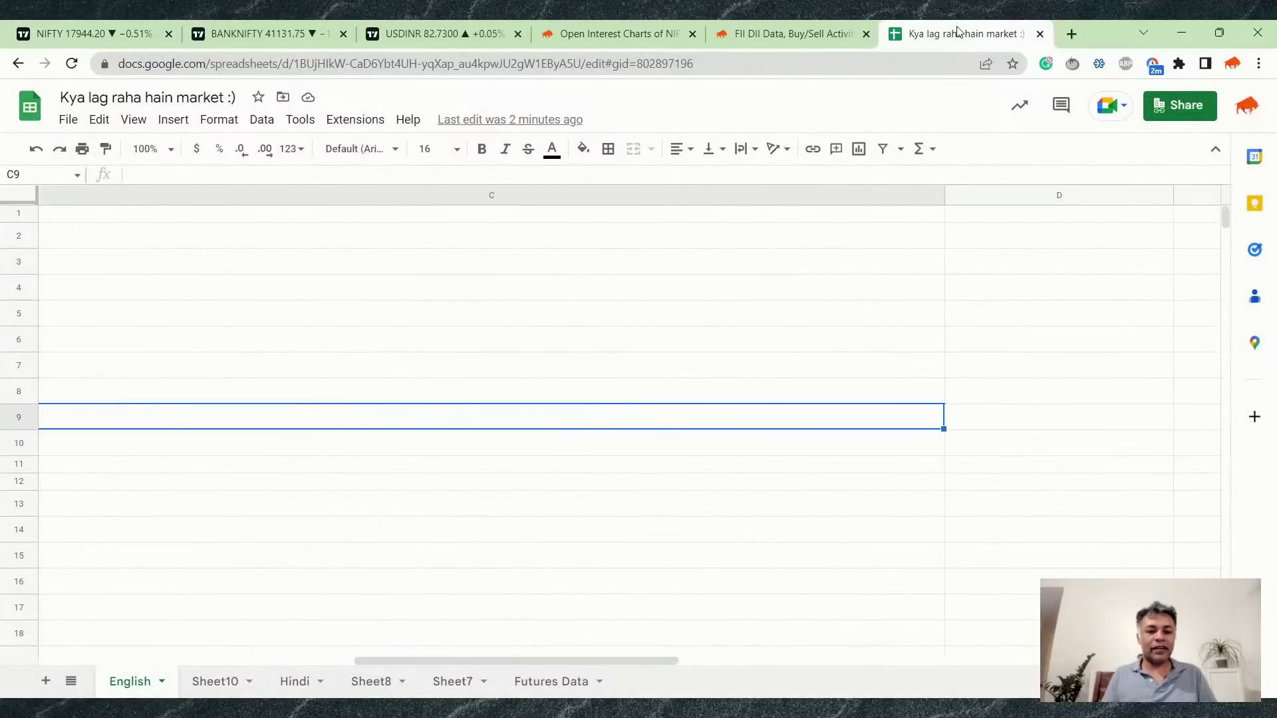
{"action": "key", "text": "Right"}
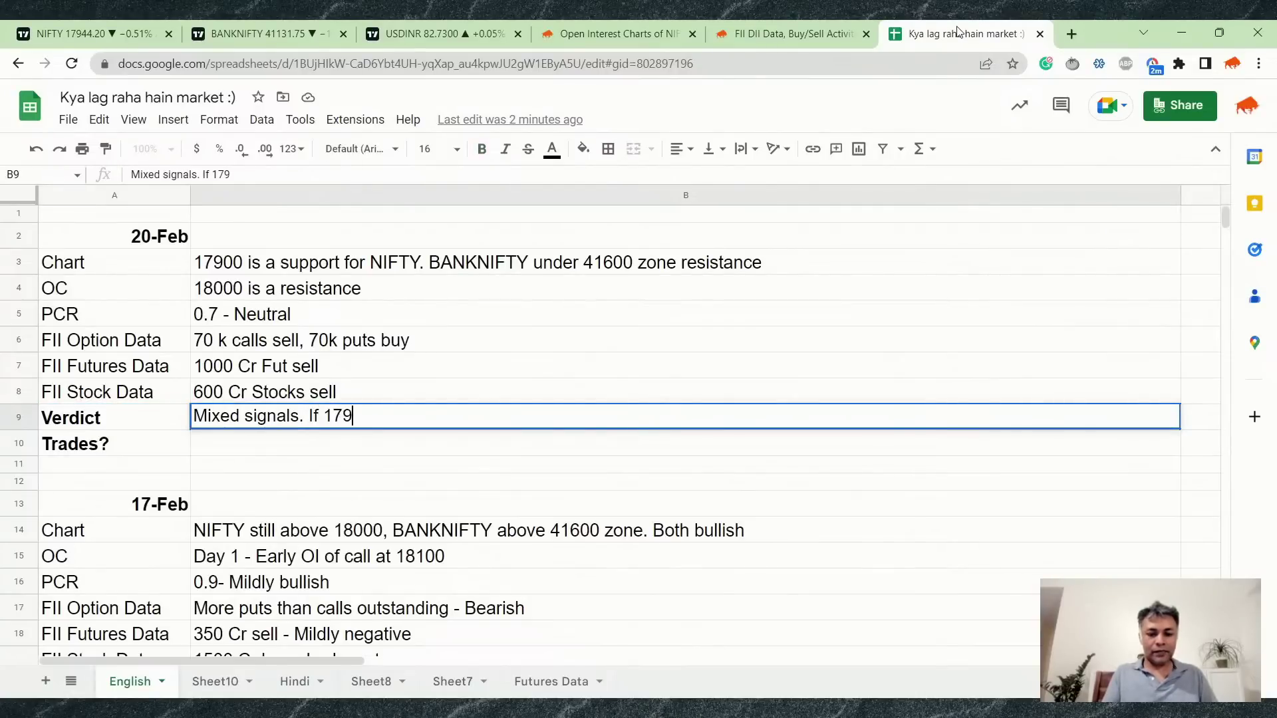
{"action": "type", "text": "holds, we are still"}
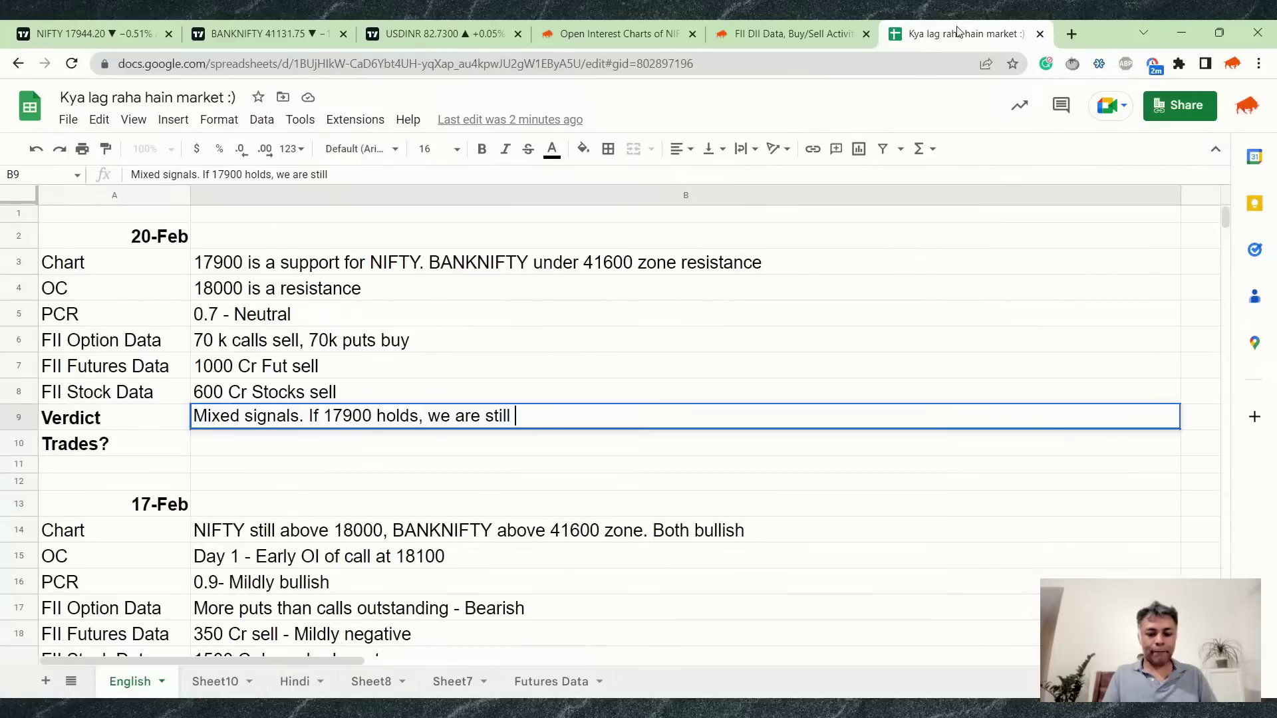
{"action": "type", "text": " bullish"}
{"action": "key", "text": "Return"}
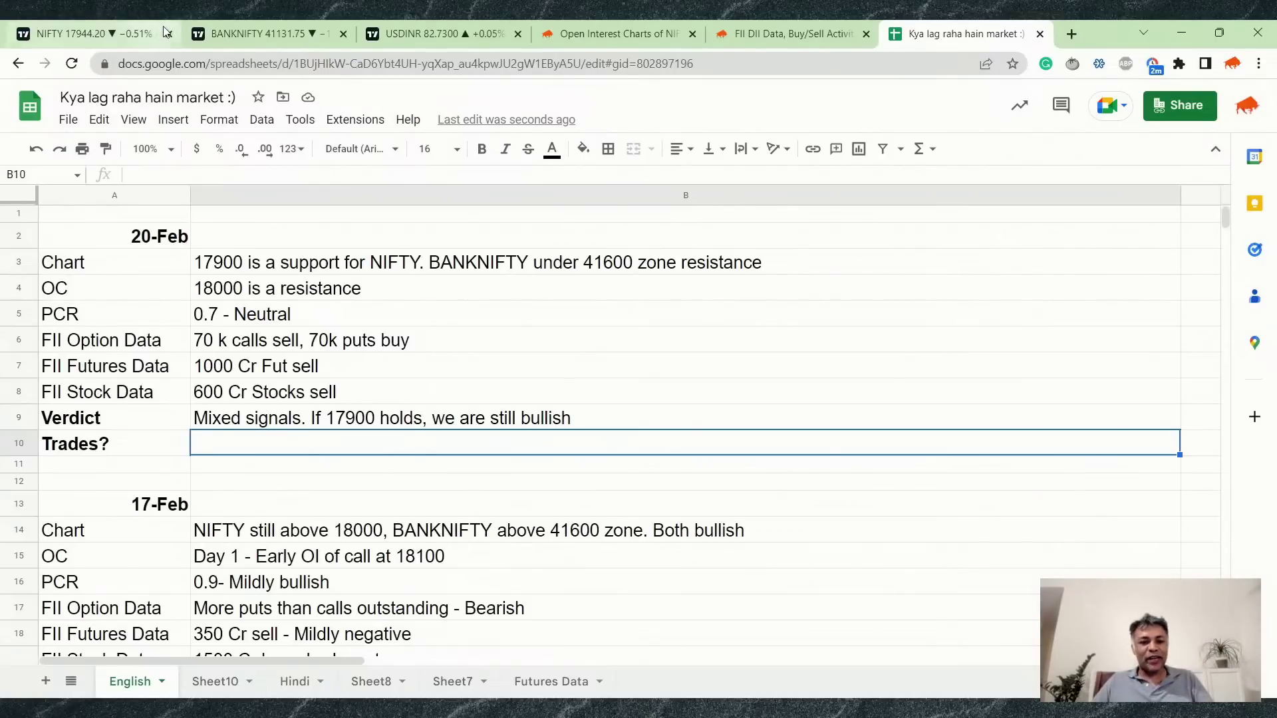
Load youtube.com in a new browser tab.
{"action": "left_click", "coordinate": [1082, 35]}
{"action": "type", "text": "youtube.com"}
{"action": "key", "text": "Return"}
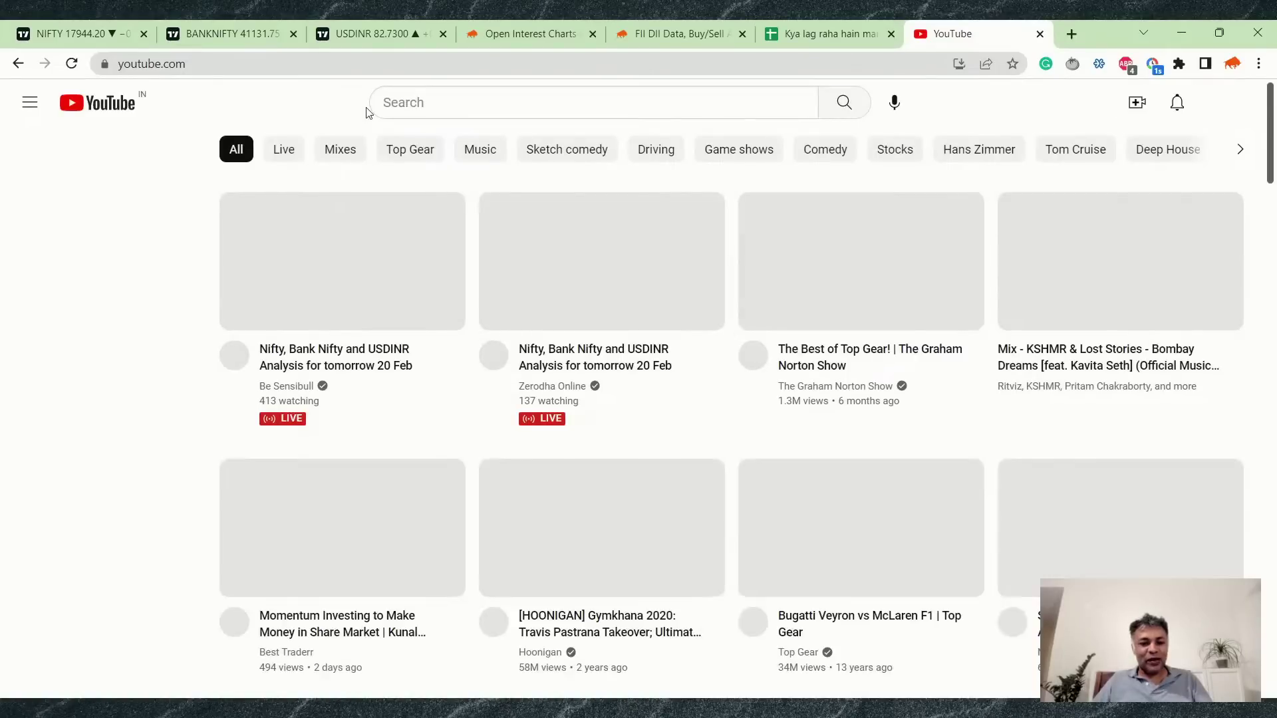
Search YouTube for 'sensibull hindi' and browse the results.
{"action": "left_click", "coordinate": [467, 106]}
{"action": "type", "text": "sensibull"}
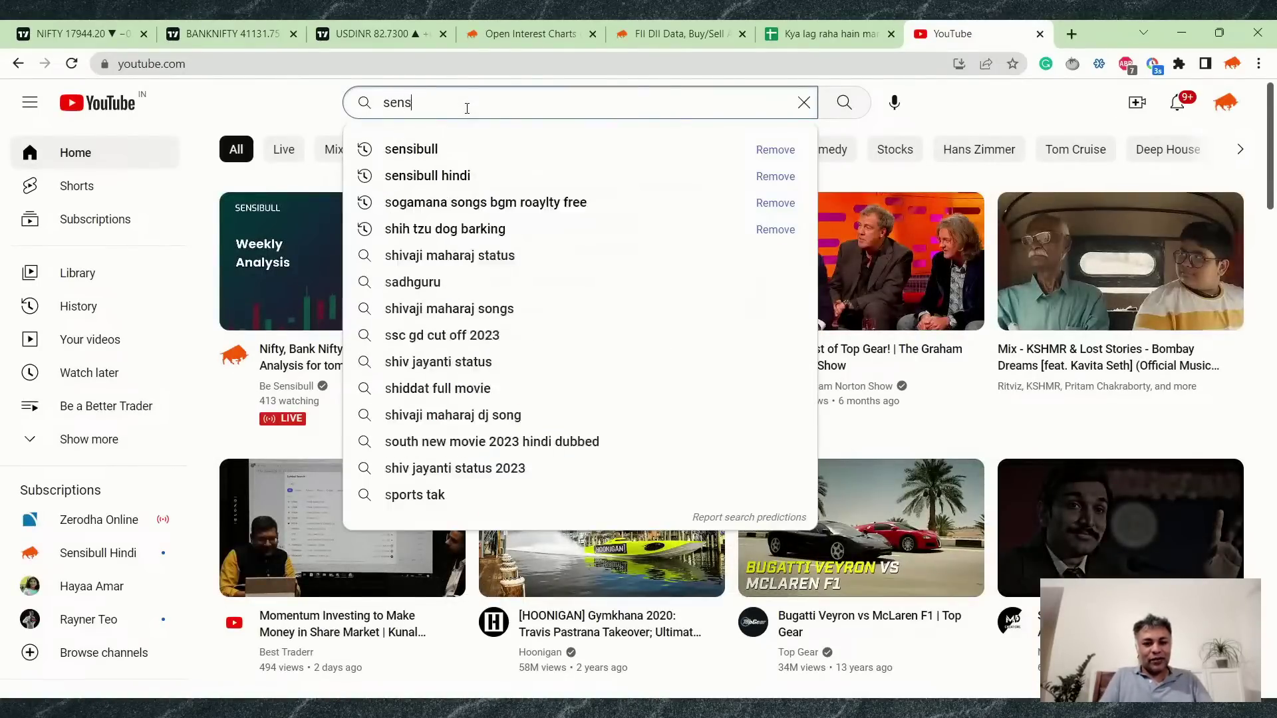
{"action": "type", "text": " hindi"}
{"action": "key", "text": "Return"}
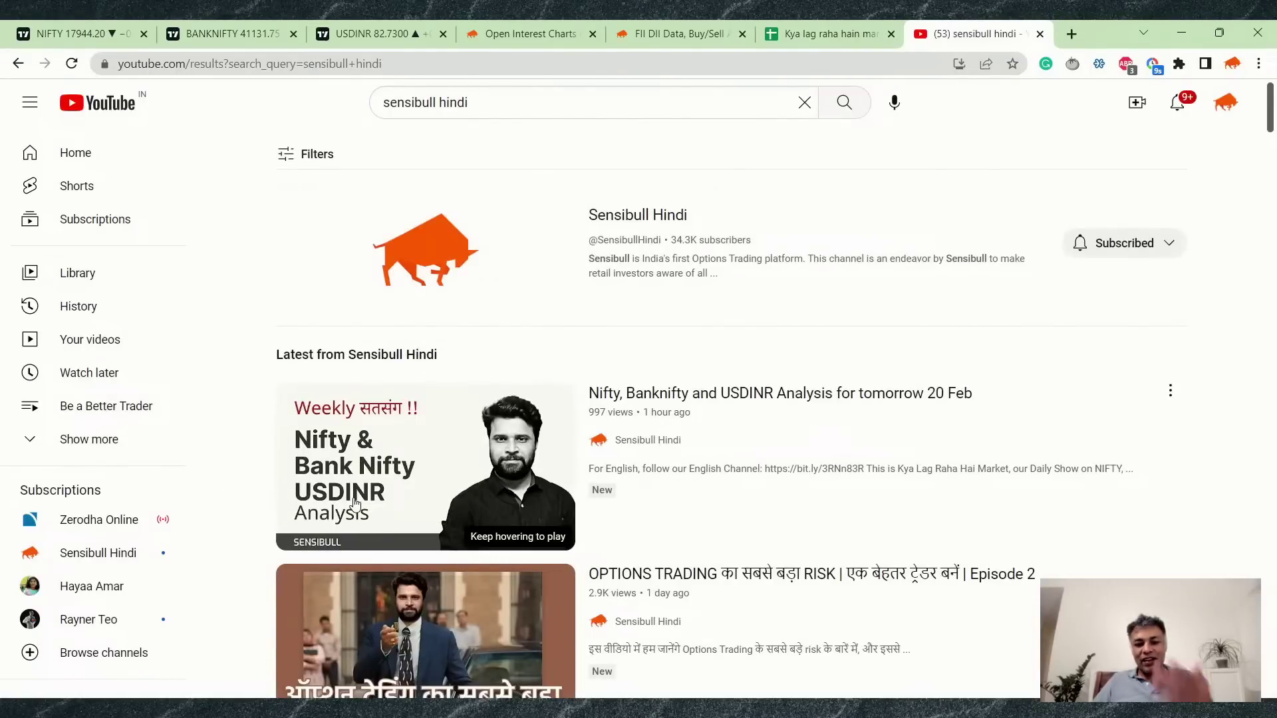
{"action": "scroll", "coordinate": [356, 503], "scroll_direction": "down", "scroll_amount": 2}
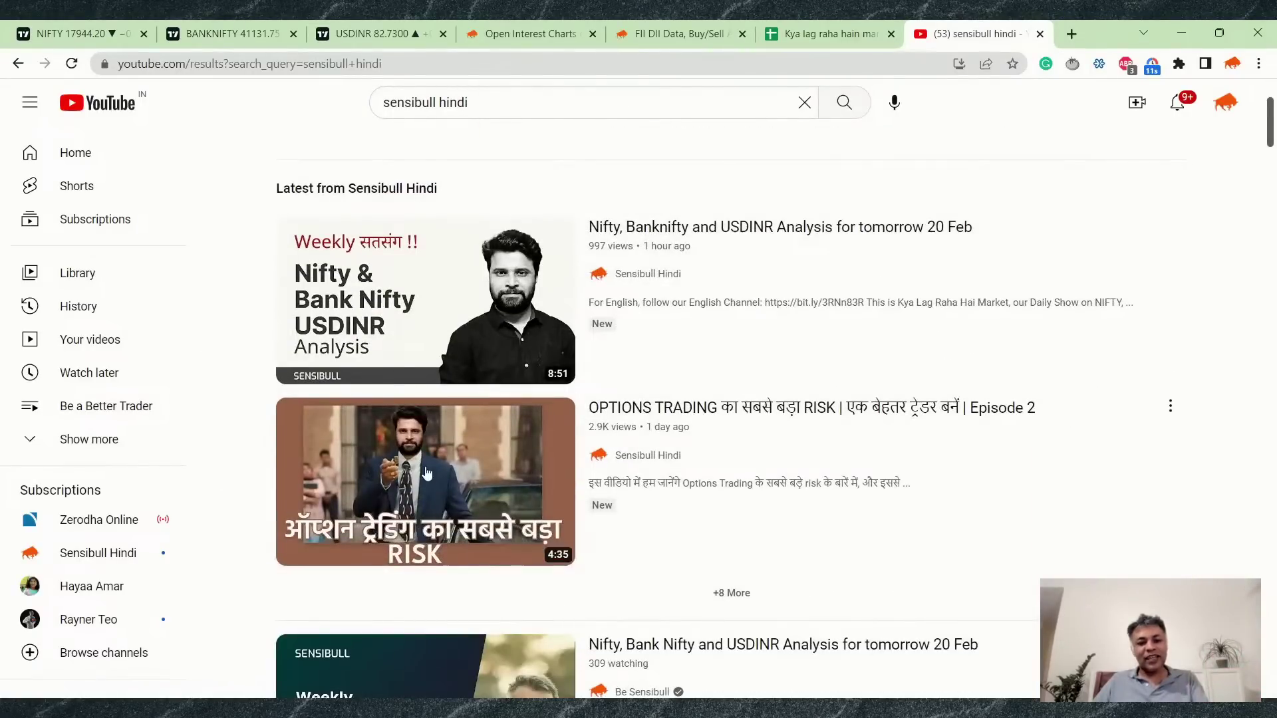
{"action": "scroll", "coordinate": [432, 474], "scroll_direction": "down", "scroll_amount": 2}
{"action": "scroll", "coordinate": [439, 475], "scroll_direction": "up", "scroll_amount": 5}
{"action": "left_click", "coordinate": [634, 216]}
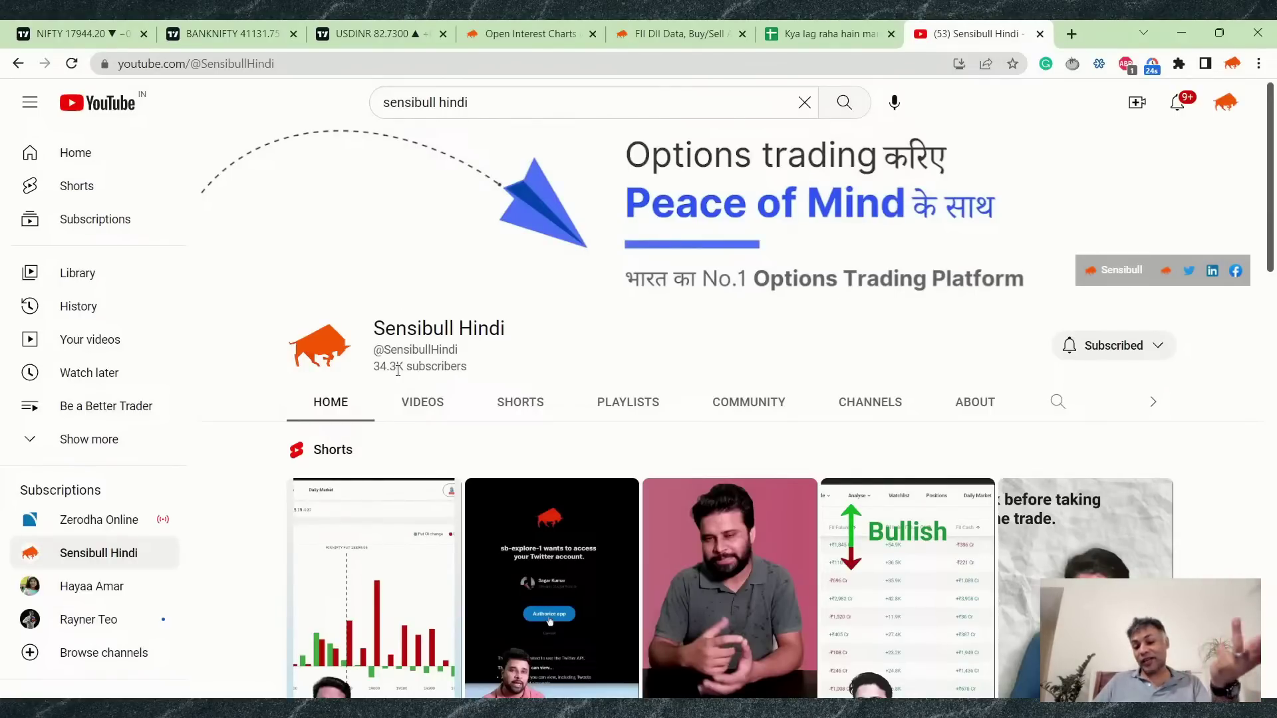
{"action": "scroll", "coordinate": [398, 371], "scroll_direction": "down", "scroll_amount": 3}
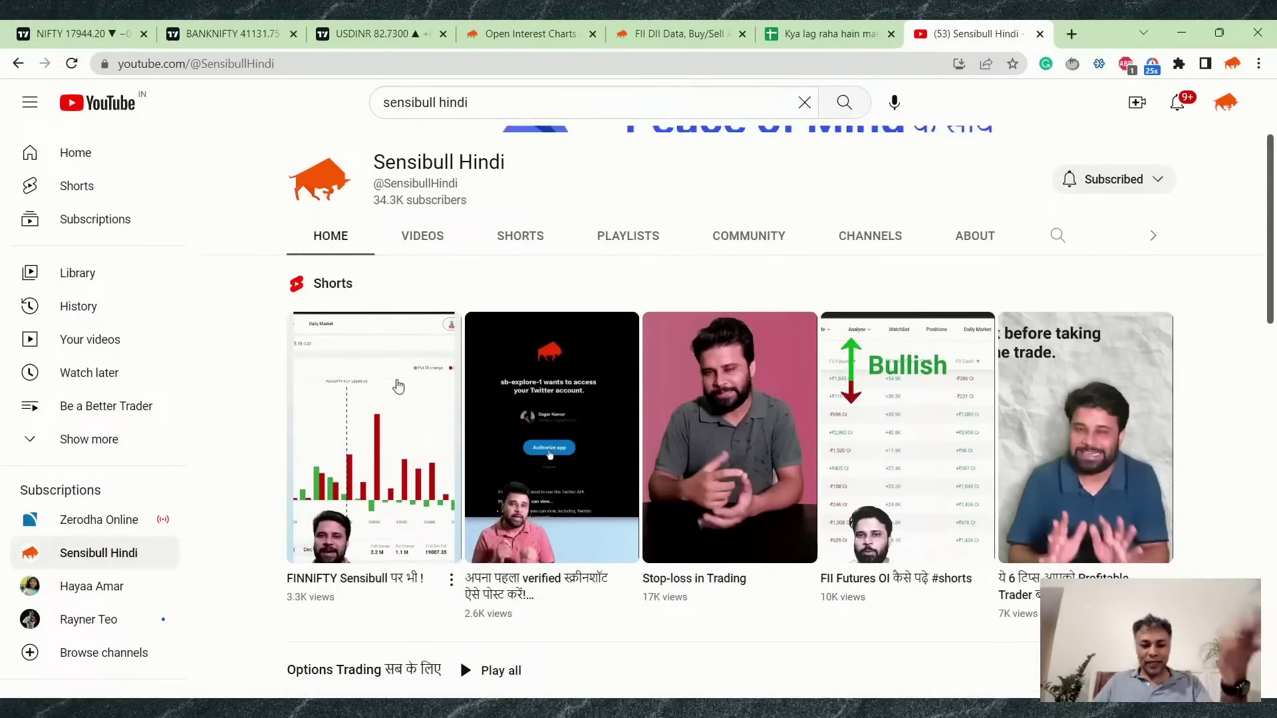
{"action": "scroll", "coordinate": [398, 388], "scroll_direction": "down", "scroll_amount": 6}
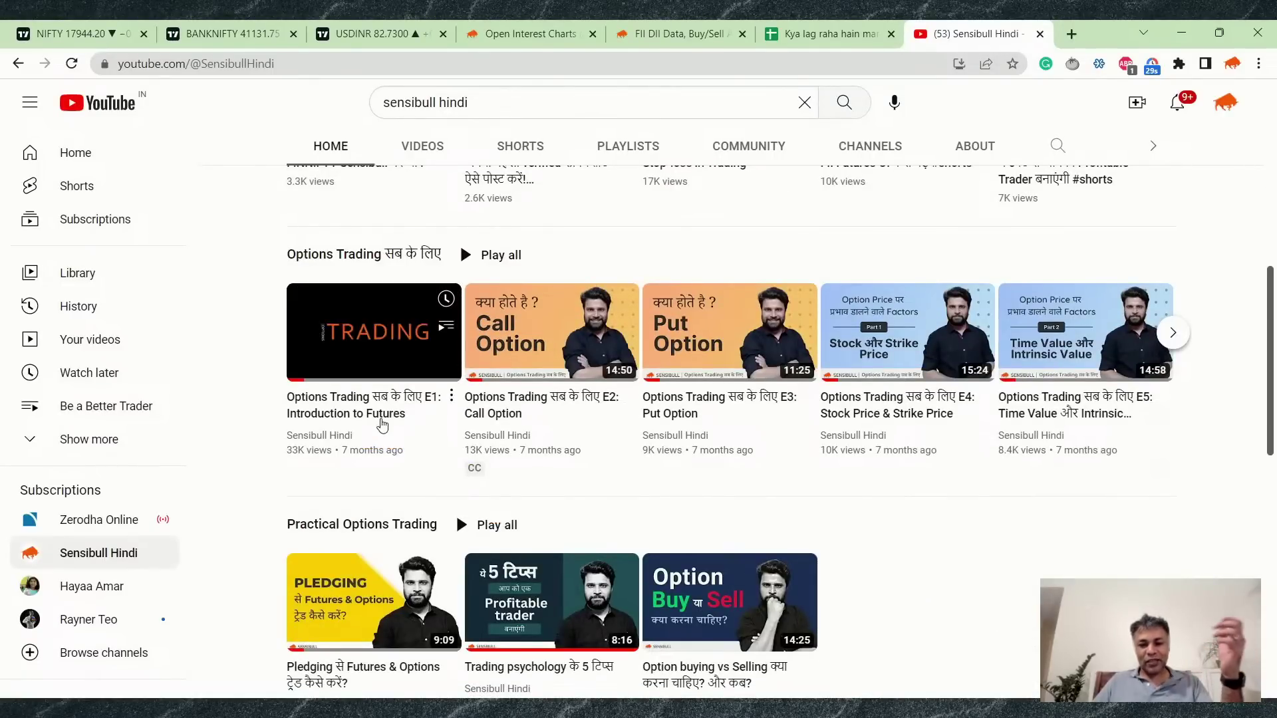
{"action": "scroll", "coordinate": [382, 424], "scroll_direction": "down", "scroll_amount": 3}
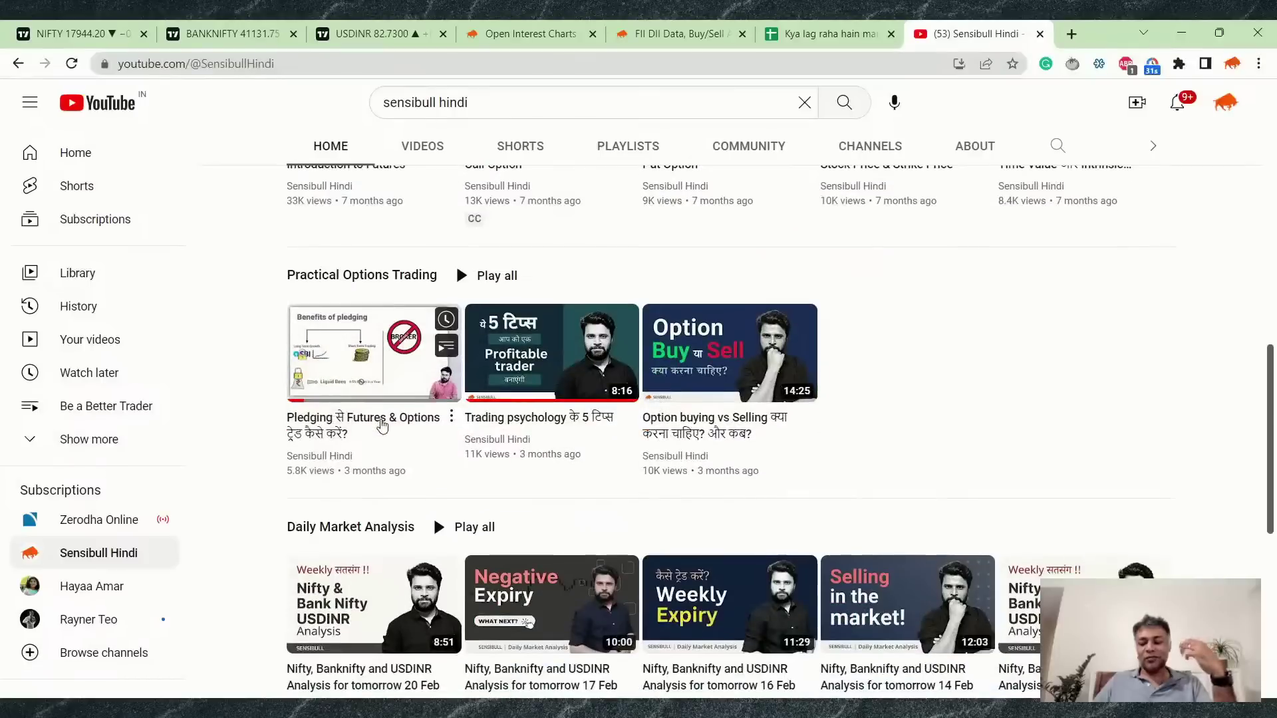
{"action": "scroll", "coordinate": [382, 424], "scroll_direction": "down", "scroll_amount": 2}
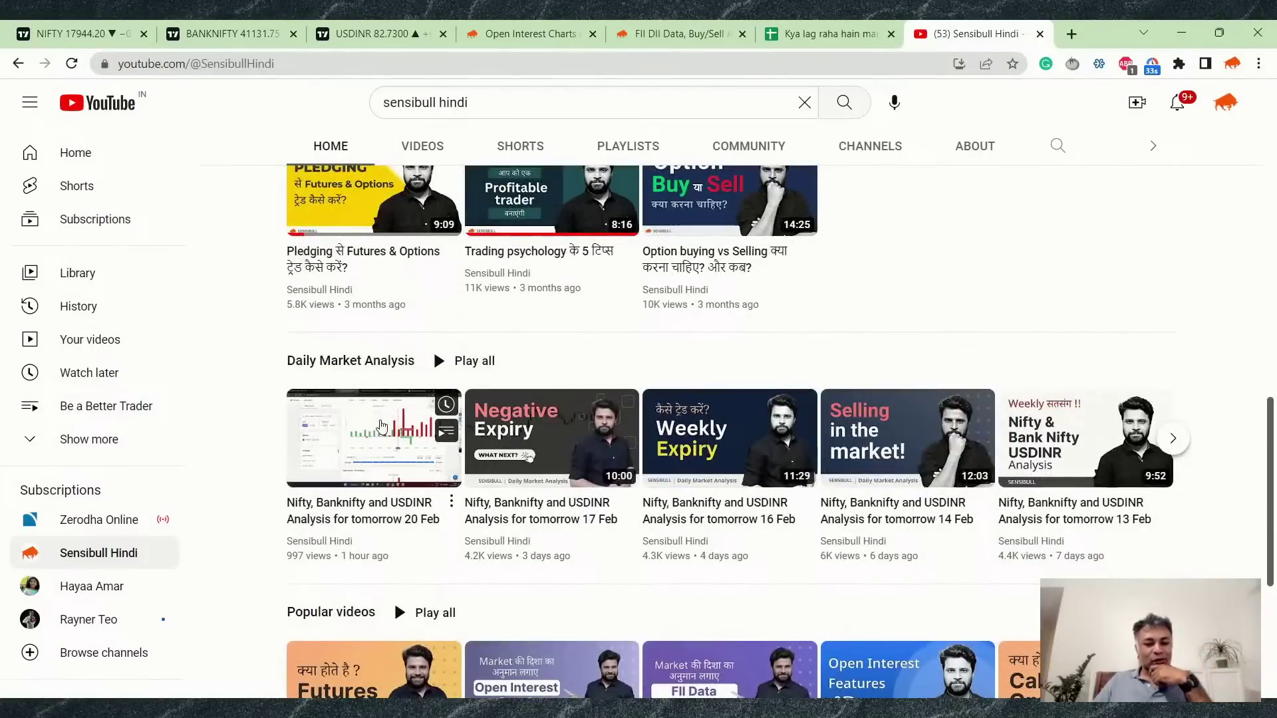
{"action": "scroll", "coordinate": [382, 425], "scroll_direction": "up", "scroll_amount": 10}
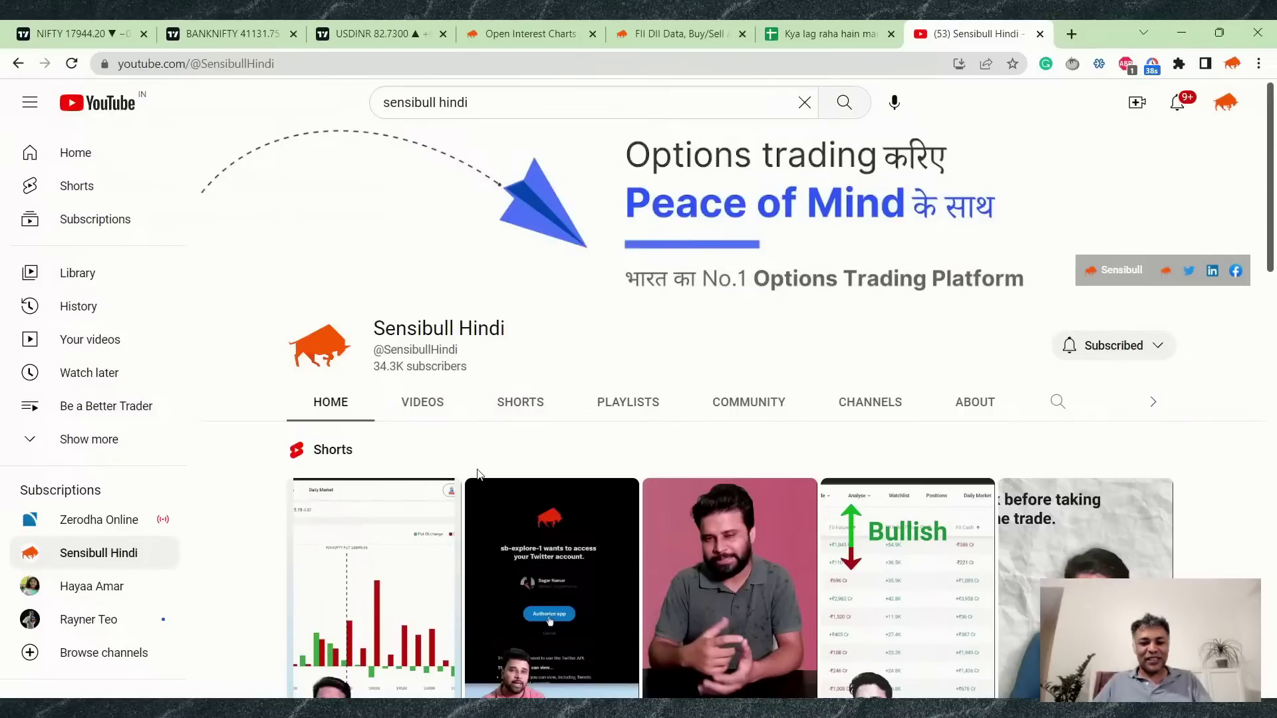
Return to the 'Kya lag raha hain market' spreadsheet tab.
{"action": "left_click", "coordinate": [805, 31]}
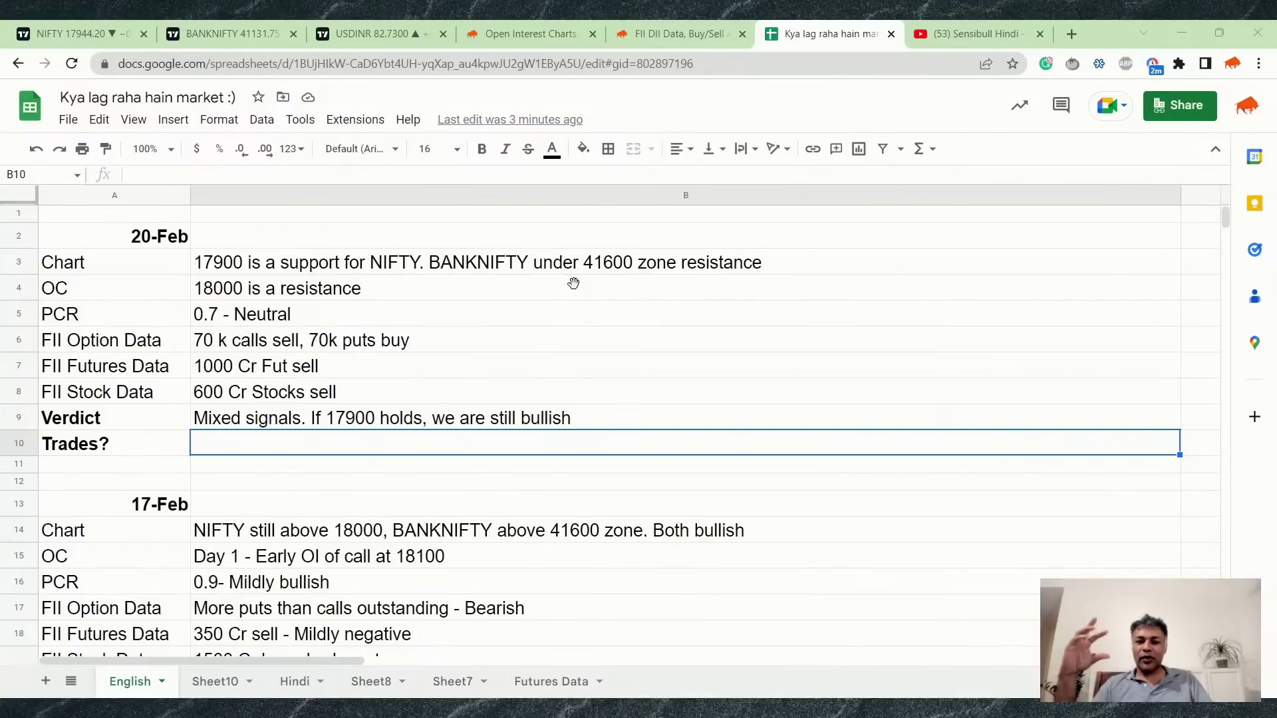
Go to Sensibull's option Strategy Builder.
{"action": "left_click", "coordinate": [652, 39]}
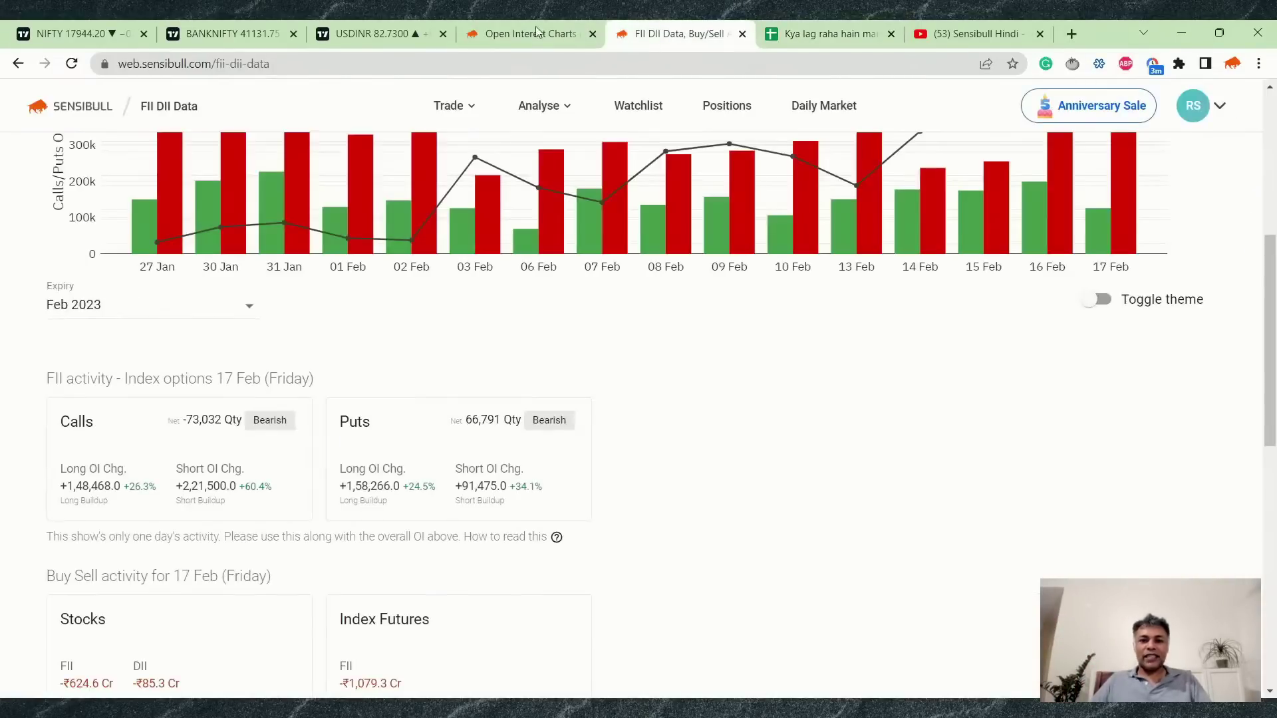
{"action": "left_click", "coordinate": [524, 29]}
{"action": "mouse_move", "coordinate": [452, 138]}
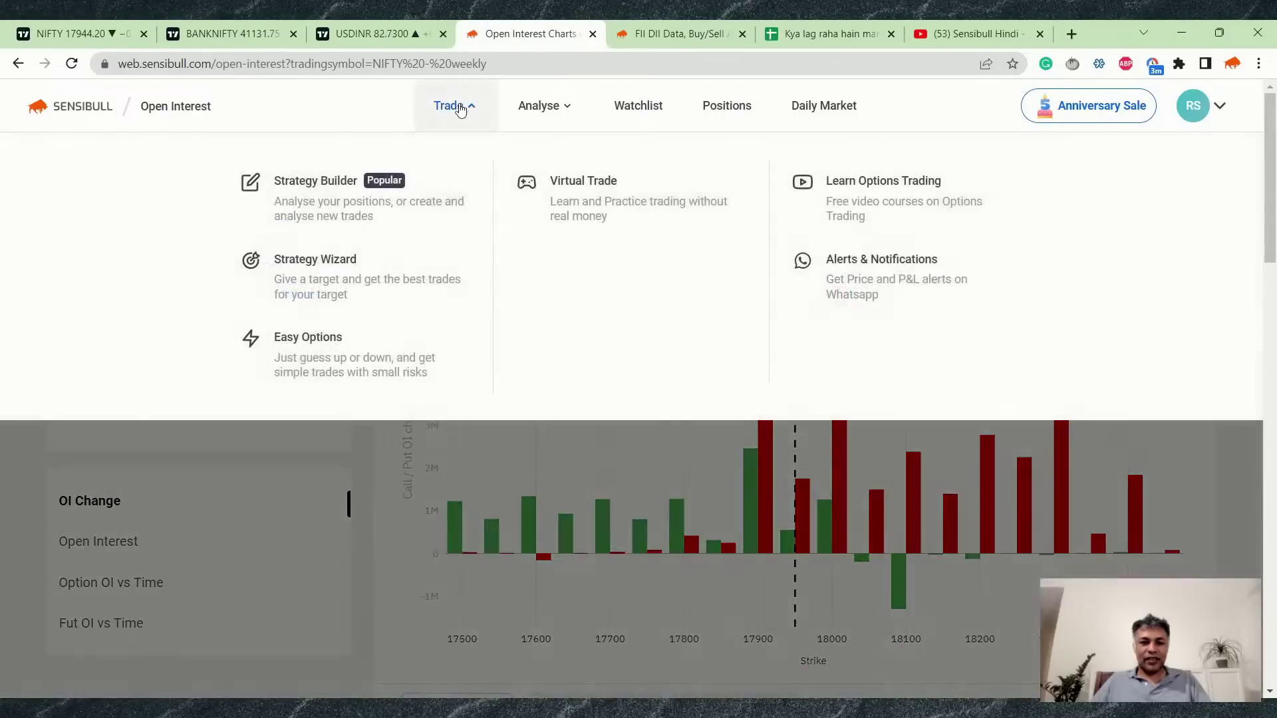
{"action": "left_click", "coordinate": [301, 204]}
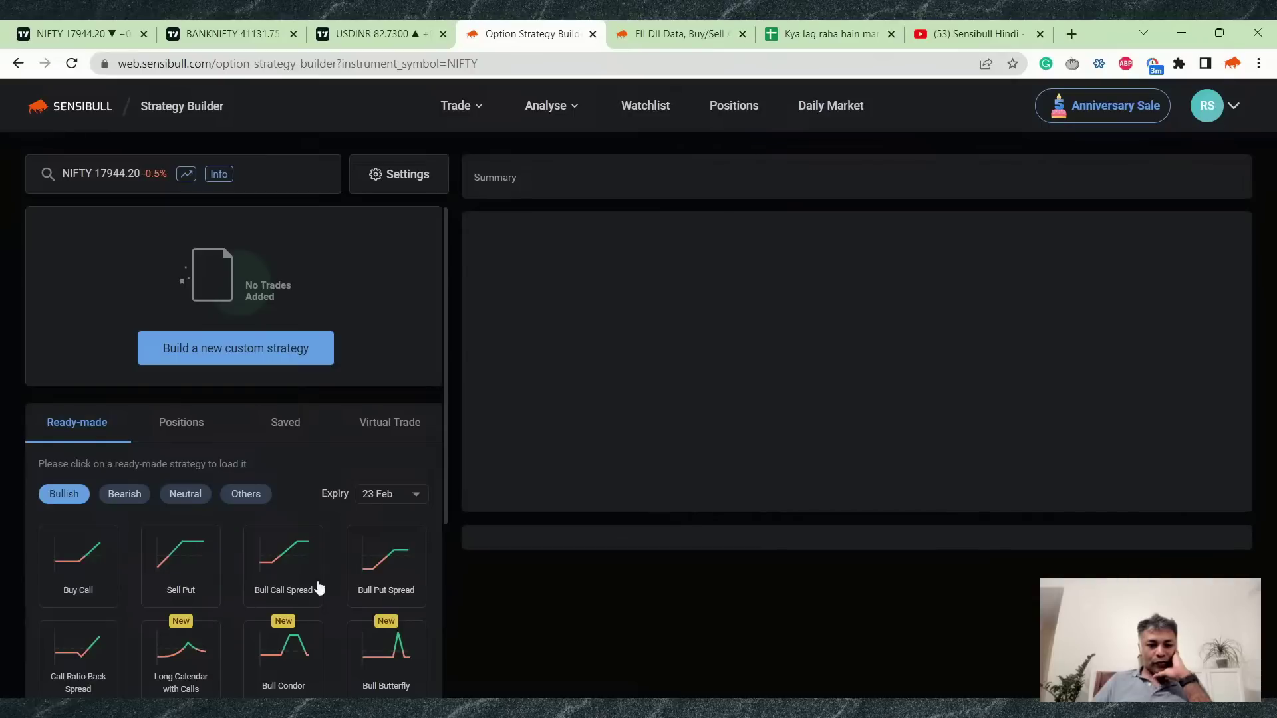
Load a bull put spread, lowering strikes to sell 17900 PE and buy 17700 PE.
{"action": "left_click", "coordinate": [136, 498]}
{"action": "left_click", "coordinate": [74, 499]}
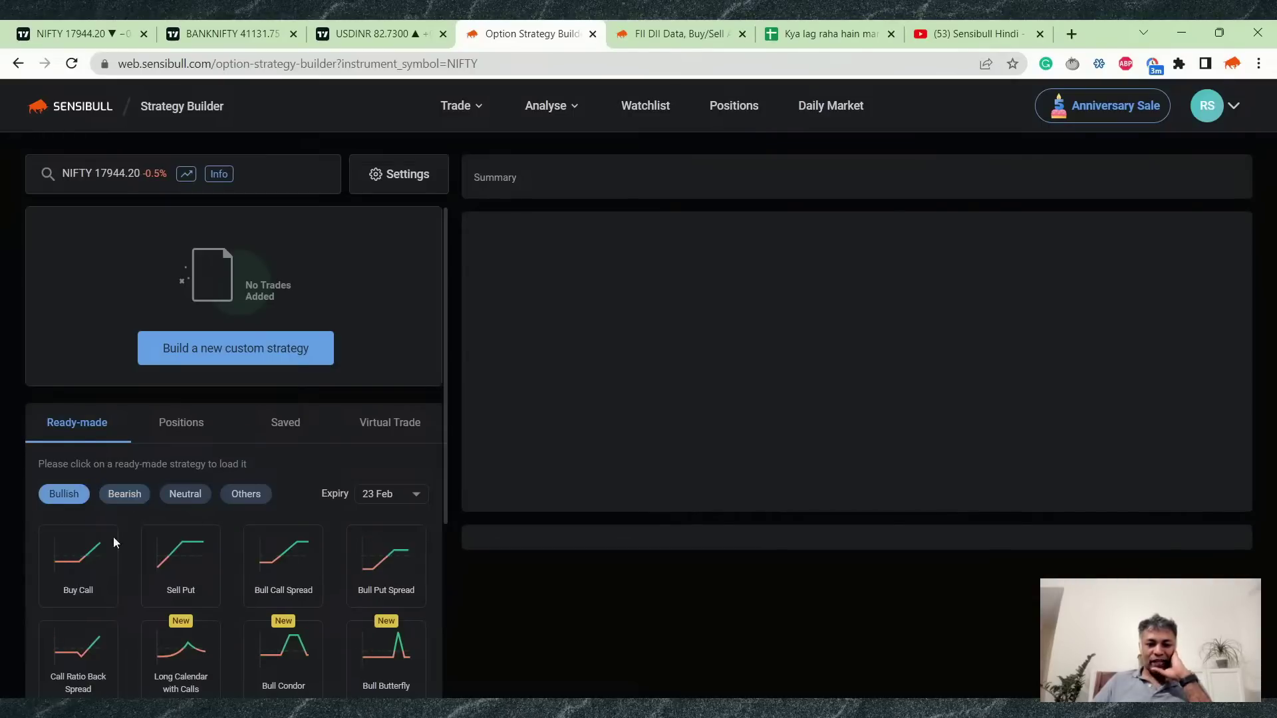
{"action": "left_click", "coordinate": [400, 576]}
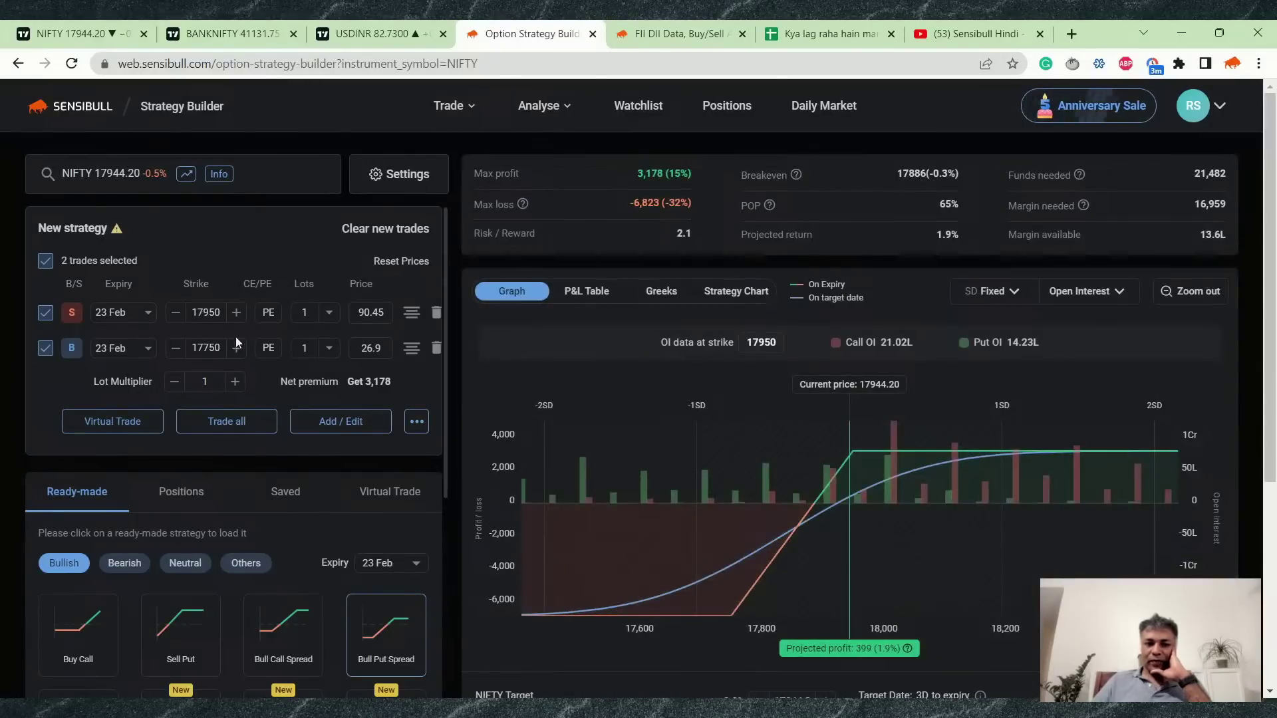
{"action": "left_click", "coordinate": [176, 312]}
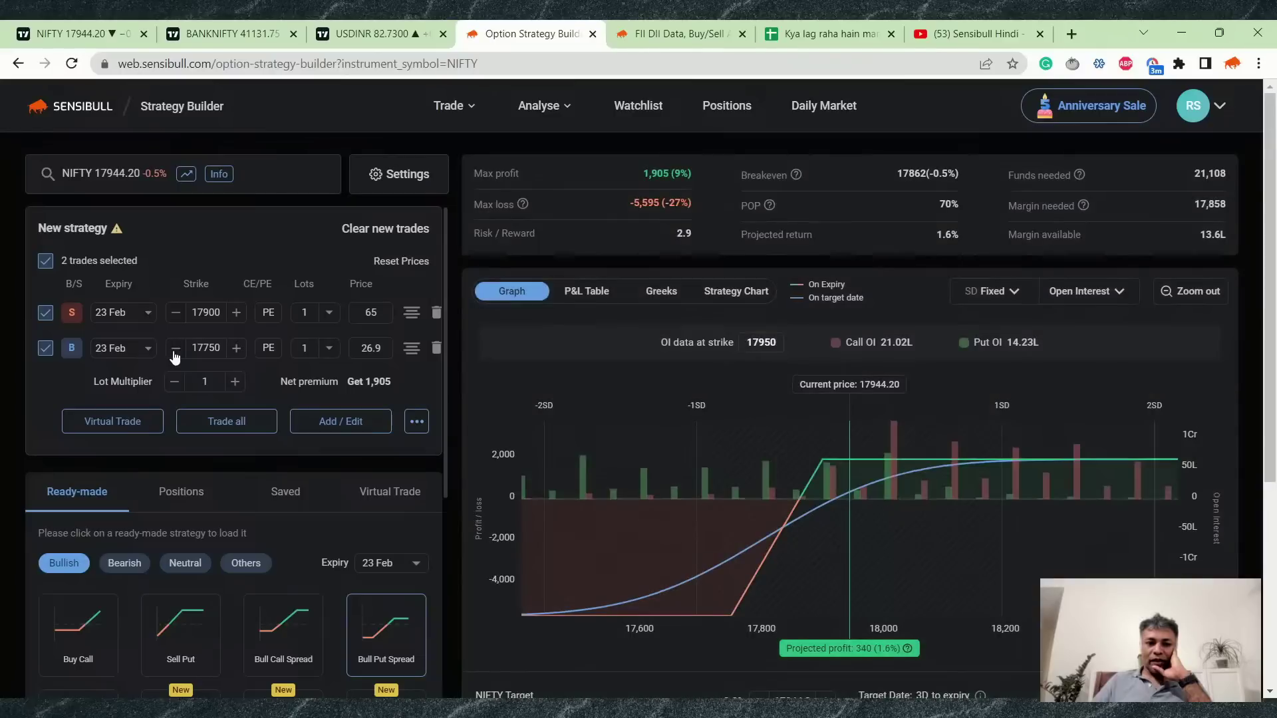
{"action": "left_click", "coordinate": [175, 349]}
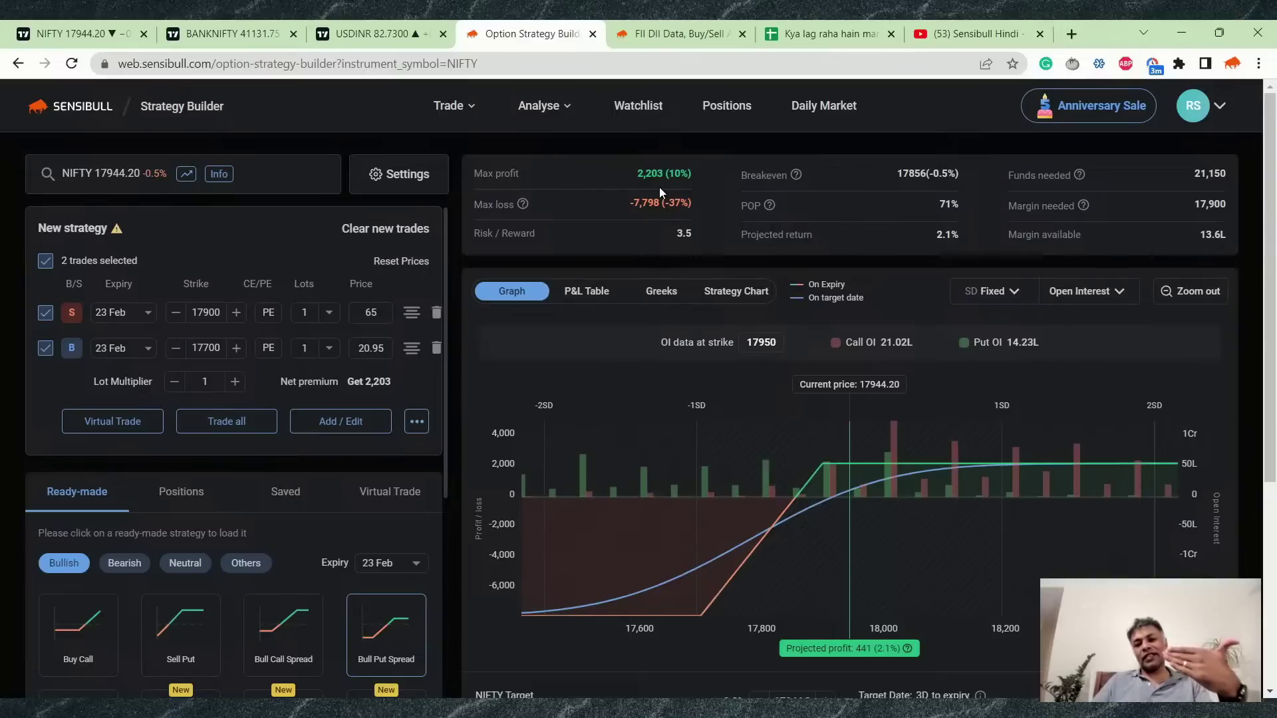
{"action": "left_click_drag", "start_coordinate": [629, 203], "coordinate": [683, 212]}
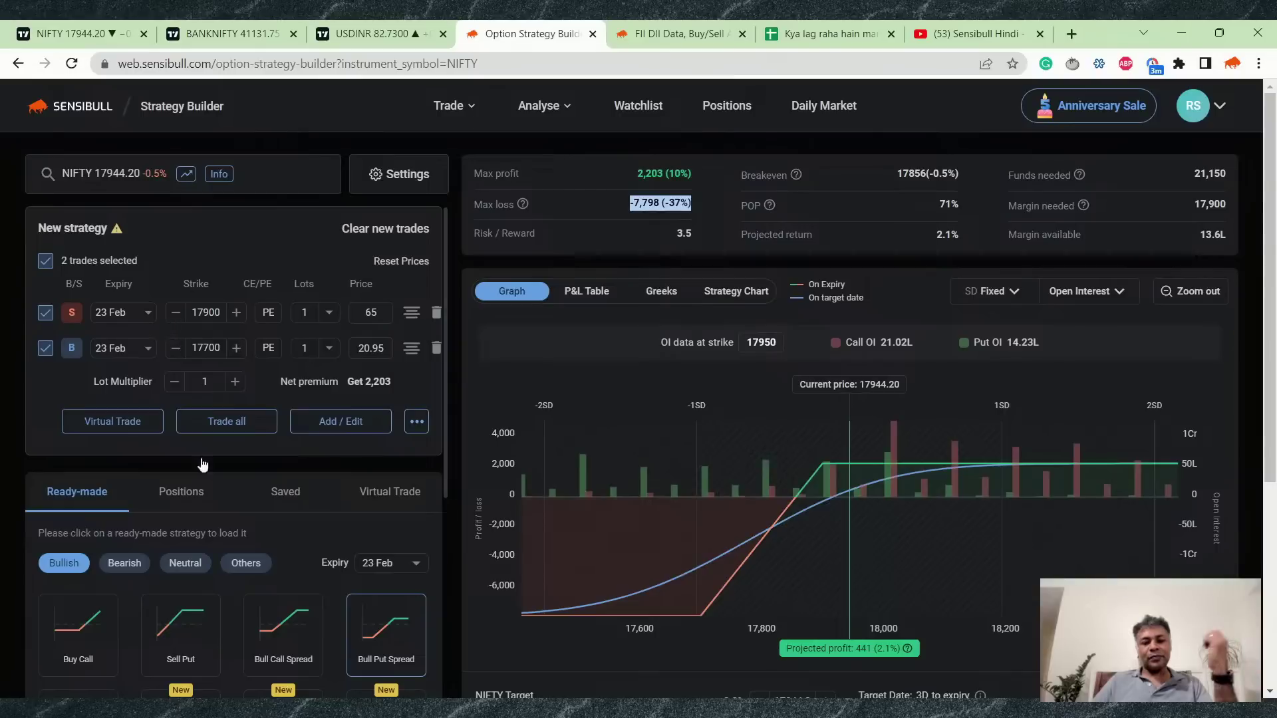
Load the ready-made Bull Call Spread: buy 17950 CE, sell 18150 CE.
{"action": "left_click", "coordinate": [269, 640]}
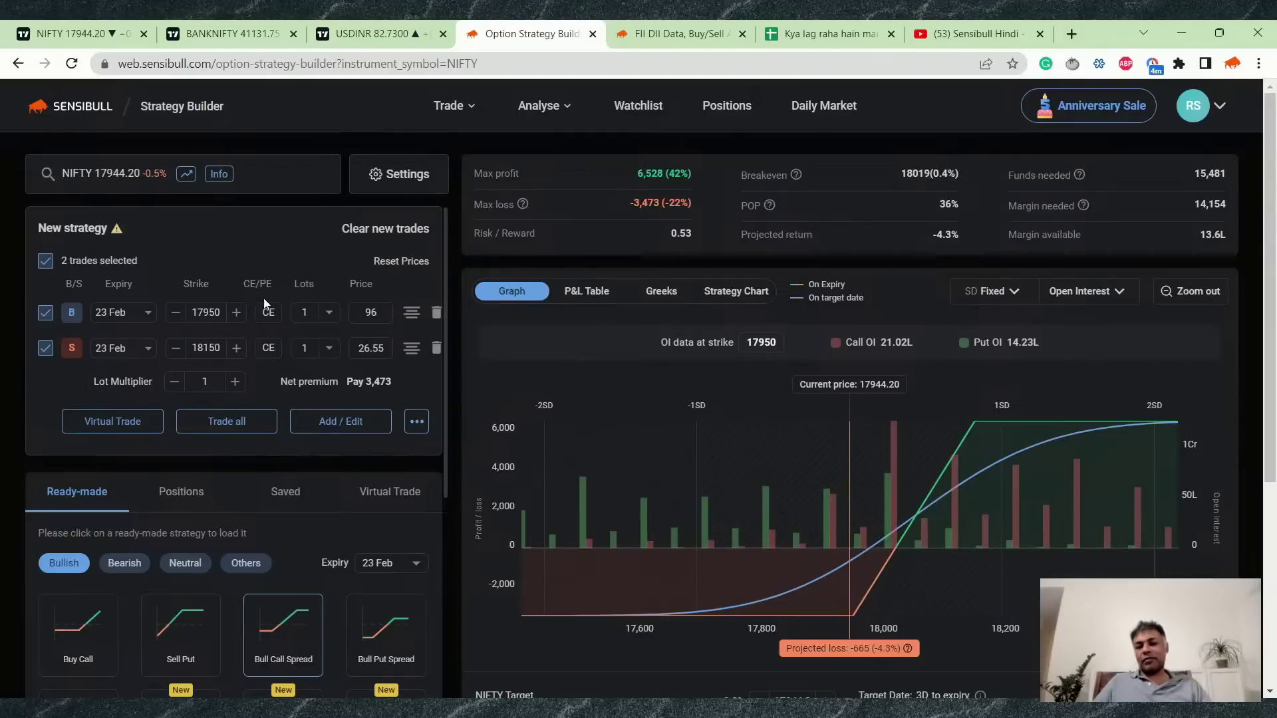
Change both bull call spread legs to the 29 Mar expiry.
{"action": "left_click", "coordinate": [132, 316]}
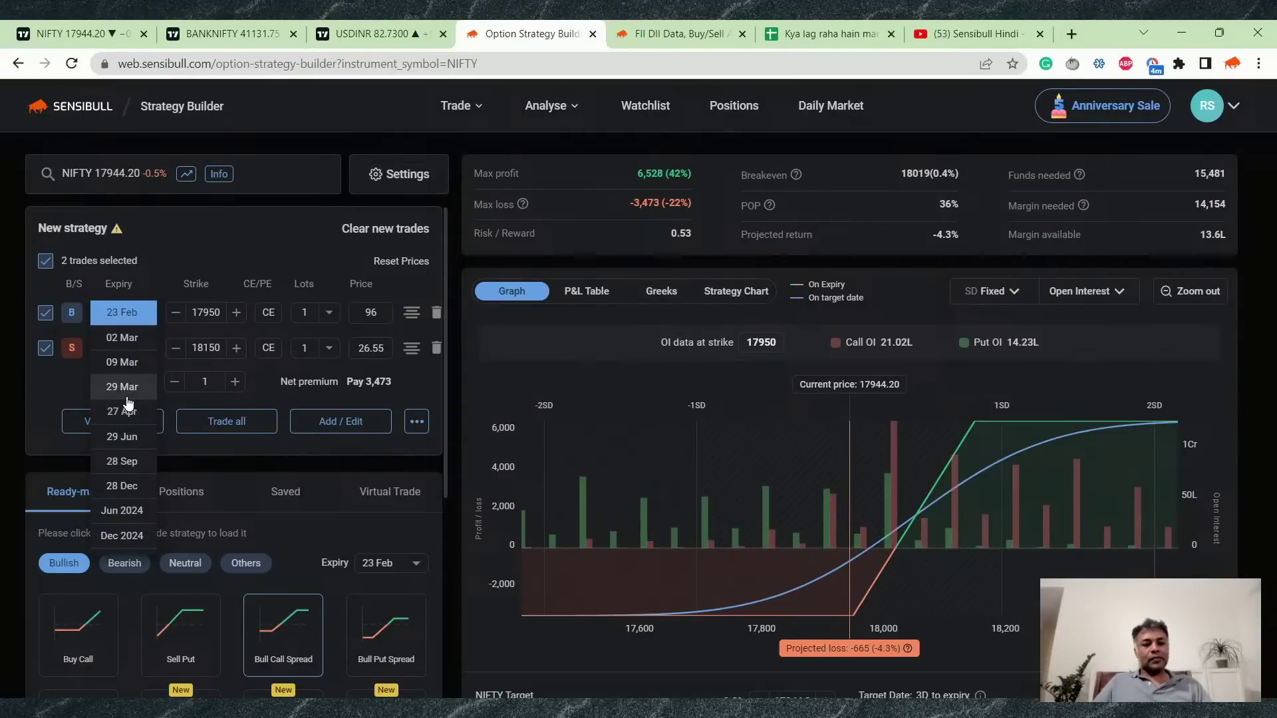
{"action": "left_click", "coordinate": [123, 387]}
{"action": "left_click", "coordinate": [132, 358]}
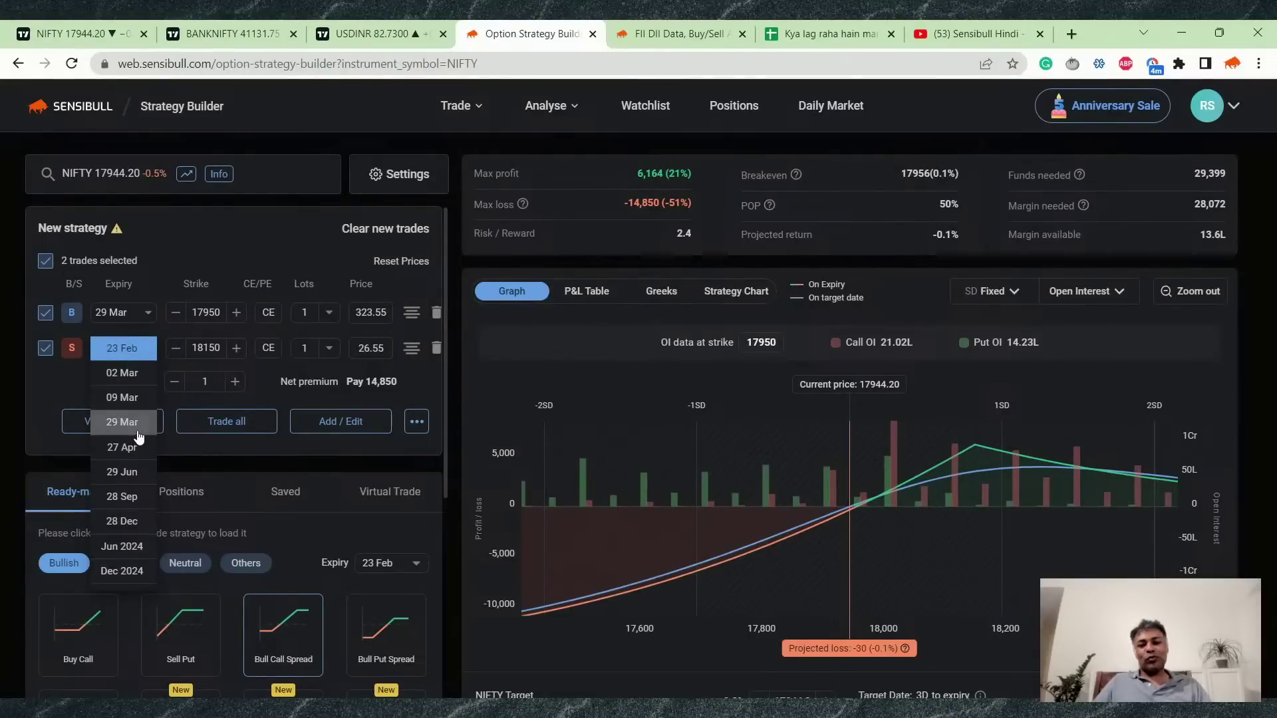
{"action": "left_click", "coordinate": [134, 422]}
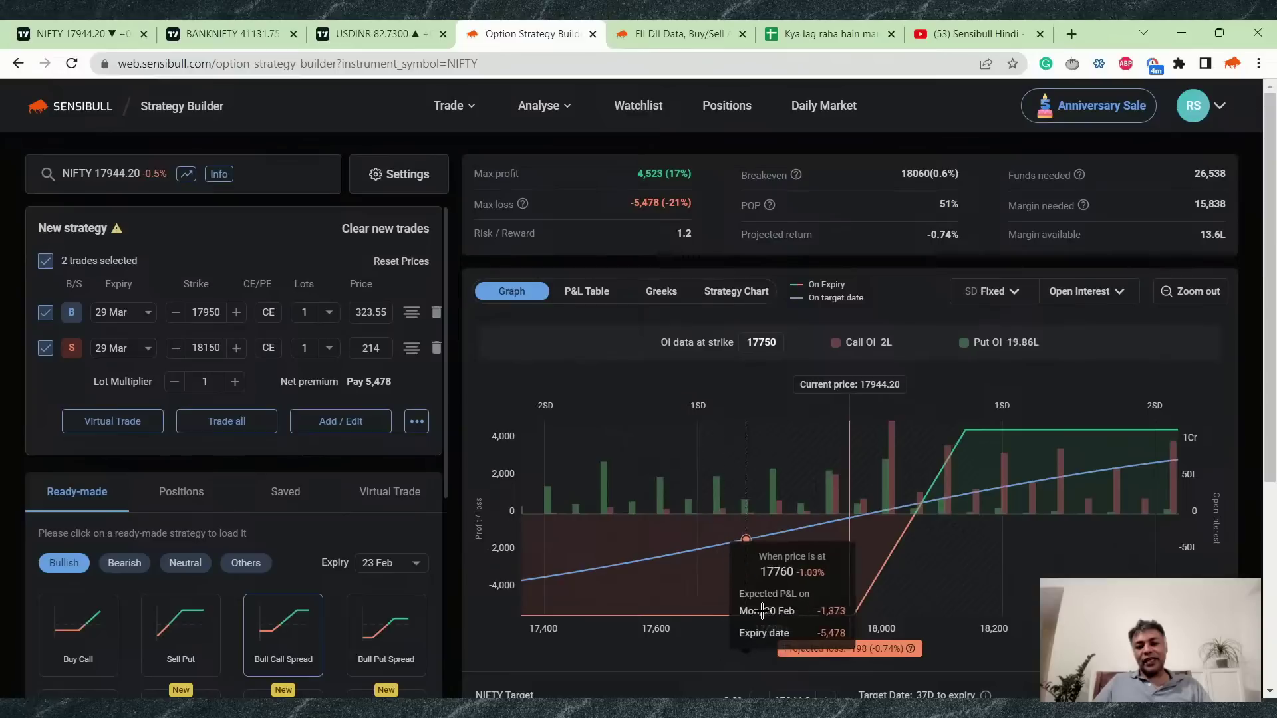
Set the NIFTY target price to 17800.
{"action": "scroll", "coordinate": [867, 575], "scroll_direction": "down", "scroll_amount": 1}
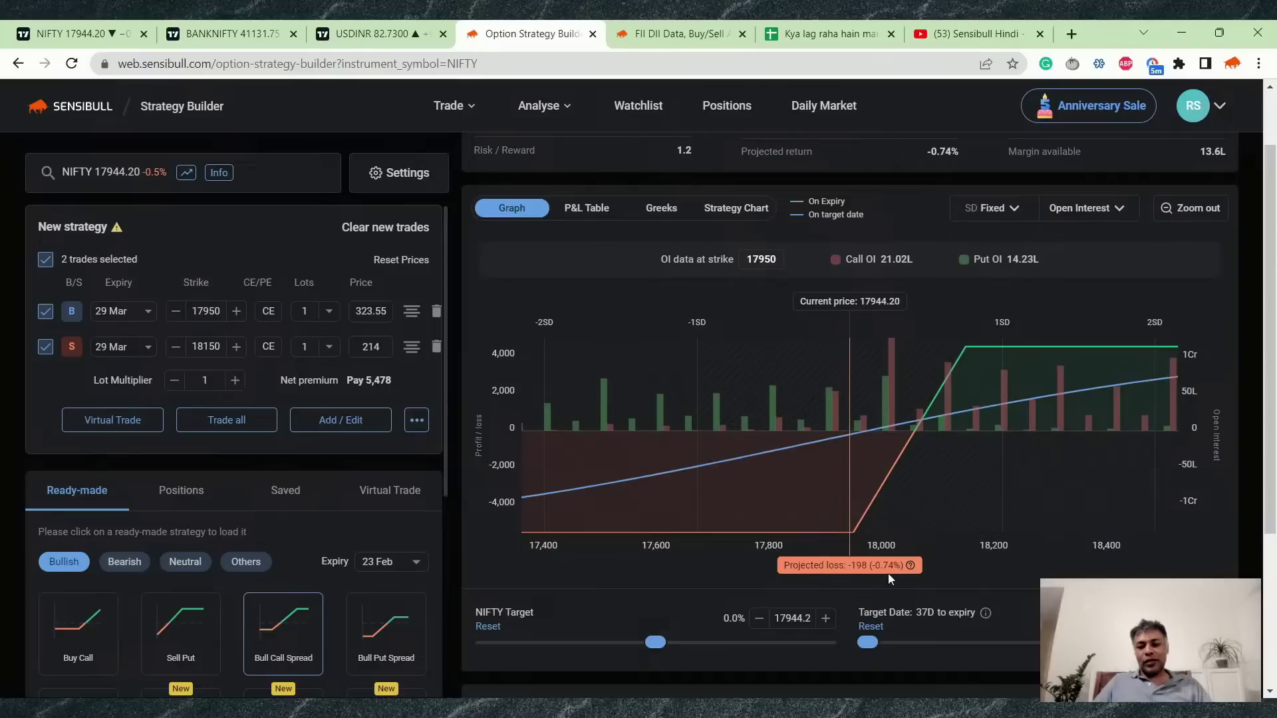
{"action": "left_click", "coordinate": [802, 621]}
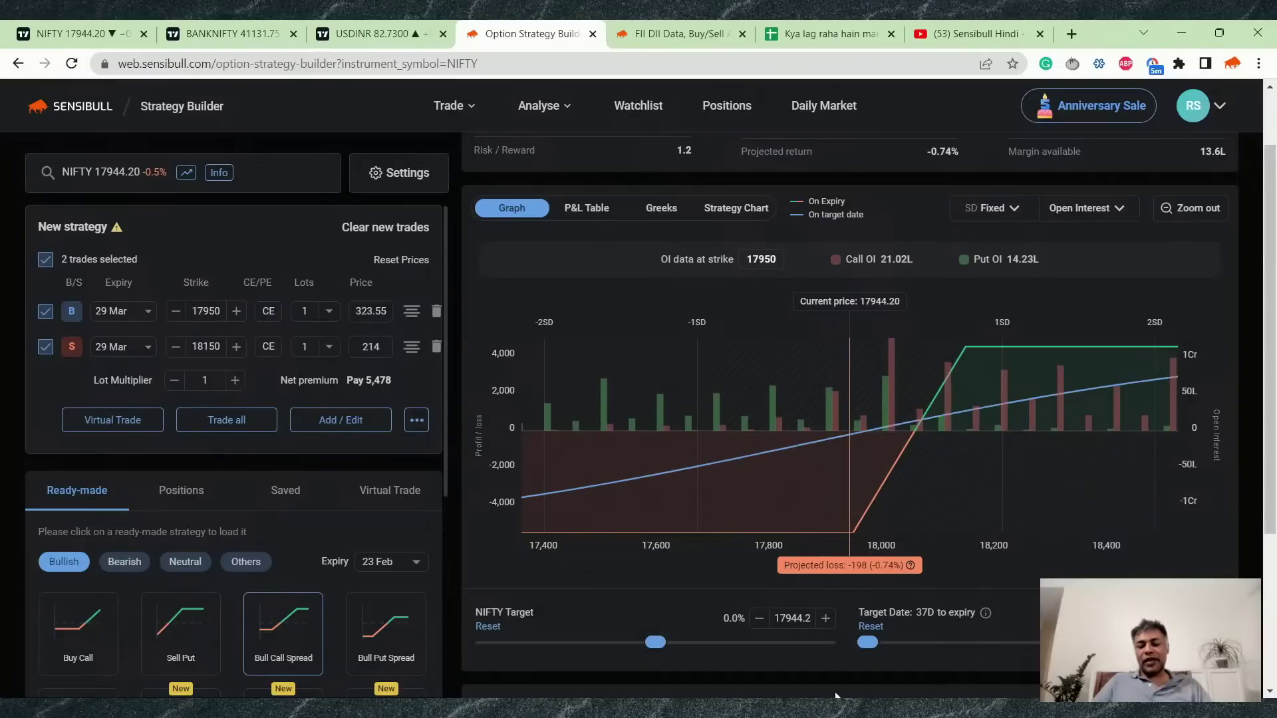
{"action": "key", "text": "shift+End"}
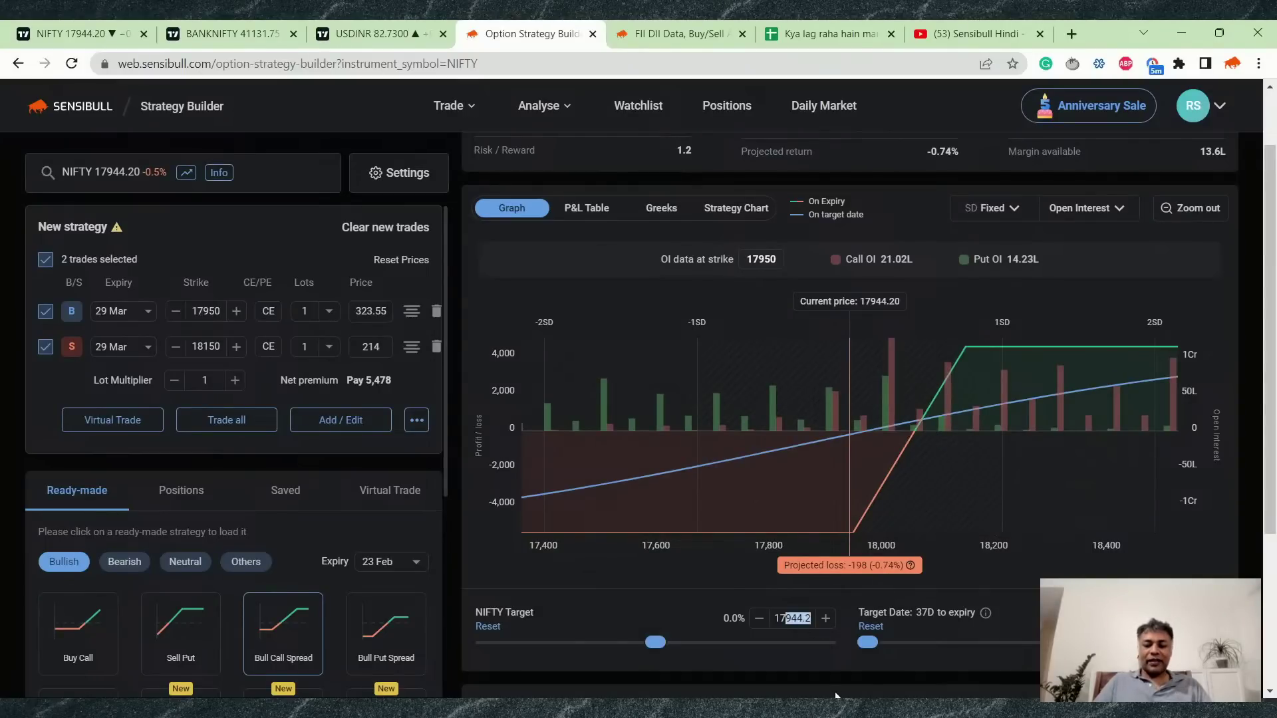
{"action": "type", "text": "800"}
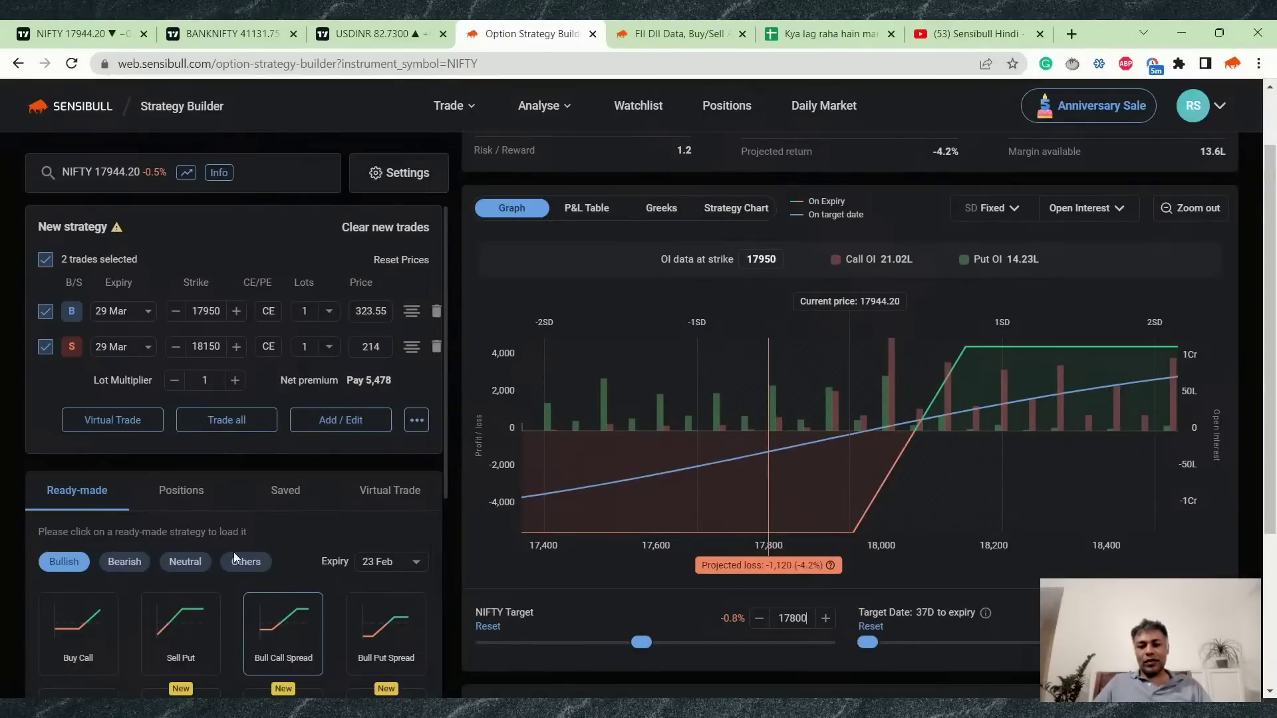
{"action": "scroll", "coordinate": [199, 453], "scroll_direction": "up", "scroll_amount": 2}
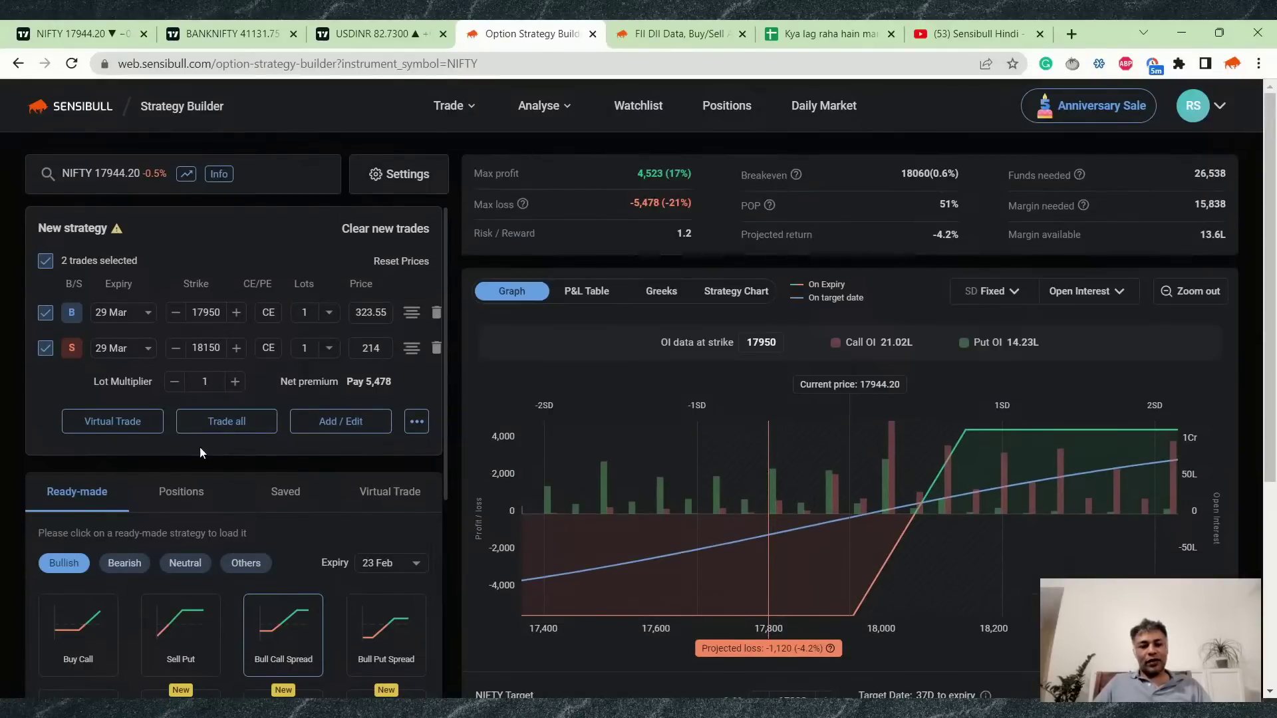
{"action": "left_click", "coordinate": [128, 316]}
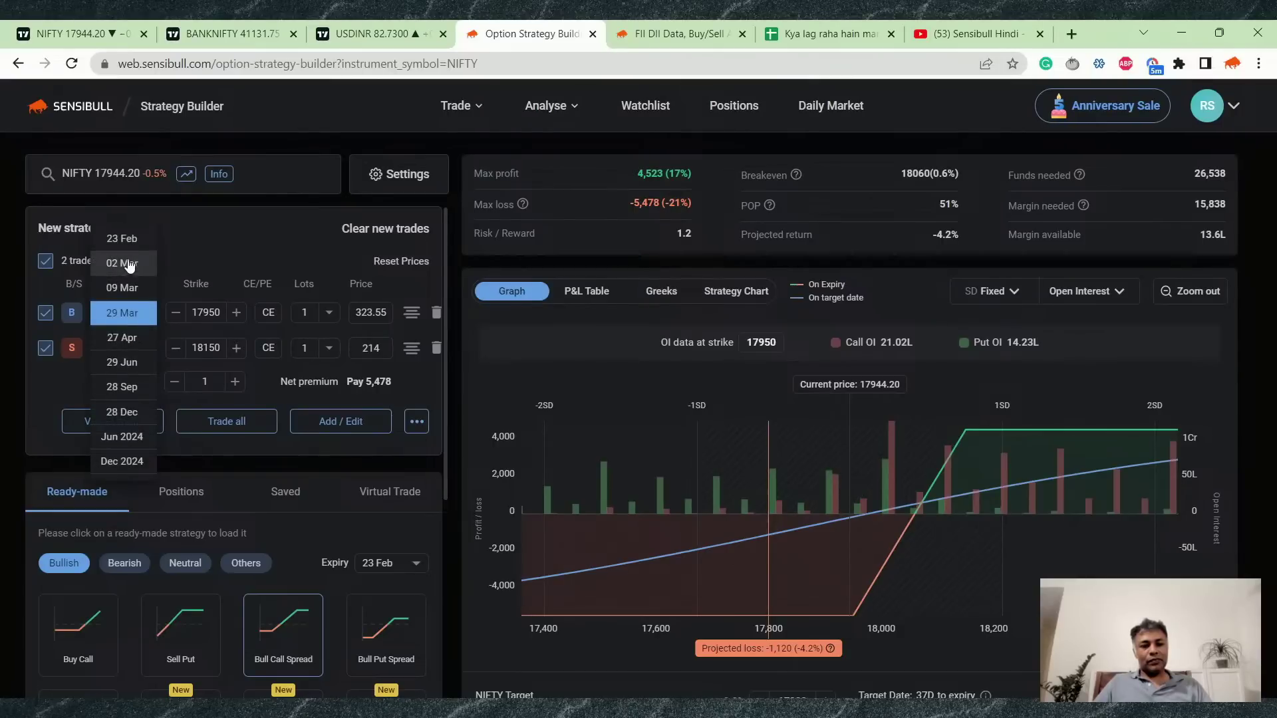
{"action": "left_click", "coordinate": [122, 238]}
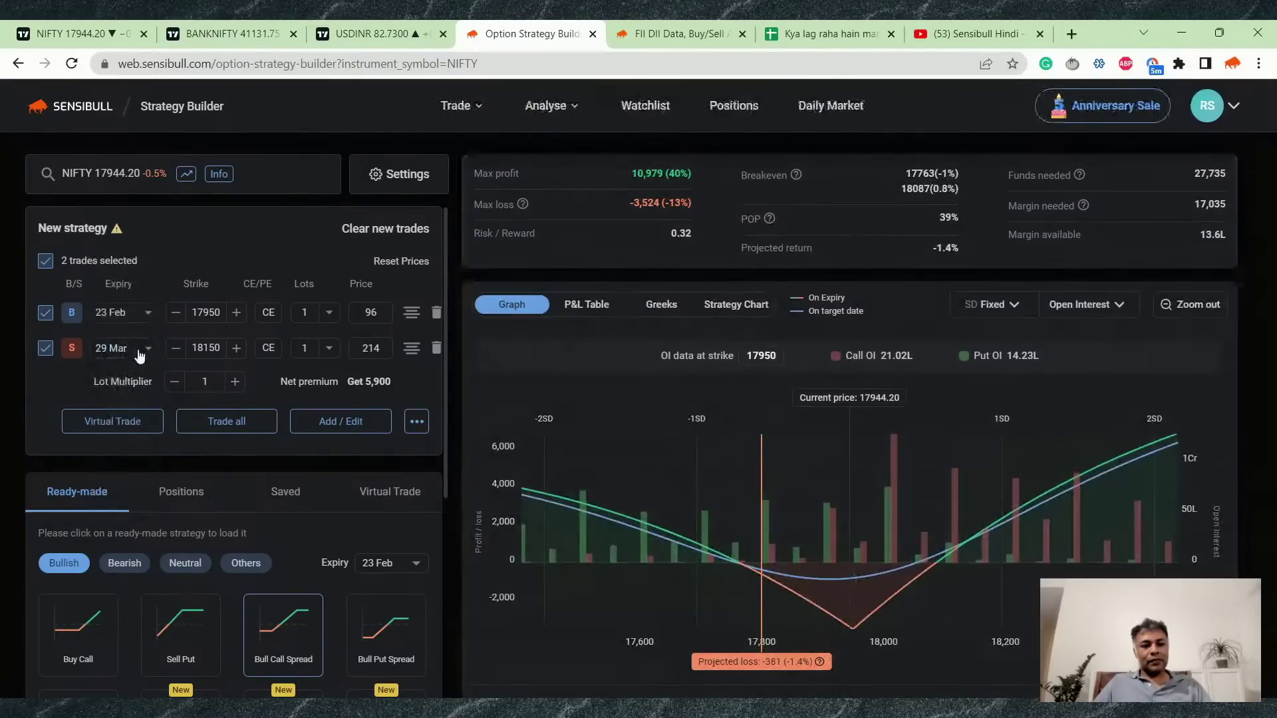
{"action": "left_click", "coordinate": [139, 356]}
{"action": "left_click", "coordinate": [117, 270]}
{"action": "scroll", "coordinate": [772, 588], "scroll_direction": "down", "scroll_amount": 3}
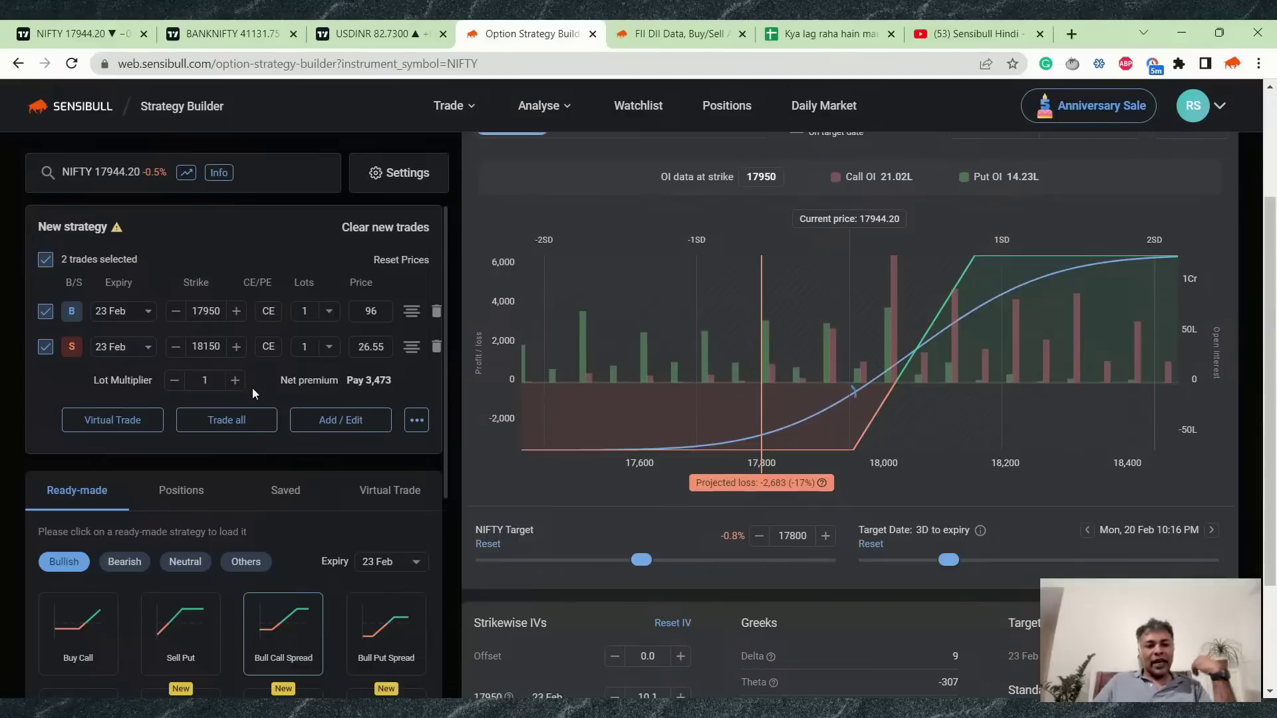
{"action": "left_click", "coordinate": [128, 322]}
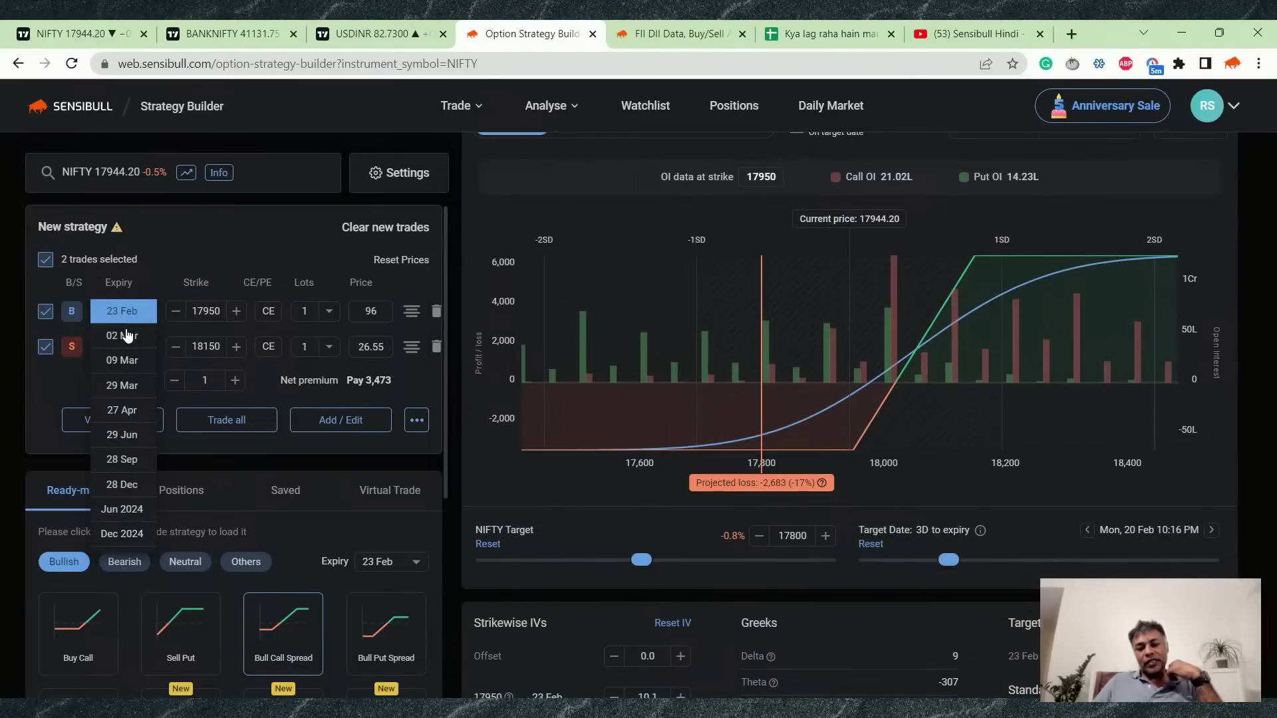
{"action": "left_click", "coordinate": [125, 313]}
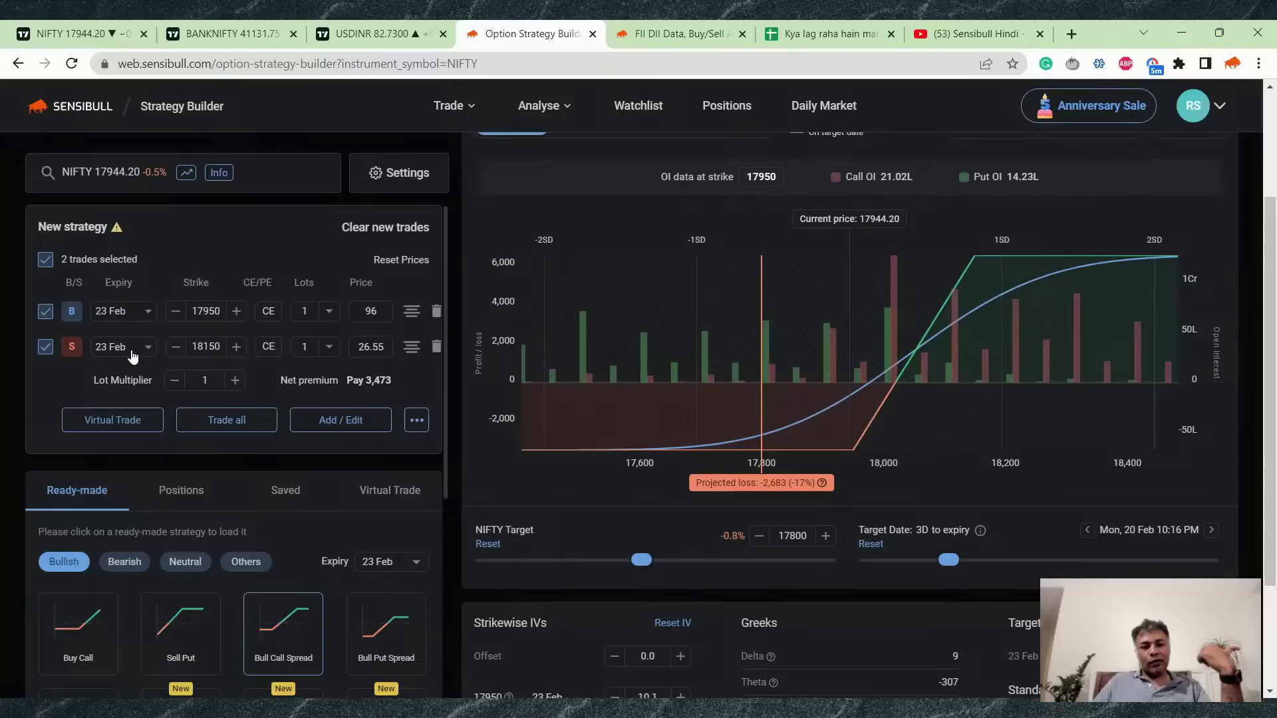
{"action": "left_click", "coordinate": [133, 357]}
{"action": "left_click", "coordinate": [171, 379]}
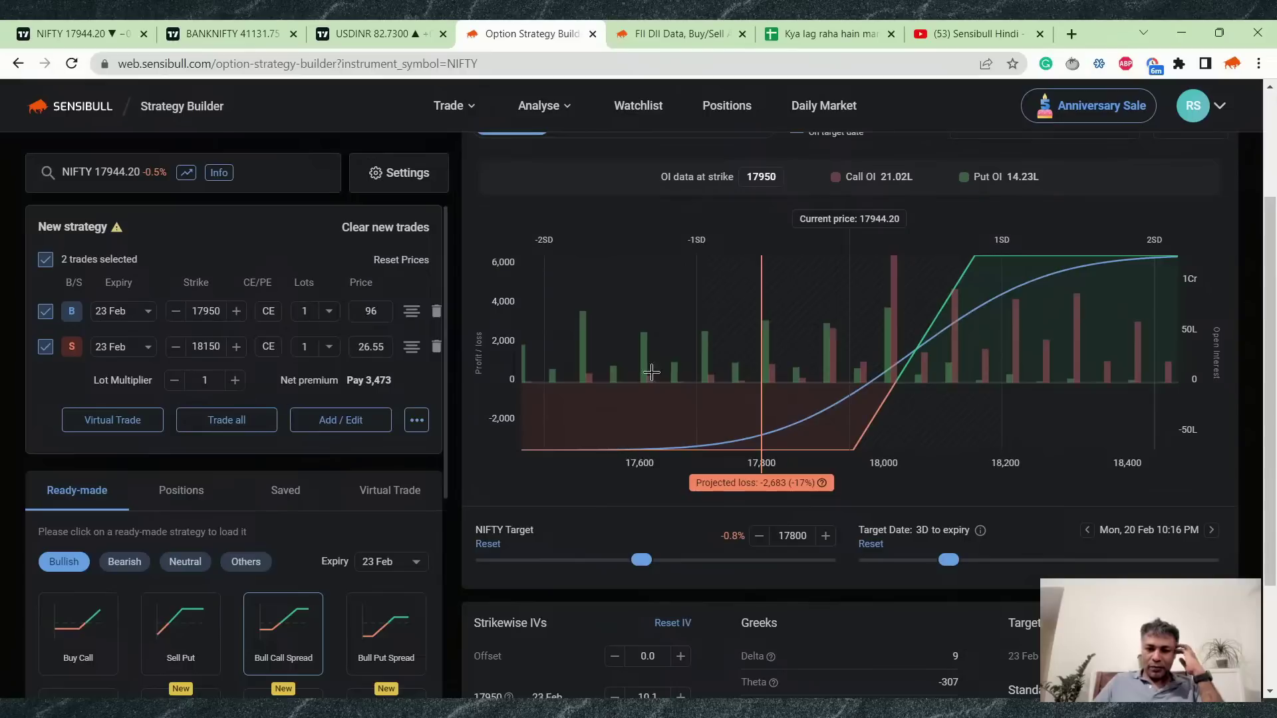
{"action": "scroll", "coordinate": [757, 362], "scroll_direction": "up", "scroll_amount": 3}
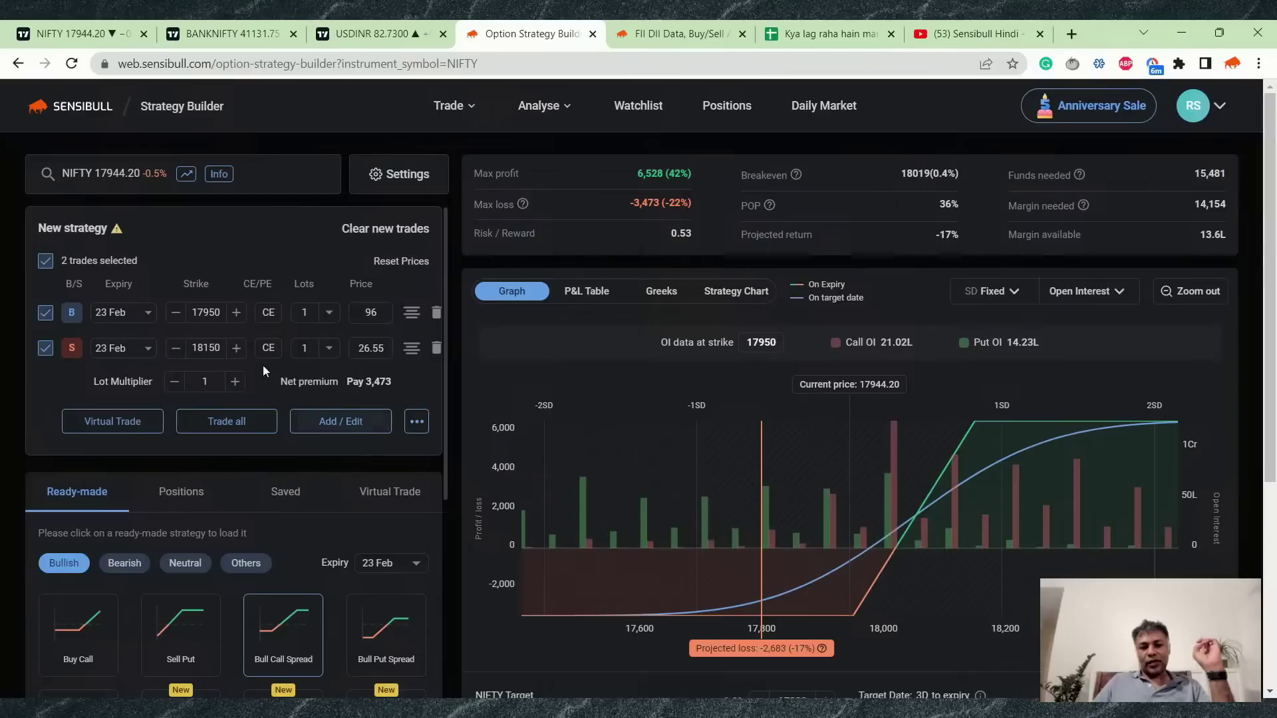
Move the bought 17950 call and sold 18150 call to 29 Mar expiry.
{"action": "left_click", "coordinate": [121, 313]}
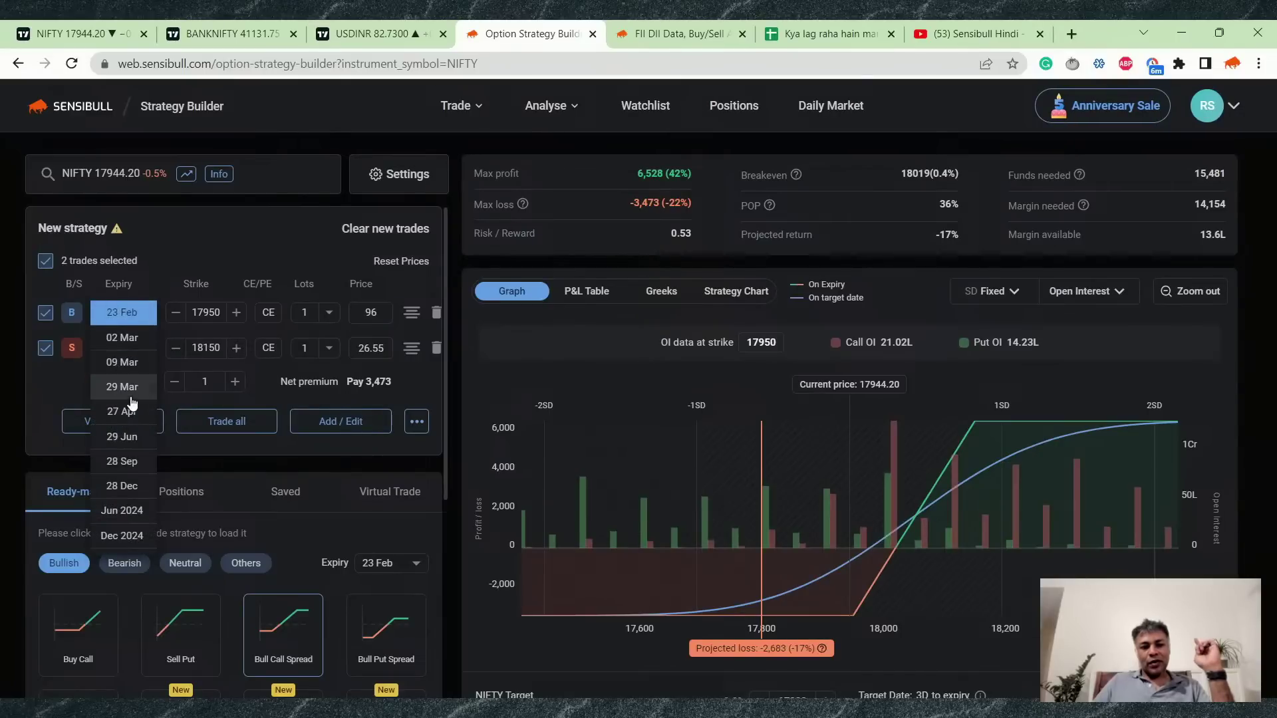
{"action": "left_click", "coordinate": [124, 363]}
{"action": "left_click", "coordinate": [125, 357]}
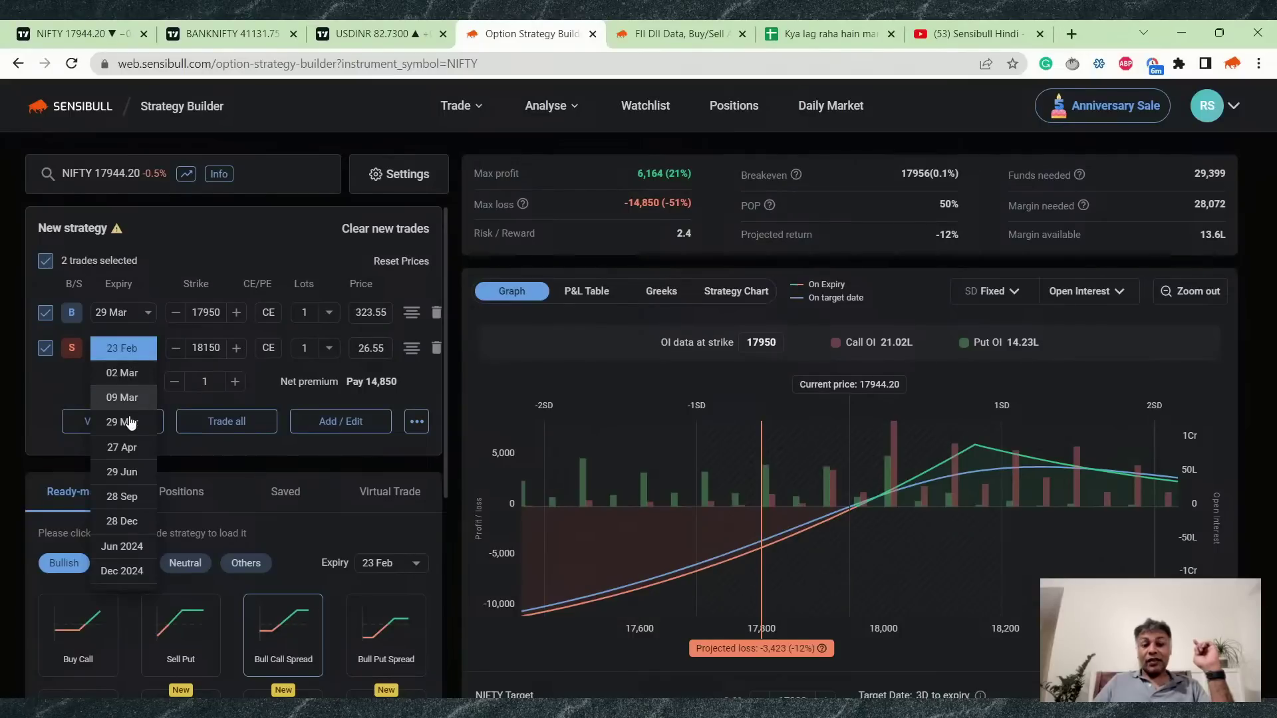
{"action": "left_click", "coordinate": [128, 424]}
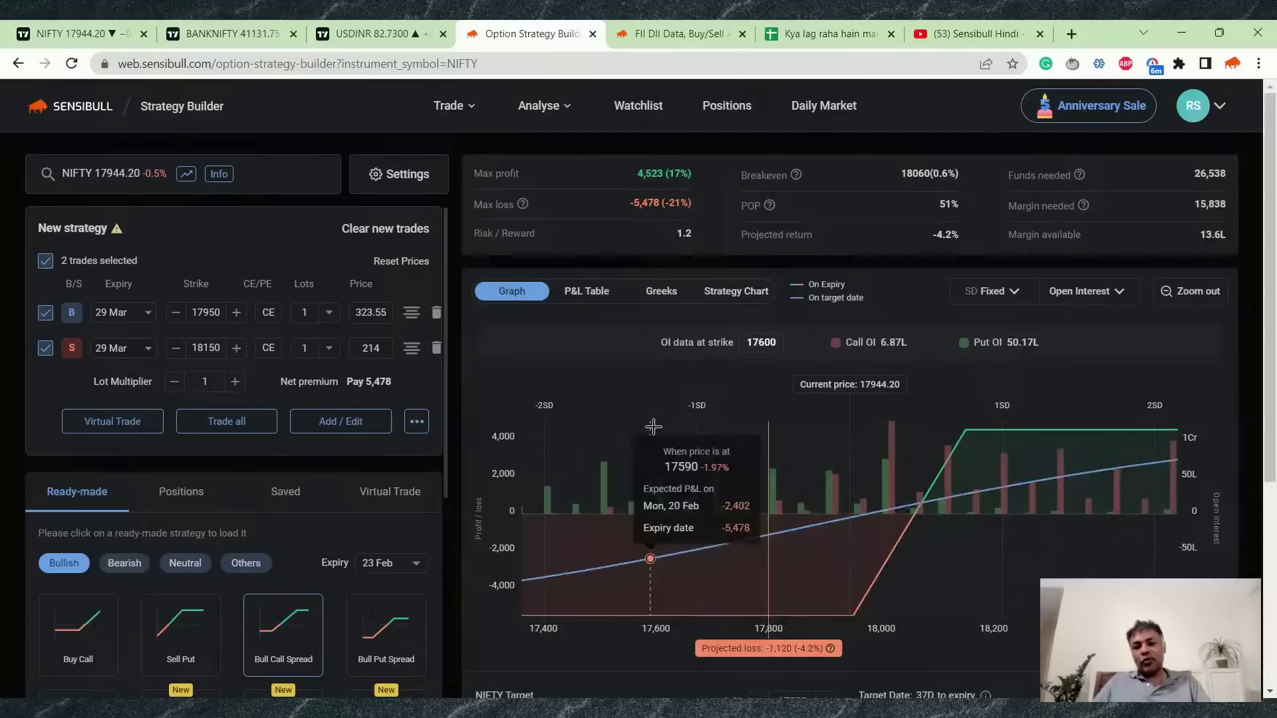
Set the NIFTY target to 18300, then adjust it to 18200.
{"action": "scroll", "coordinate": [905, 511], "scroll_direction": "down", "scroll_amount": 2}
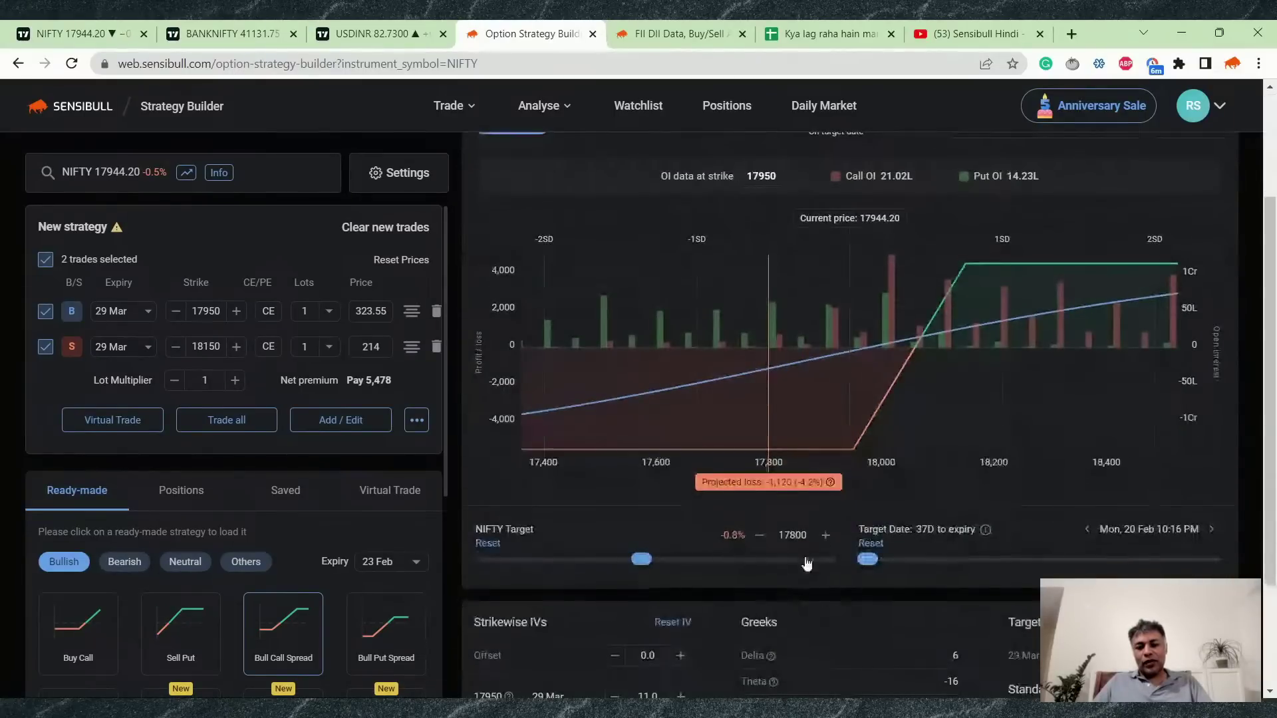
{"action": "double_click", "coordinate": [793, 540]}
{"action": "type", "text": "18"}
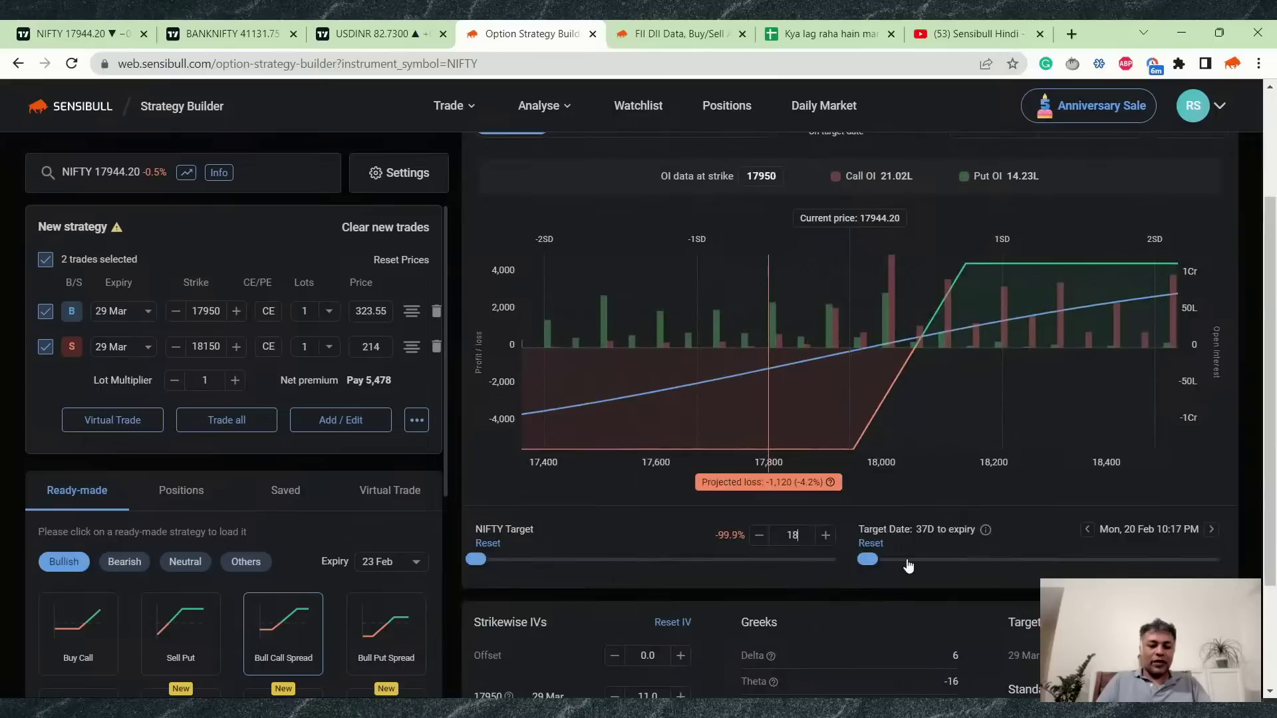
{"action": "type", "text": "300"}
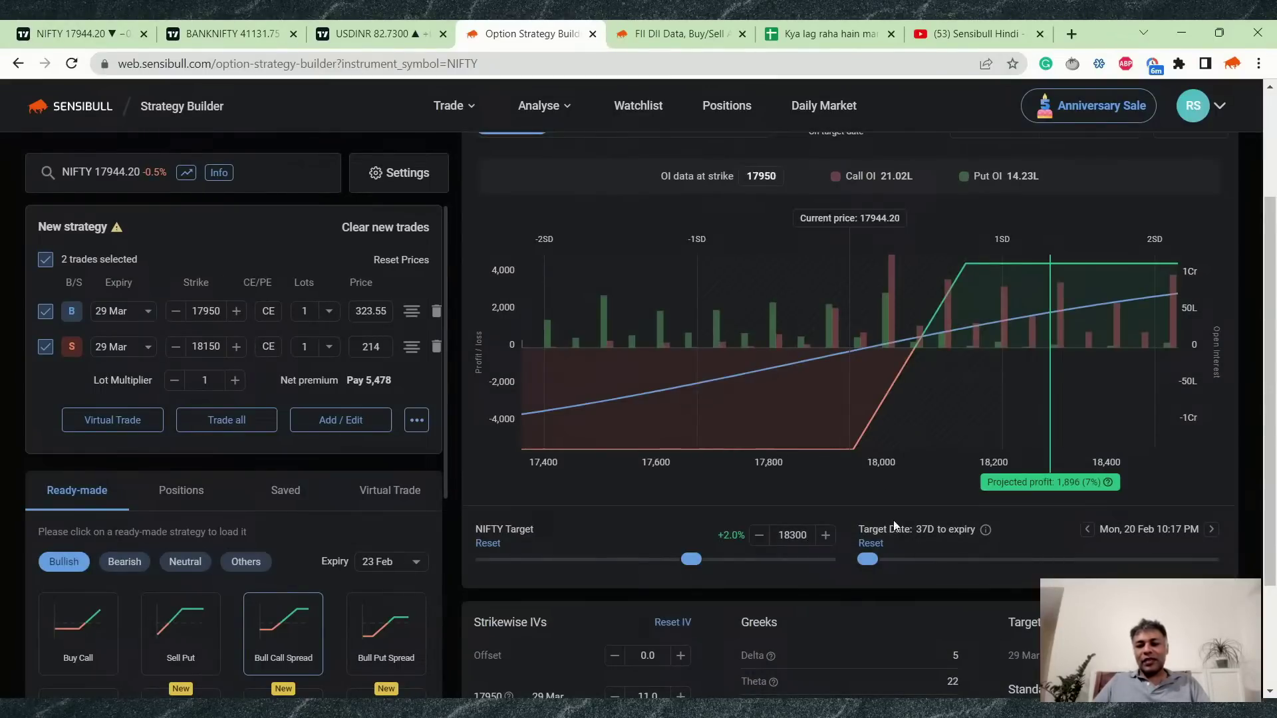
{"action": "scroll", "coordinate": [909, 492], "scroll_direction": "up", "scroll_amount": 1}
{"action": "scroll", "coordinate": [910, 492], "scroll_direction": "up", "scroll_amount": 1}
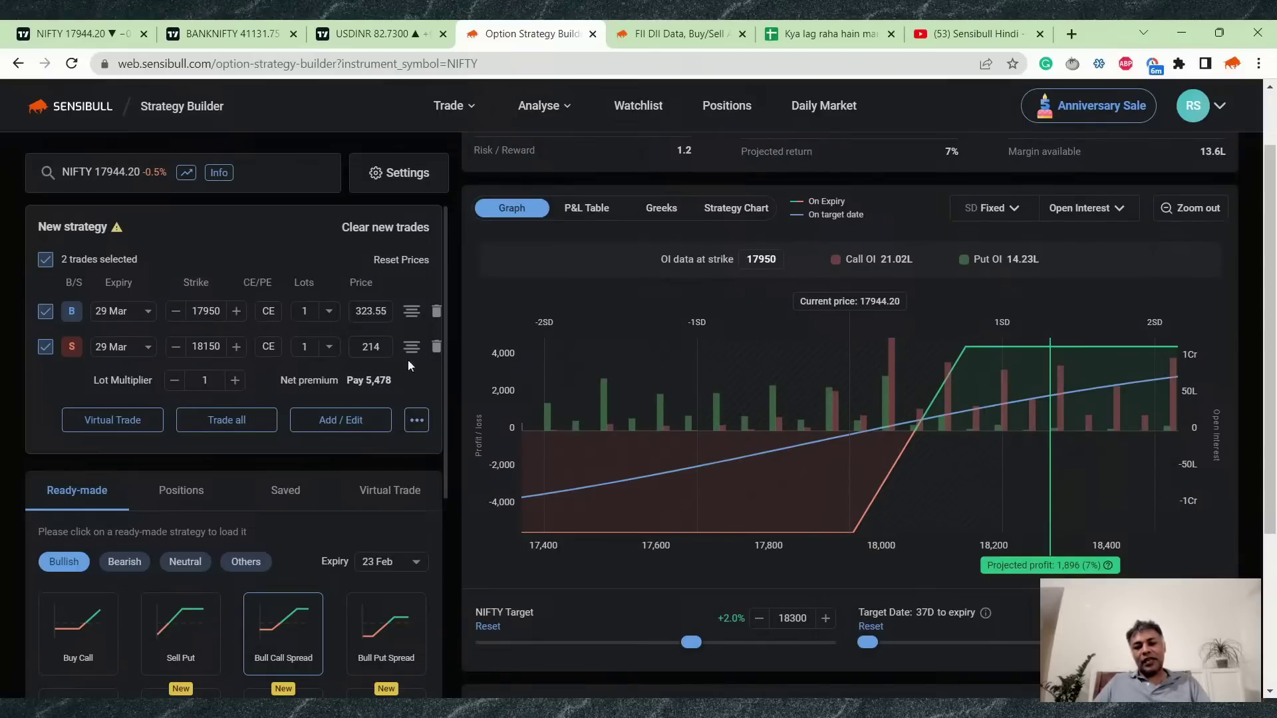
{"action": "left_click", "coordinate": [798, 620]}
{"action": "key", "text": "BackSpace"}
{"action": "type", "text": "2"}
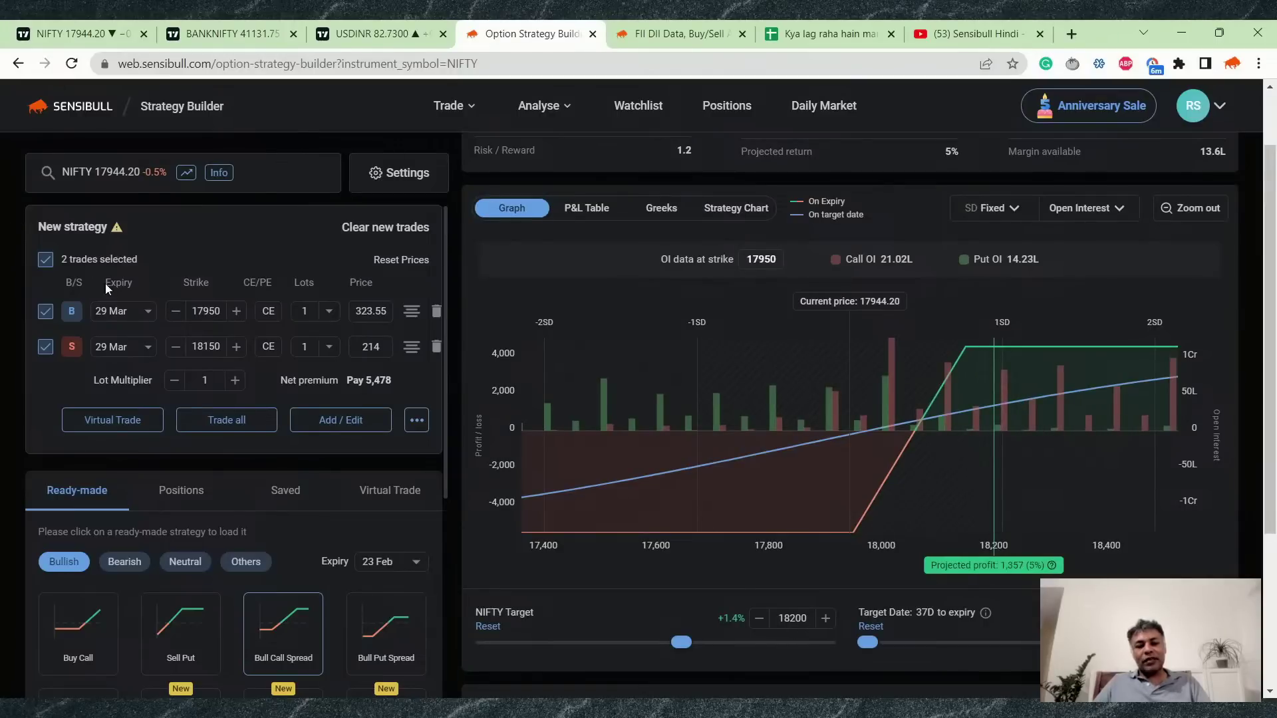
Change the 17950 and 18150 call legs' expiry back to 23 Feb.
{"action": "left_click", "coordinate": [119, 313]}
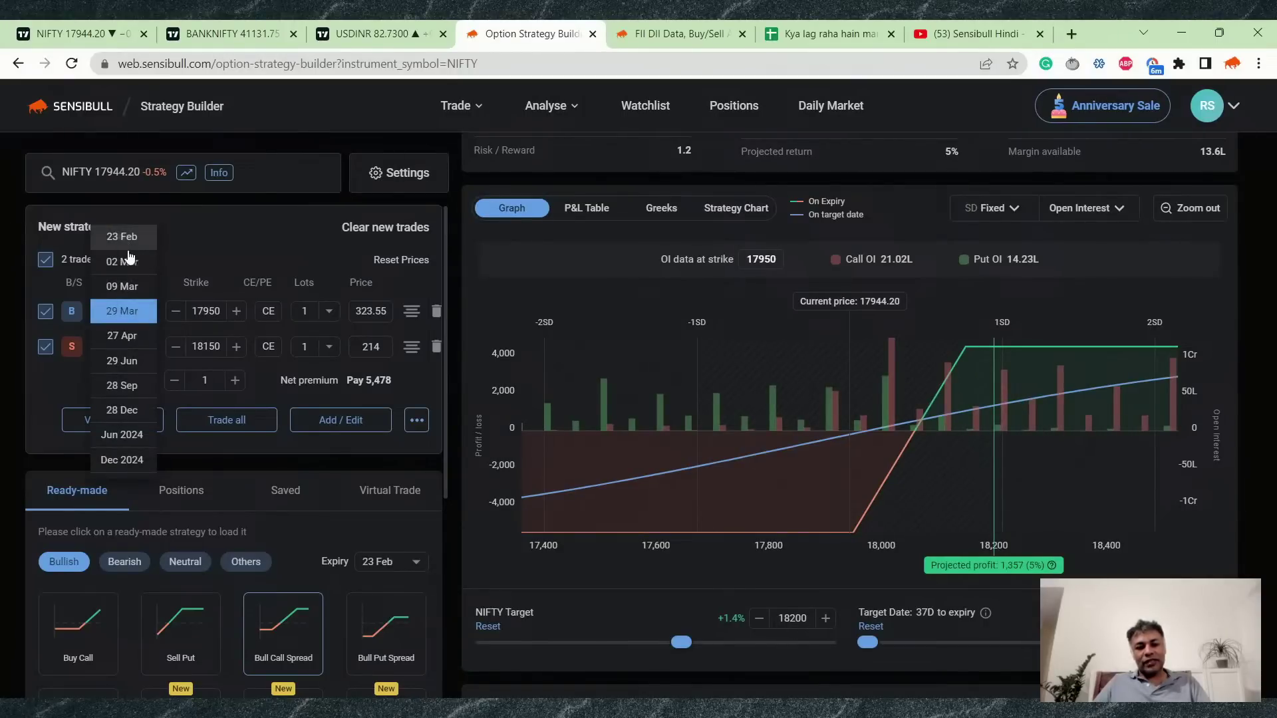
{"action": "left_click", "coordinate": [122, 237]}
{"action": "left_click", "coordinate": [119, 346]}
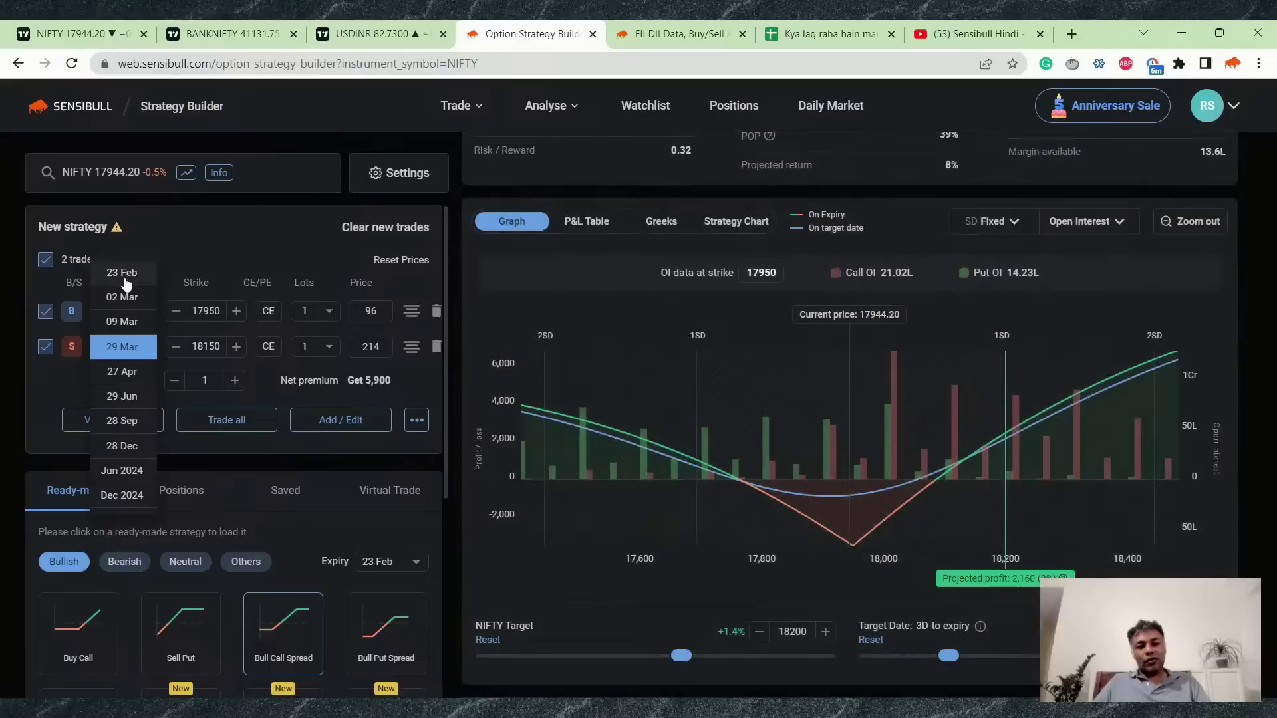
{"action": "left_click", "coordinate": [125, 278]}
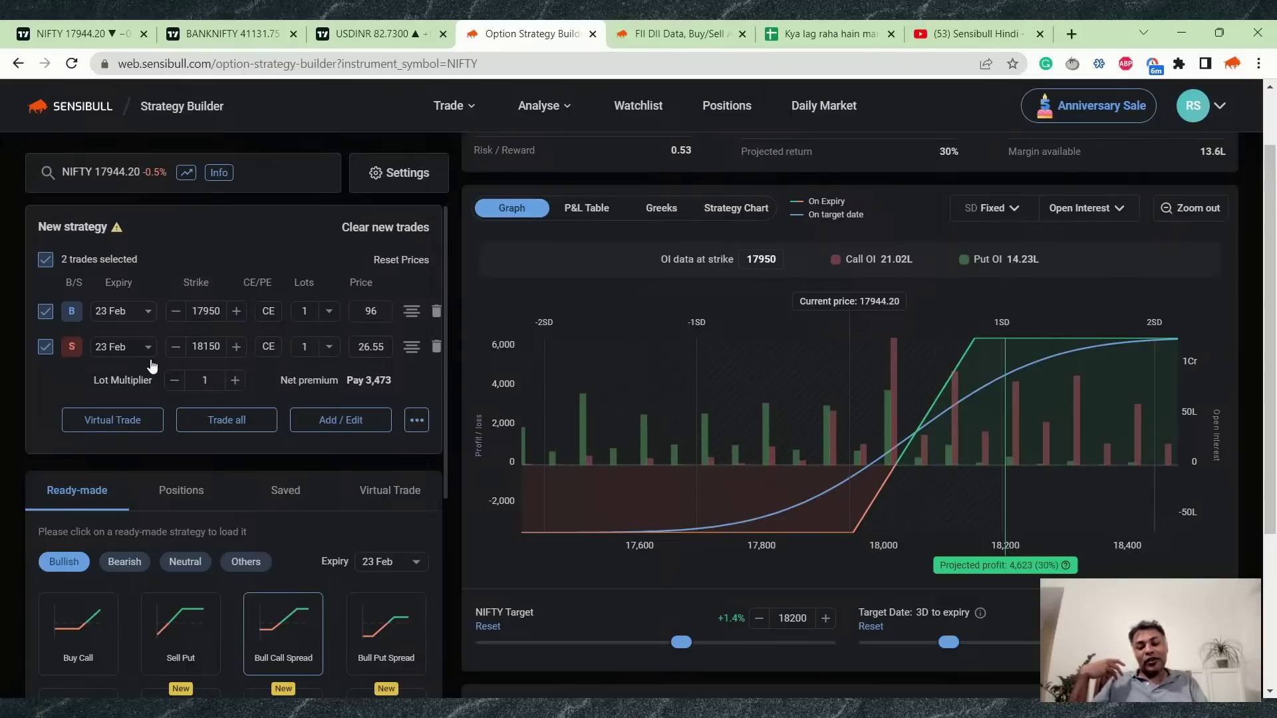
Move the bought call to 29 Mar, and the sold call to 09 Mar then 29 Mar.
{"action": "left_click", "coordinate": [128, 323]}
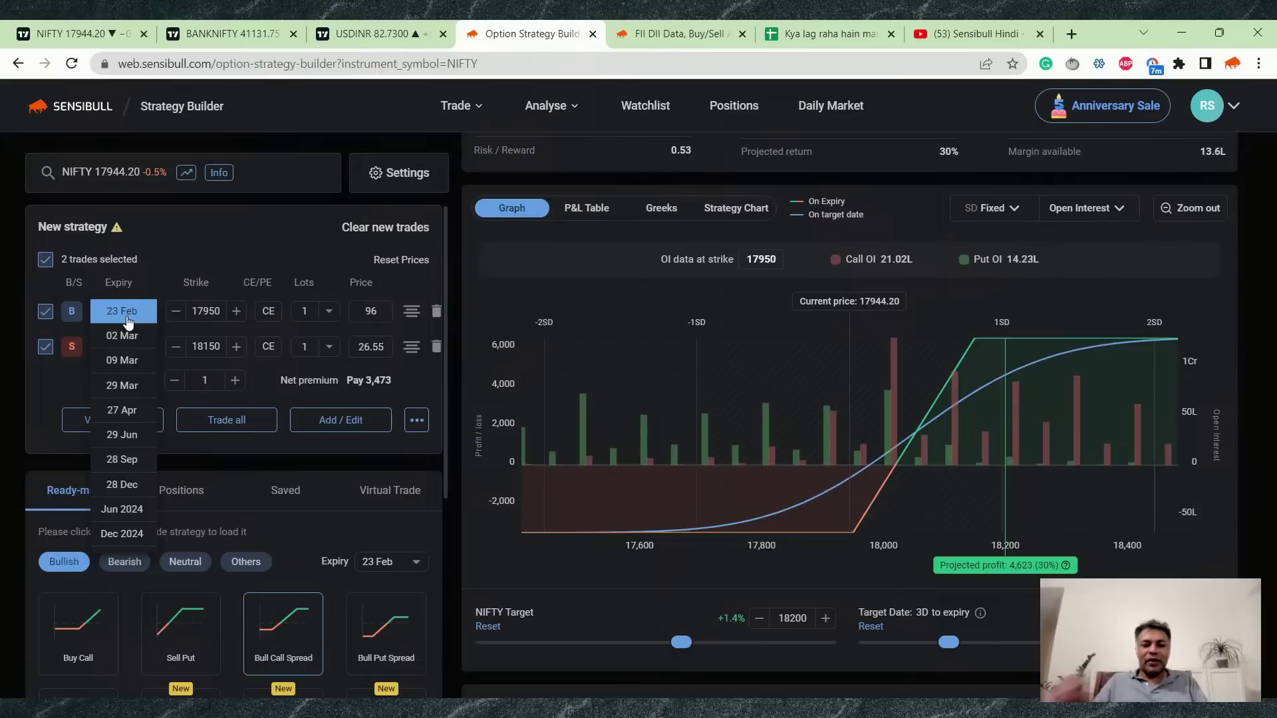
{"action": "left_click", "coordinate": [128, 323]}
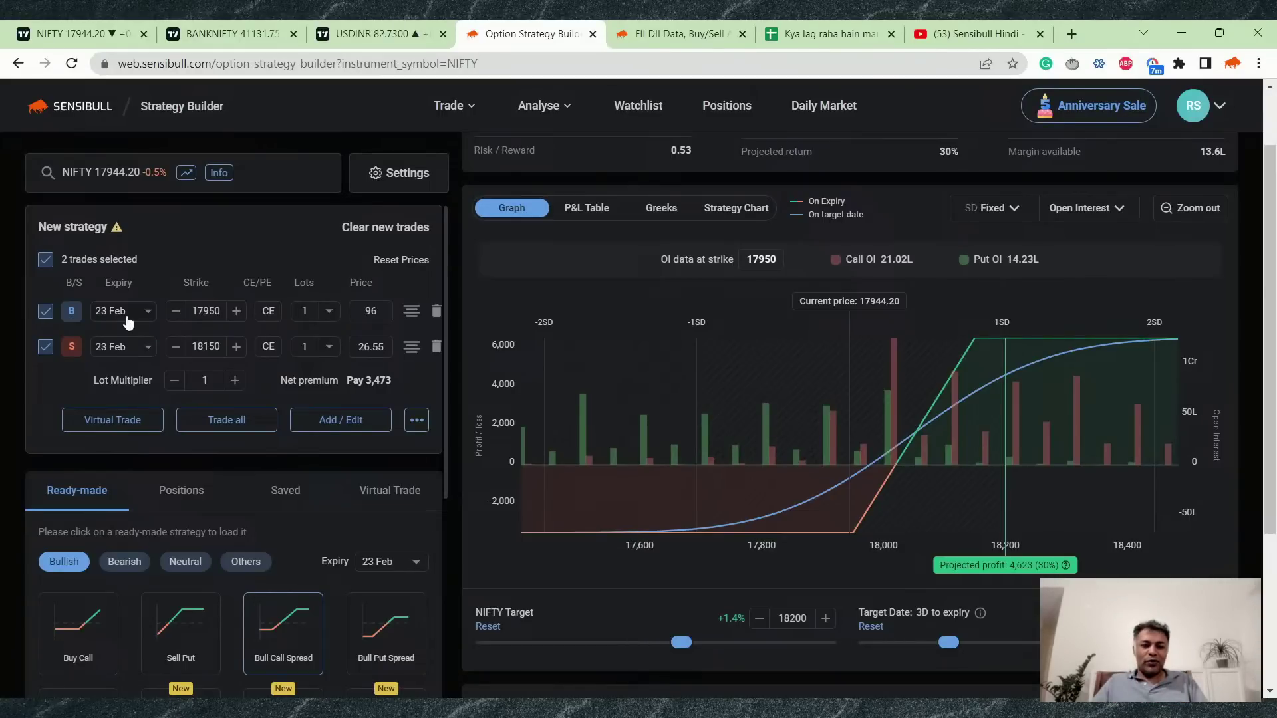
{"action": "left_click", "coordinate": [129, 322]}
{"action": "left_click", "coordinate": [129, 334]}
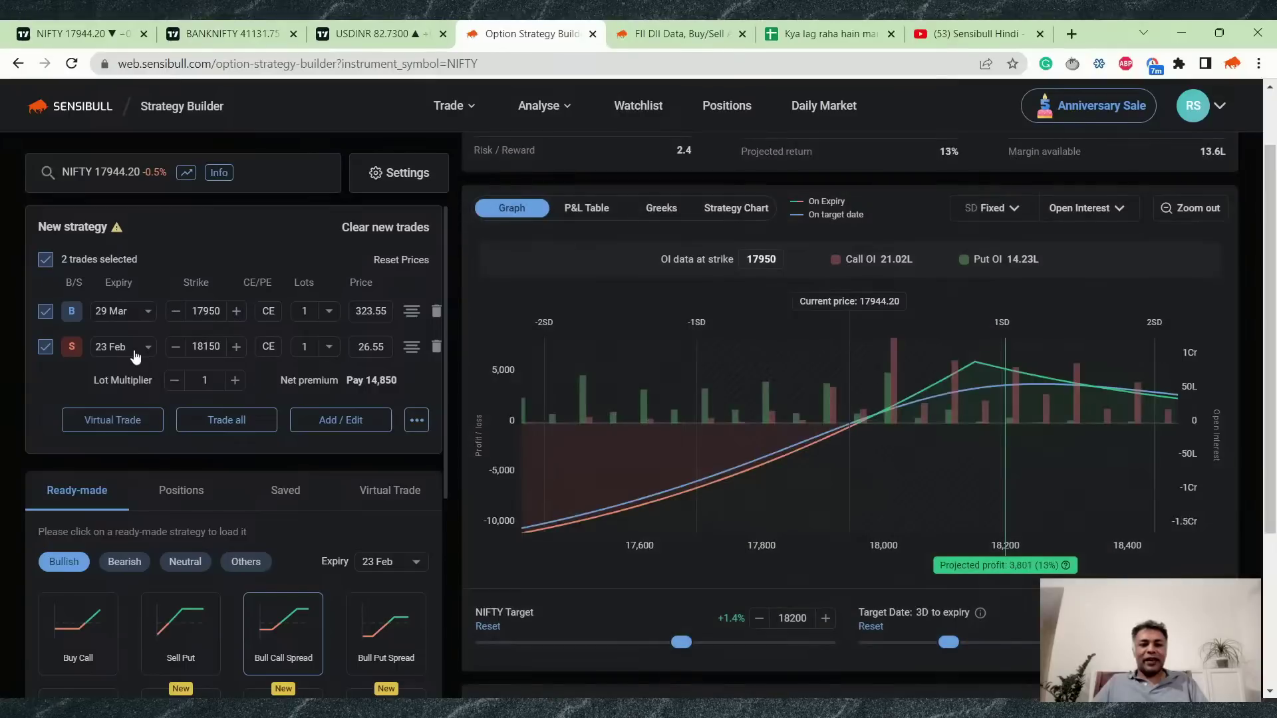
{"action": "left_click", "coordinate": [136, 358]}
{"action": "left_click", "coordinate": [130, 369]}
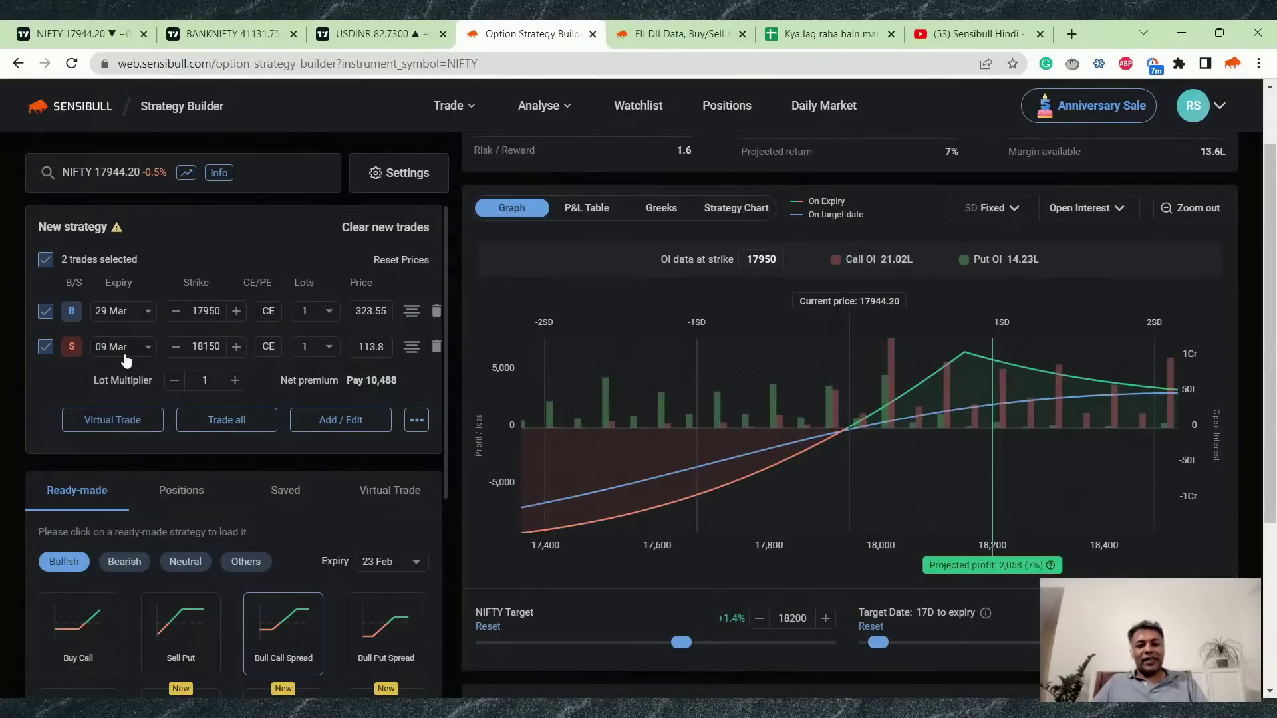
{"action": "left_click", "coordinate": [127, 352]}
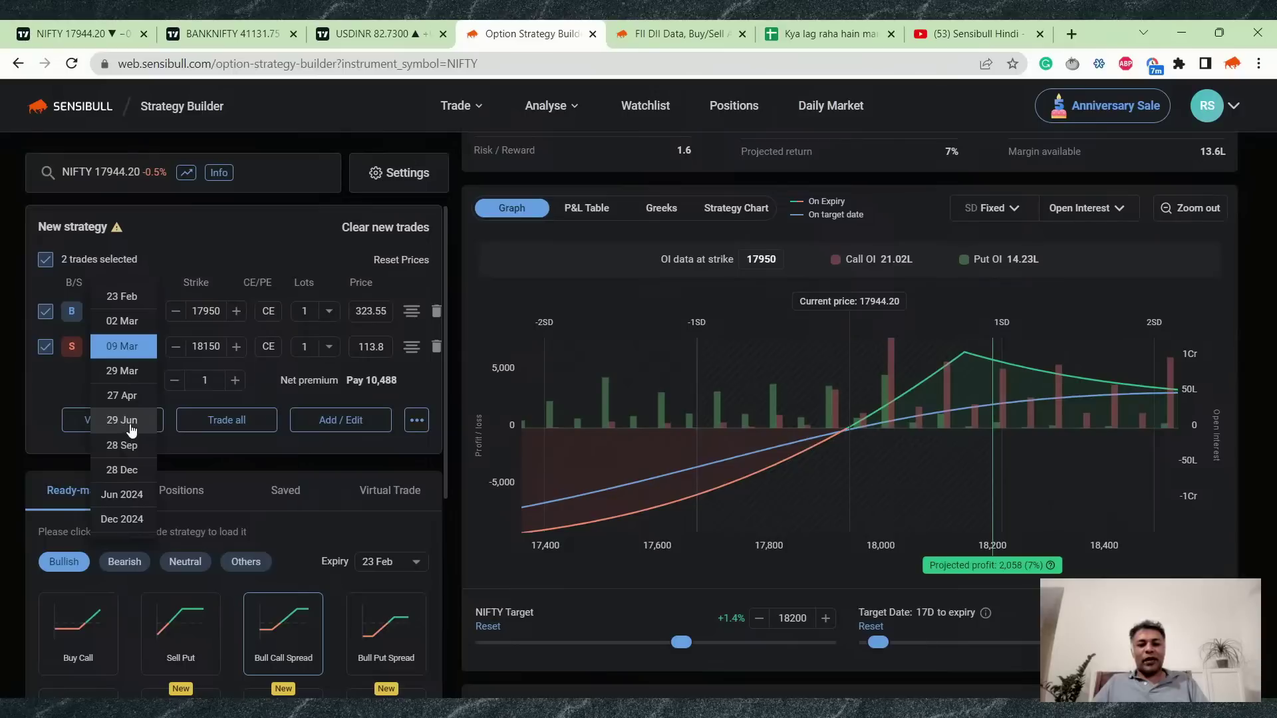
{"action": "left_click", "coordinate": [123, 371]}
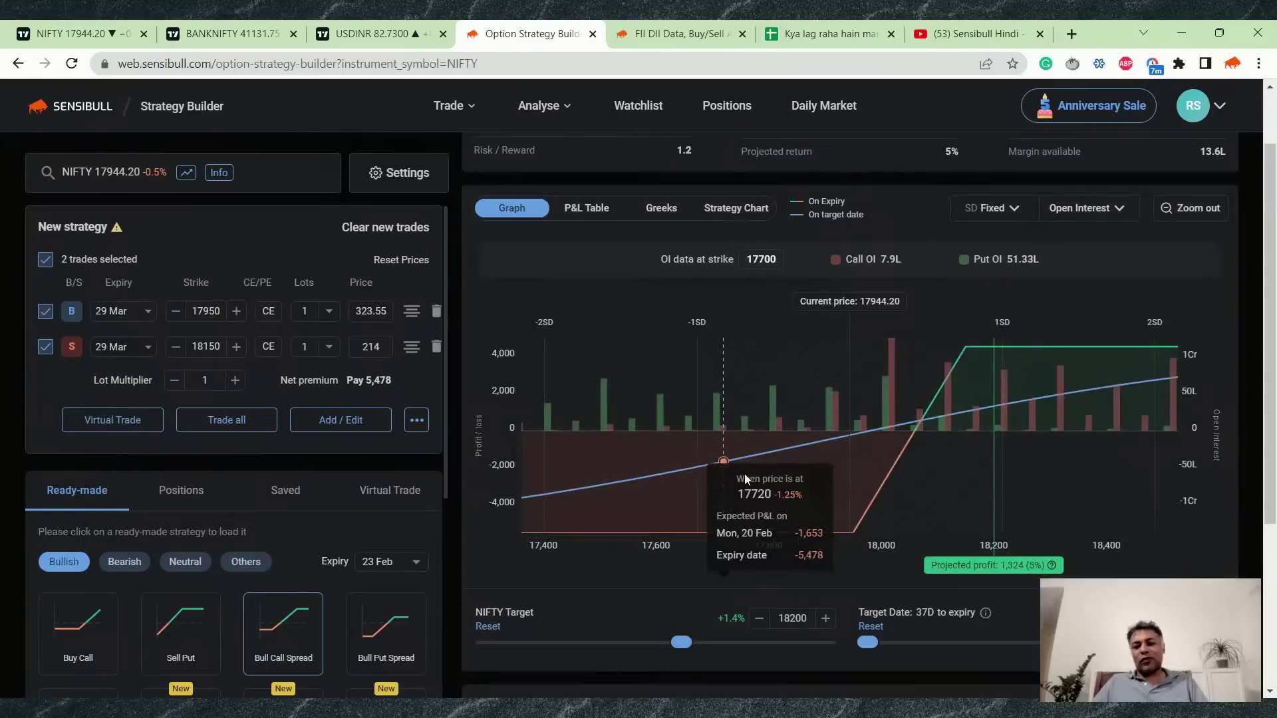
{"action": "scroll", "coordinate": [822, 500], "scroll_direction": "down", "scroll_amount": 3}
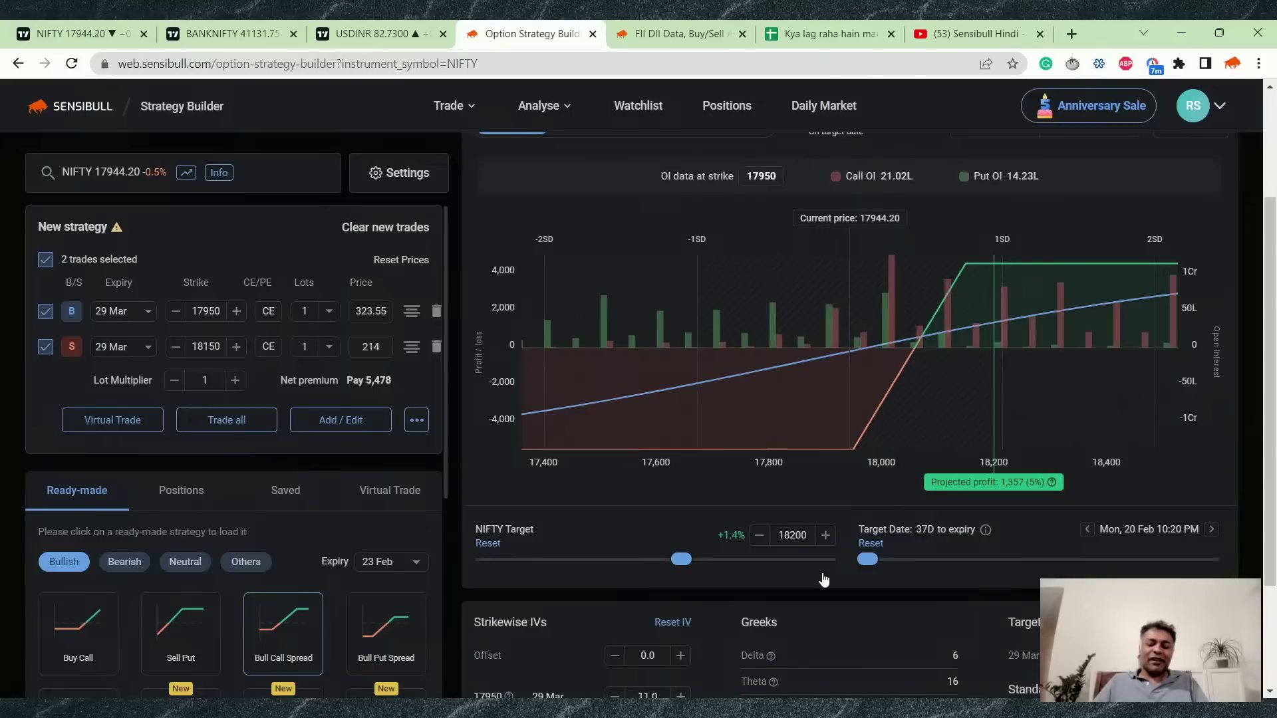
{"action": "scroll", "coordinate": [792, 495], "scroll_direction": "down", "scroll_amount": 3}
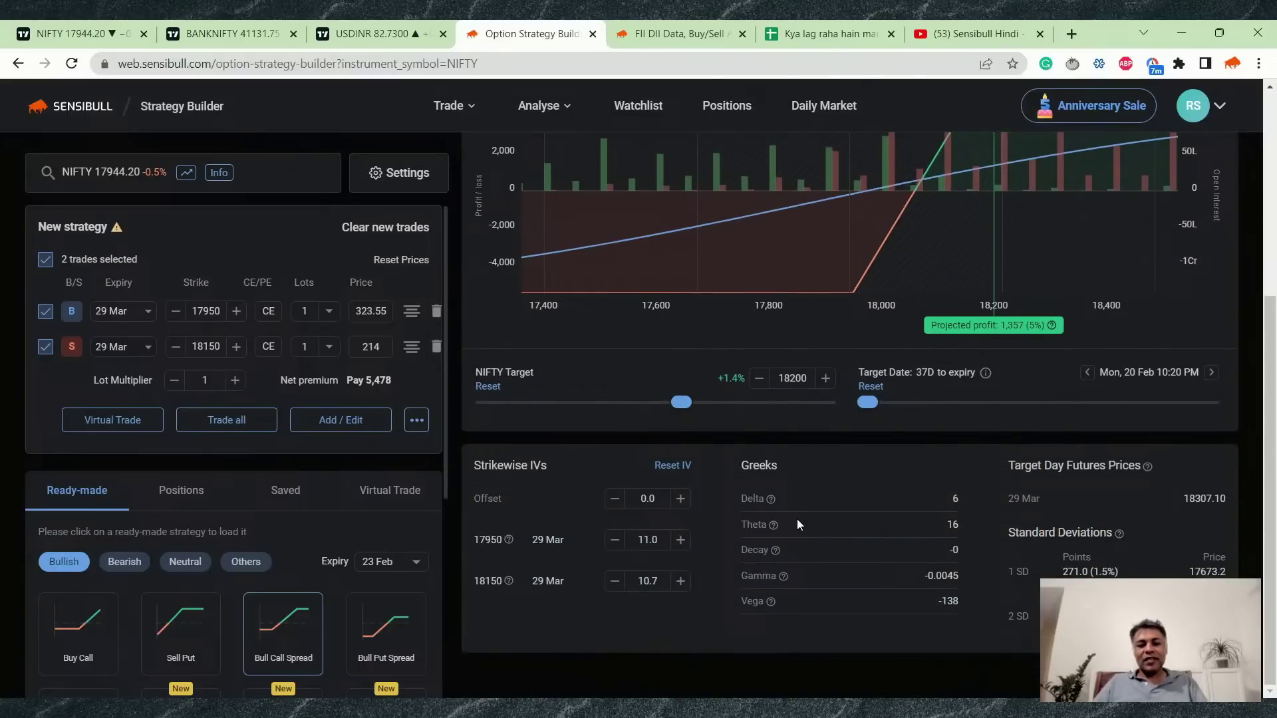
{"action": "scroll", "coordinate": [345, 426], "scroll_direction": "up", "scroll_amount": 5}
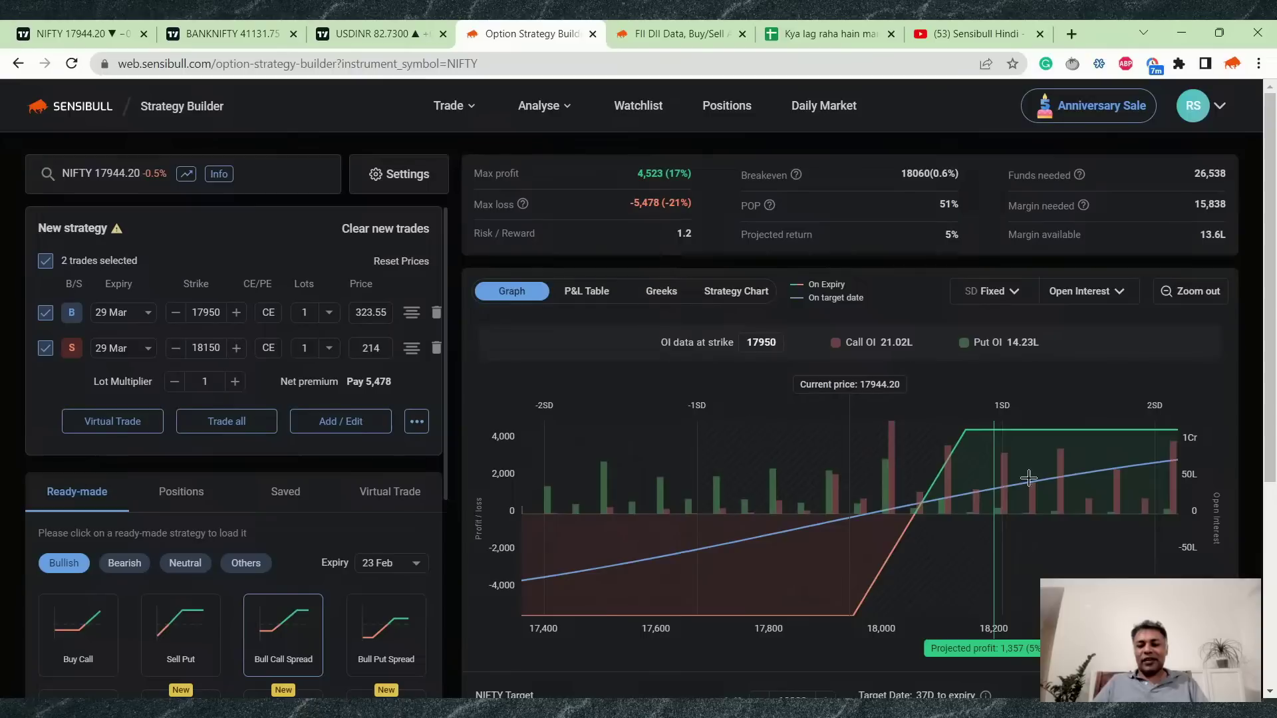
{"action": "mouse_move", "coordinate": [886, 447]}
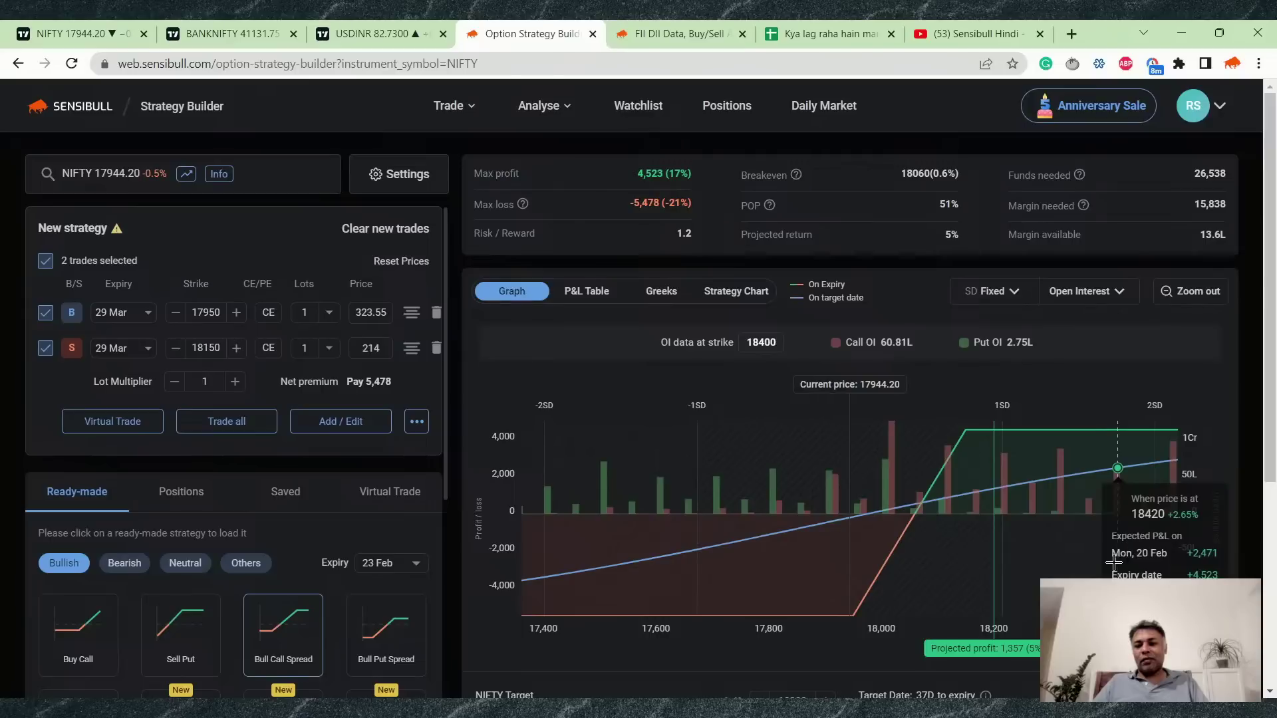
{"action": "scroll", "coordinate": [995, 589], "scroll_direction": "down", "scroll_amount": 1}
{"action": "scroll", "coordinate": [863, 584], "scroll_direction": "up", "scroll_amount": 1}
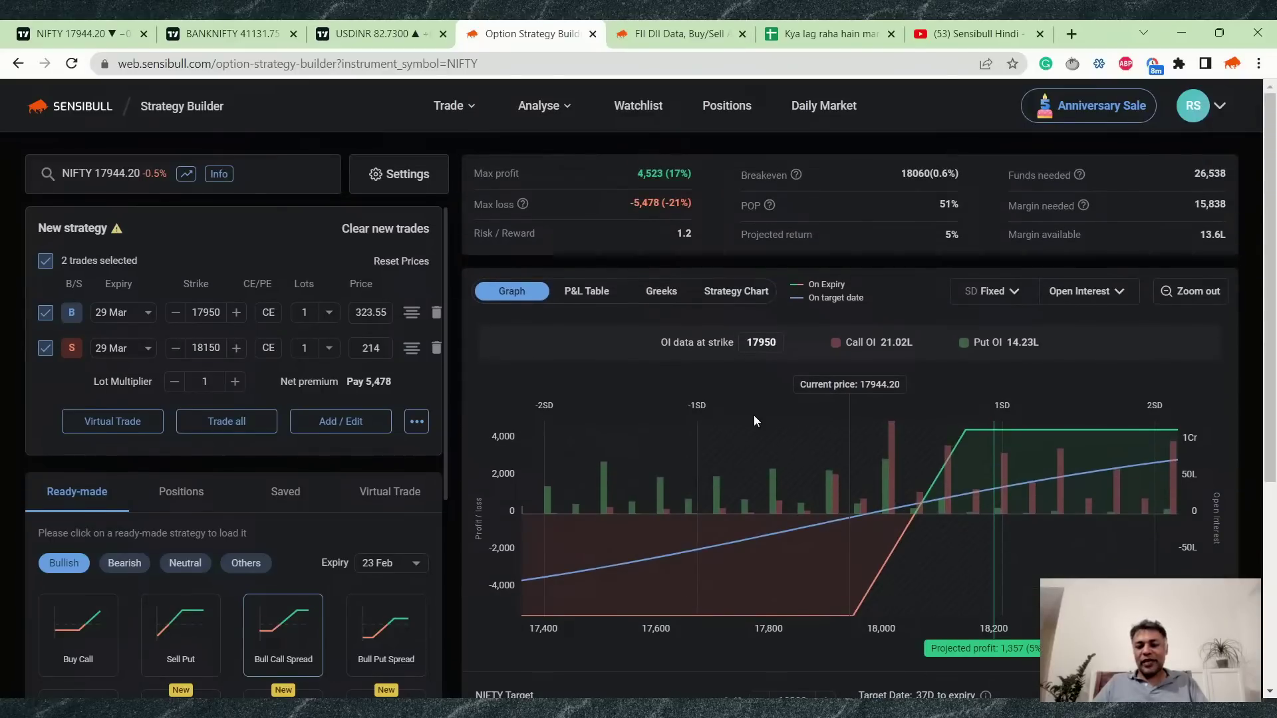
{"action": "scroll", "coordinate": [753, 415], "scroll_direction": "down", "scroll_amount": 1}
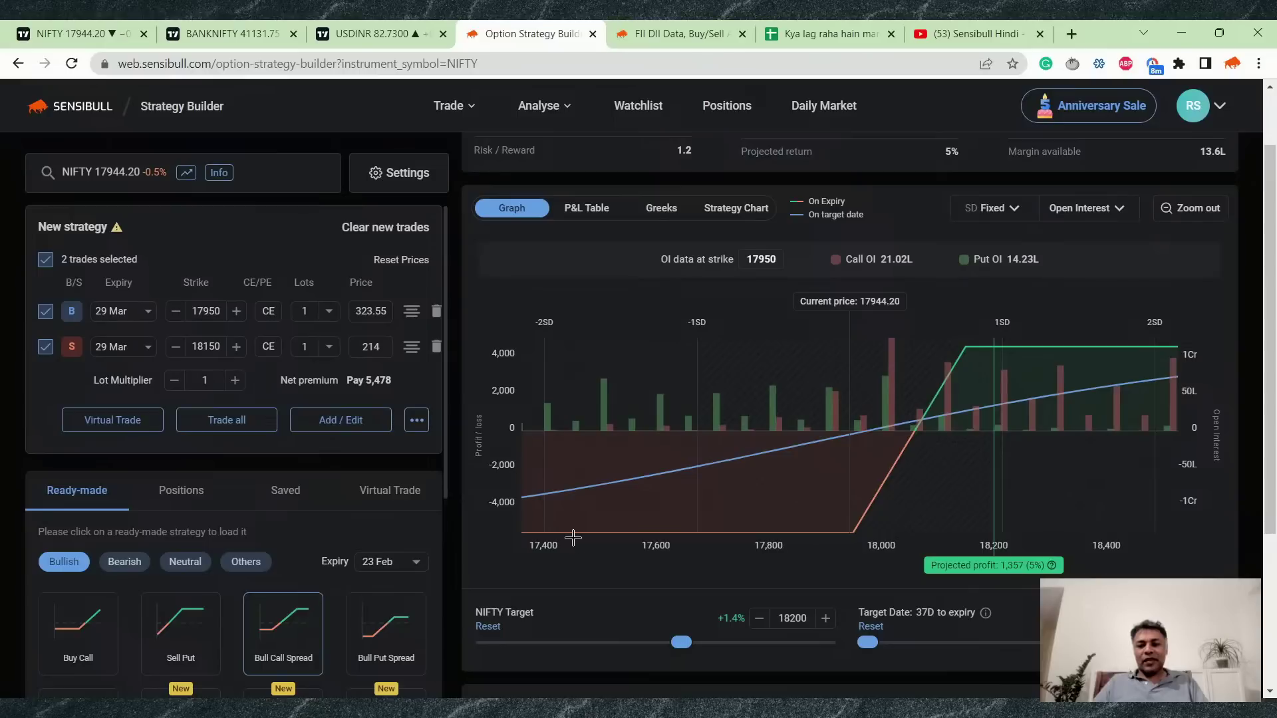
Switch both the bought 17950 call and sold 18150 call back to the 23 Feb expiry.
{"action": "left_click", "coordinate": [133, 314]}
{"action": "left_click", "coordinate": [126, 237]}
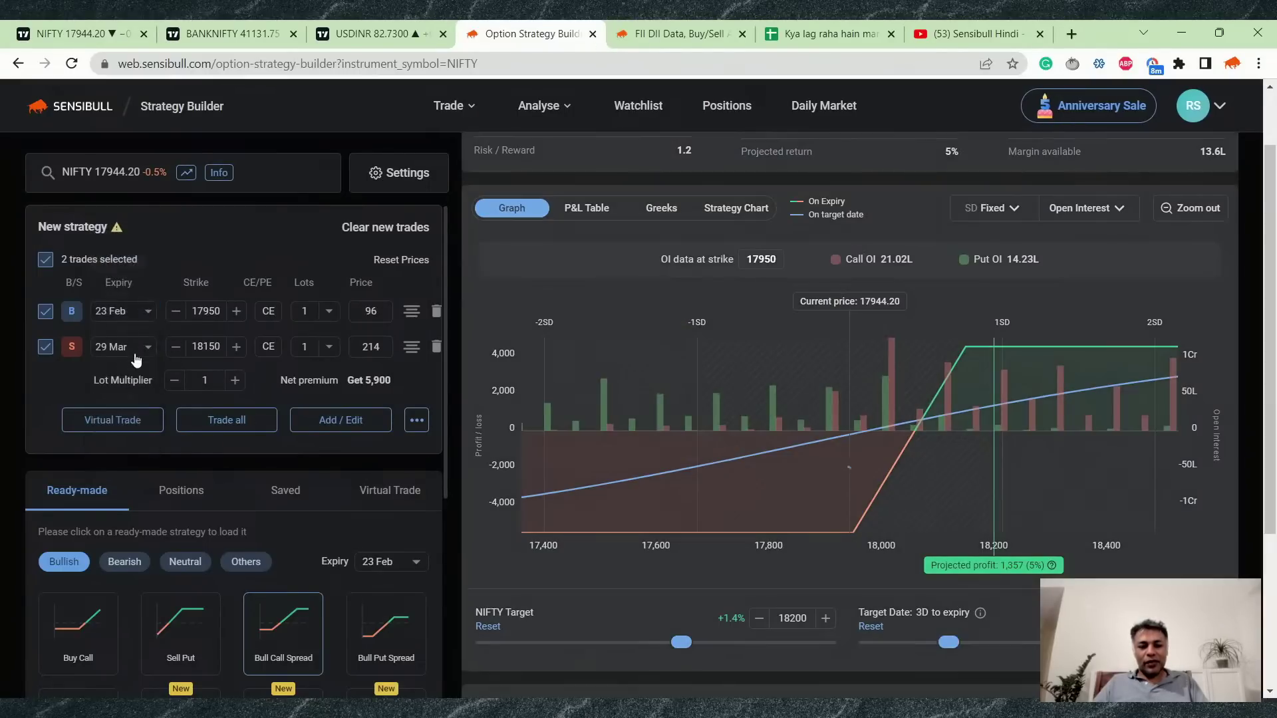
{"action": "left_click", "coordinate": [132, 347]}
{"action": "left_click", "coordinate": [127, 274]}
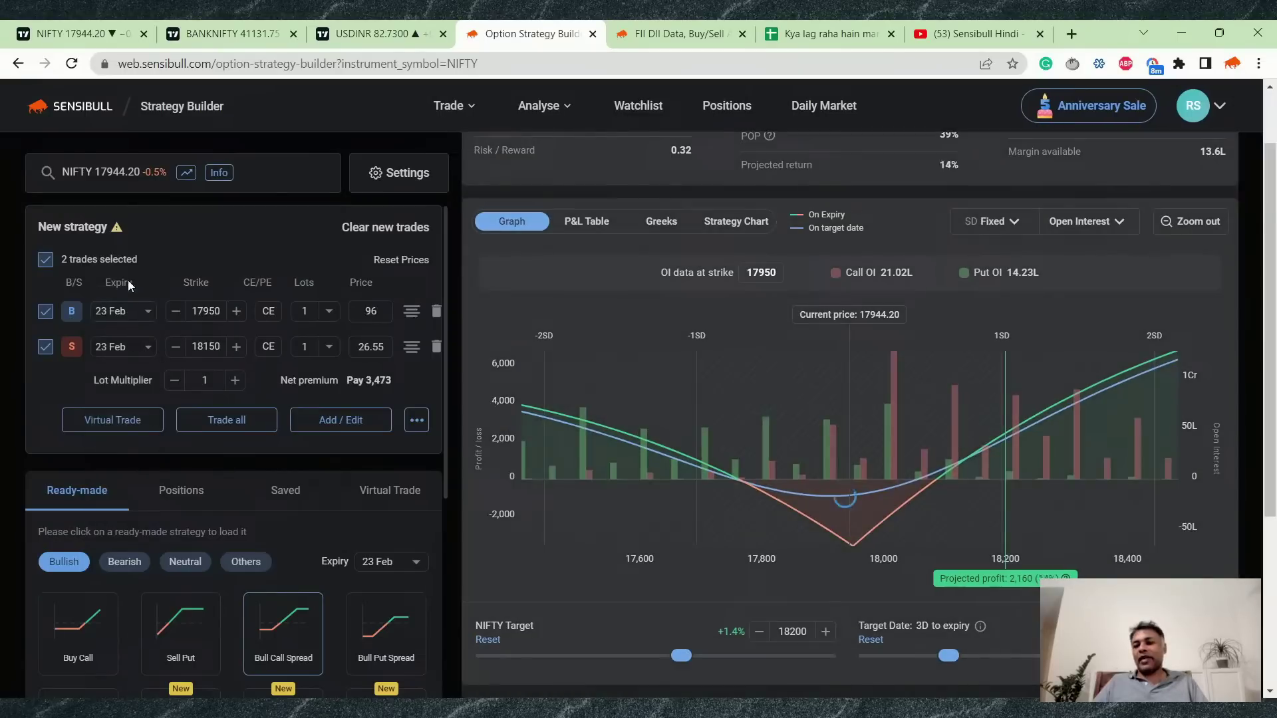